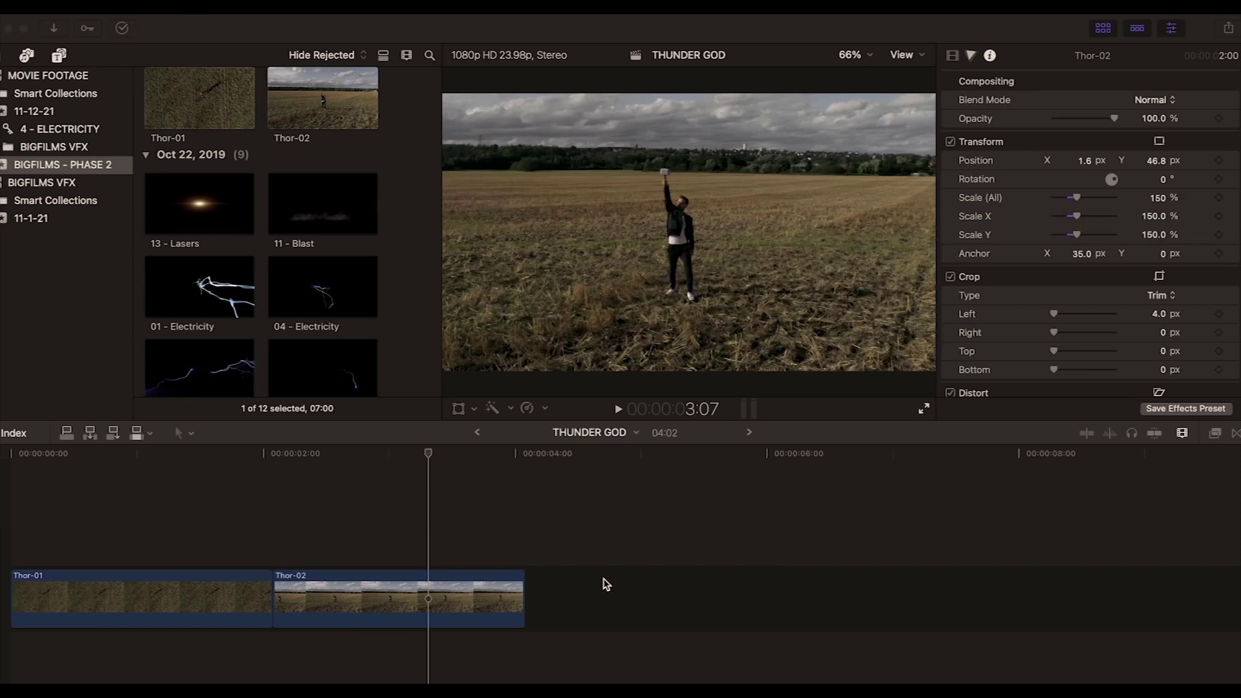
# - Scrub through the Thor-02 clip to review the shot of the man raising his arm
pyautogui.click(427, 456)
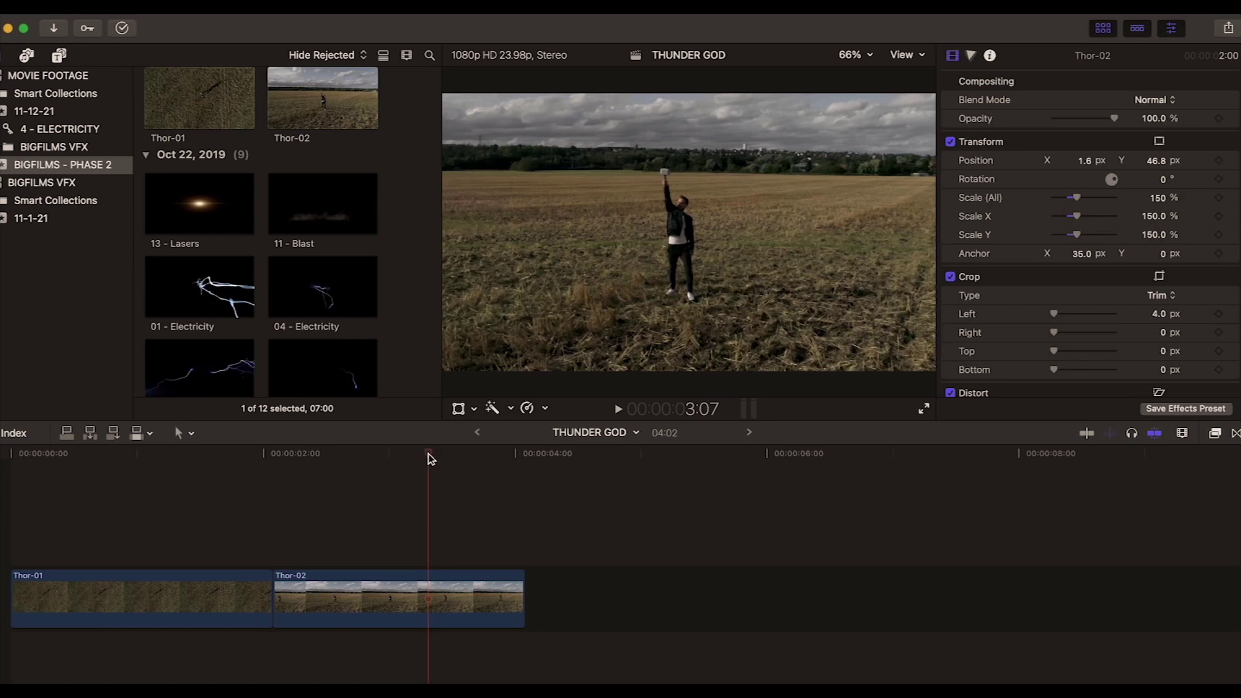
pyautogui.moveTo(429, 458); pyautogui.dragTo(363, 490)
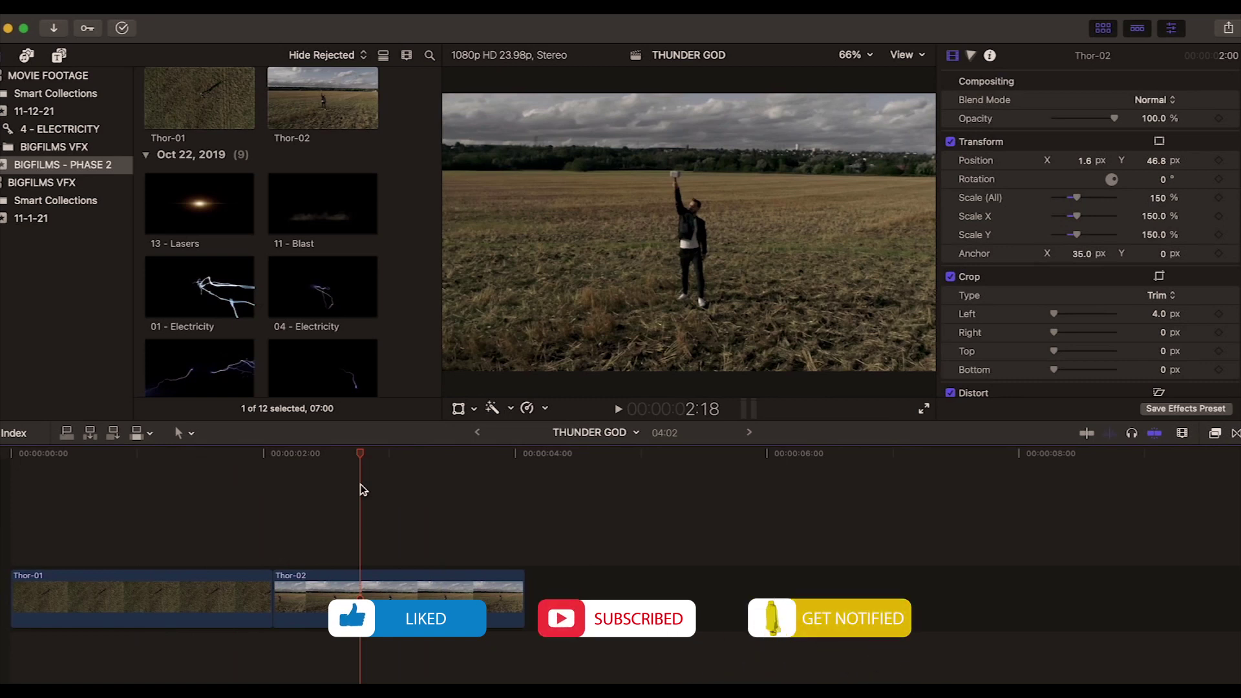
pyautogui.moveTo(363, 489)
pyautogui.mouseDown()
pyautogui.moveTo(222, 471)
pyautogui.moveTo(352, 486)
pyautogui.mouseUp()
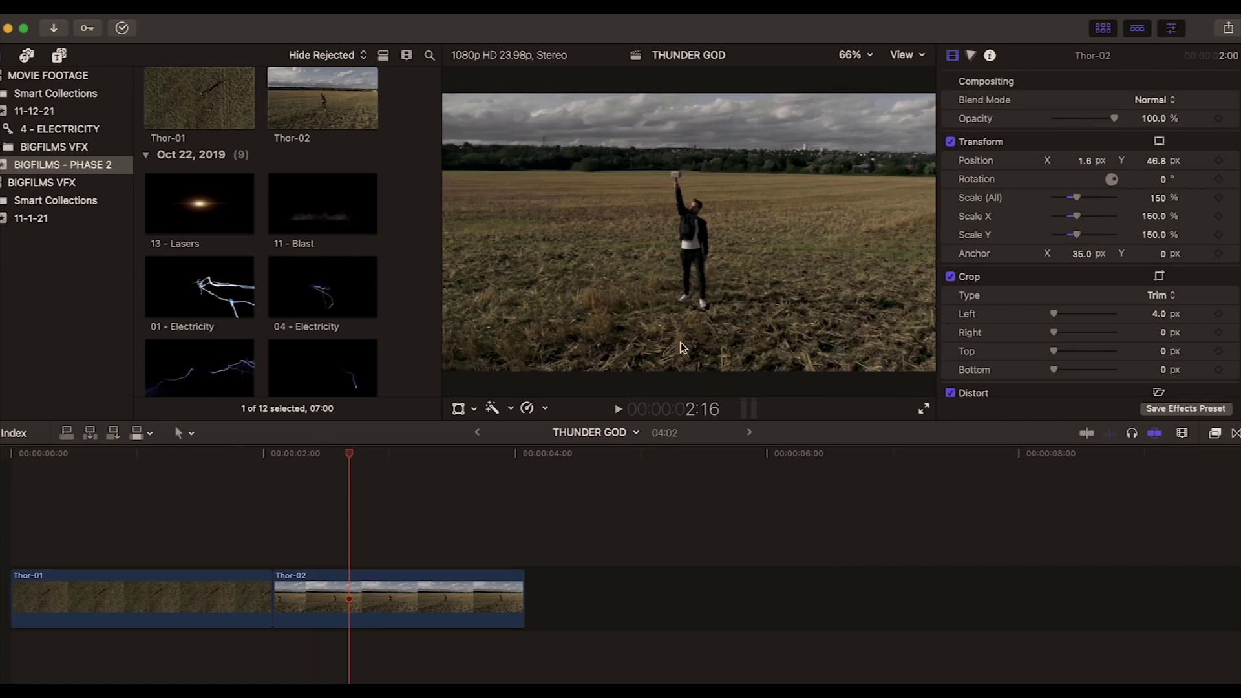
pyautogui.moveTo(343, 454); pyautogui.dragTo(381, 448)
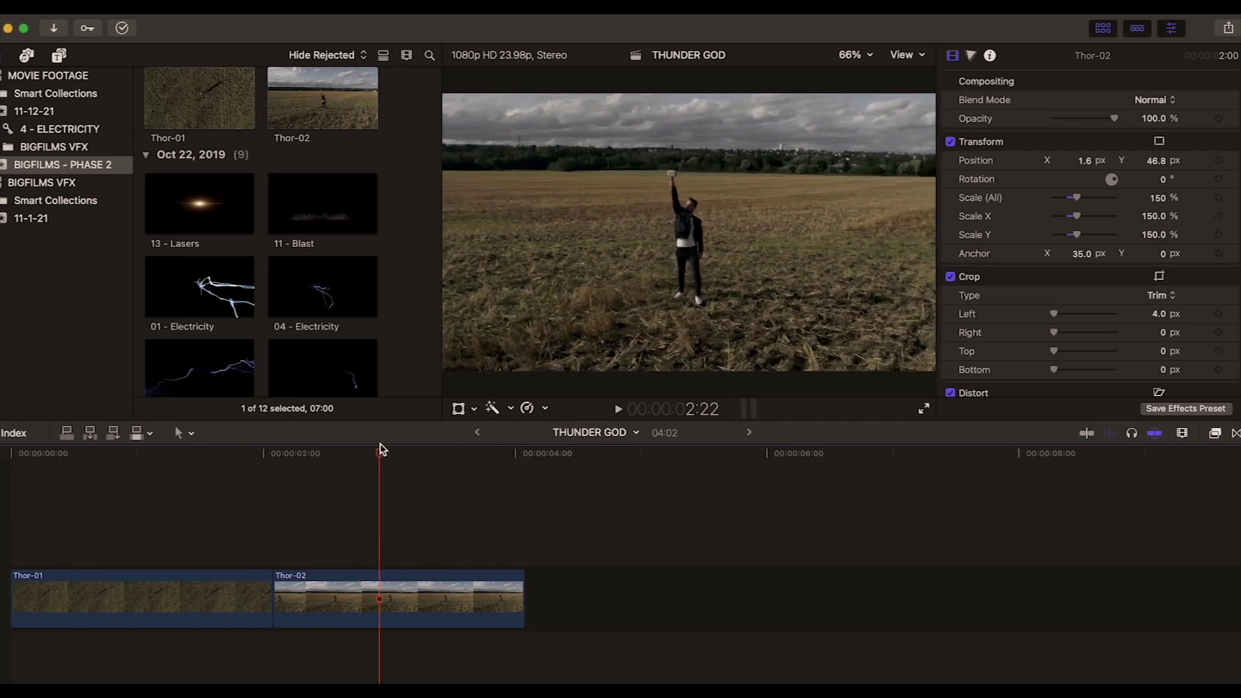
# - Connect the 01 - Electricity clip above Thor-01 at frame 7 and trim its end to the end of Thor-01
pyautogui.moveTo(380, 446); pyautogui.dragTo(61, 462)
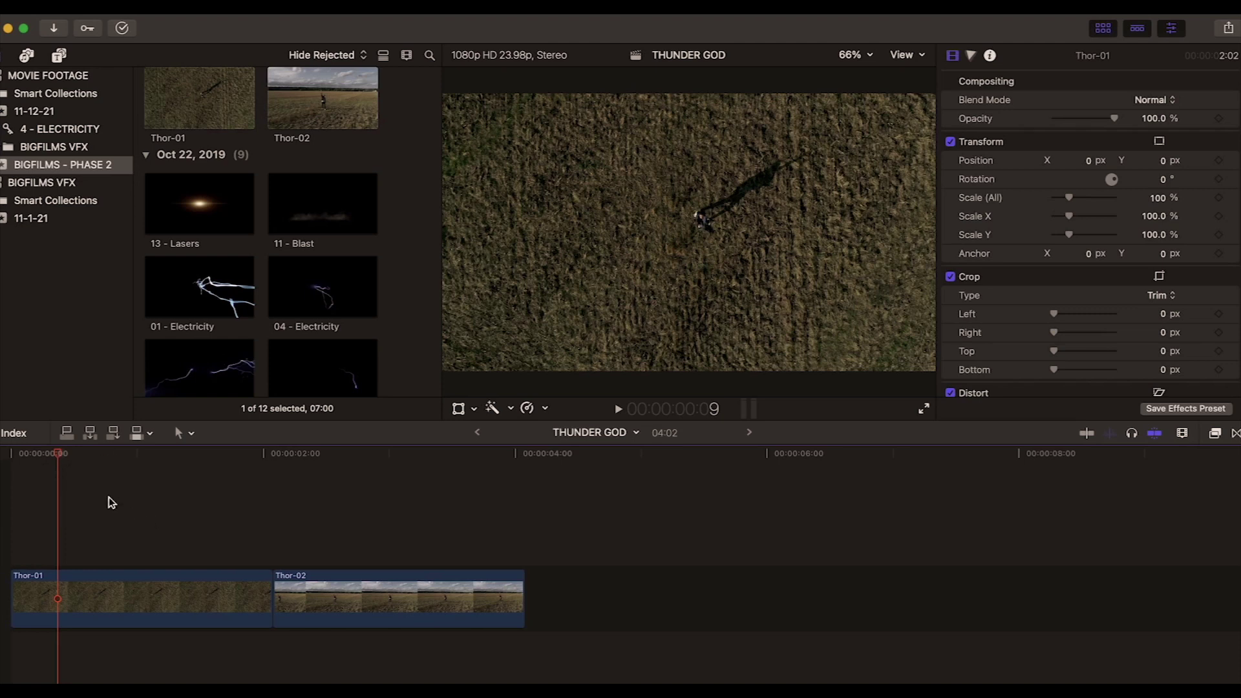
pyautogui.moveTo(61, 457)
pyautogui.mouseDown()
pyautogui.moveTo(21, 458)
pyautogui.moveTo(55, 460)
pyautogui.mouseUp()
pyautogui.click(204, 292)
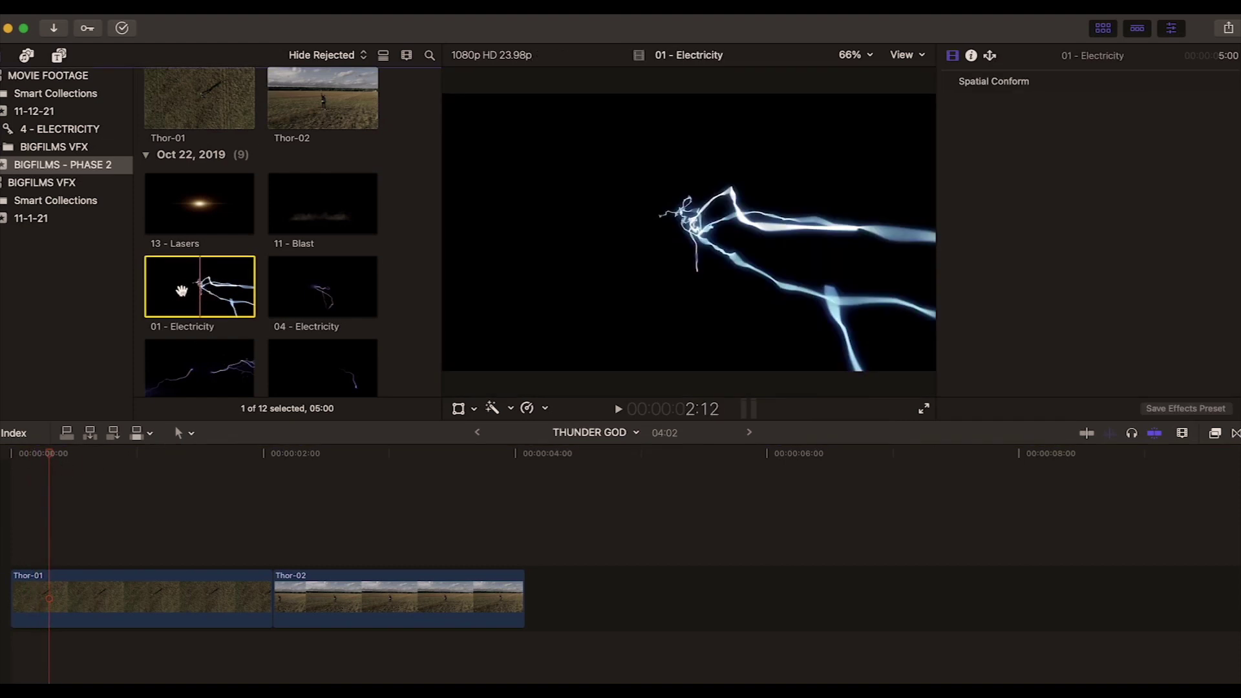
pyautogui.moveTo(184, 289); pyautogui.dragTo(51, 538)
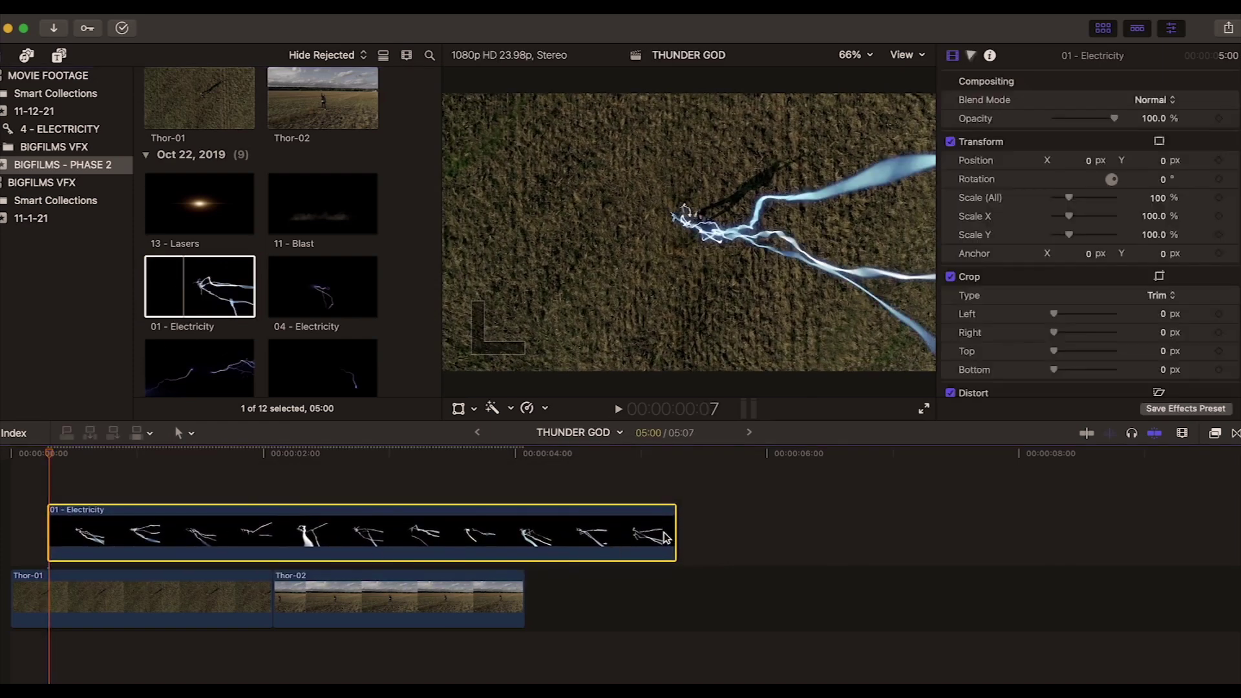
pyautogui.moveTo(677, 535); pyautogui.dragTo(272, 538)
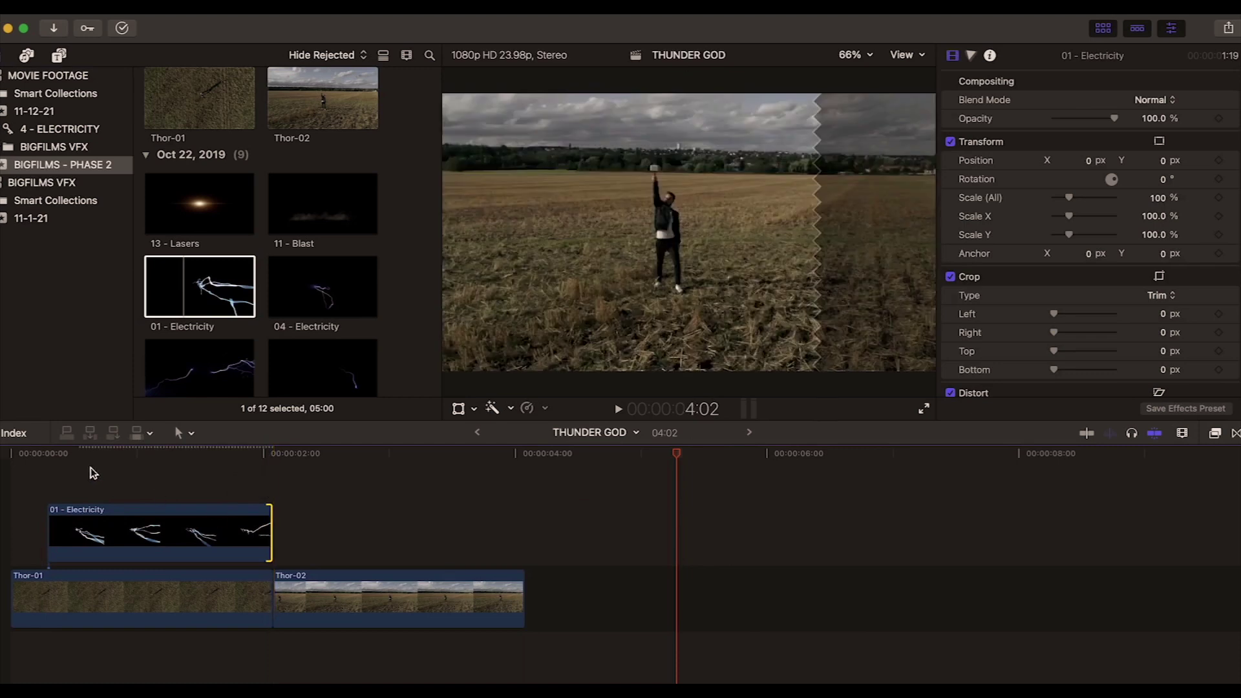
# - Transform 01 - Electricity over the man, rotating it to about -179.5° at position X about -5.5 px, Y about 87.8 px
pyautogui.click(68, 460)
pyautogui.moveTo(72, 460); pyautogui.dragTo(164, 460)
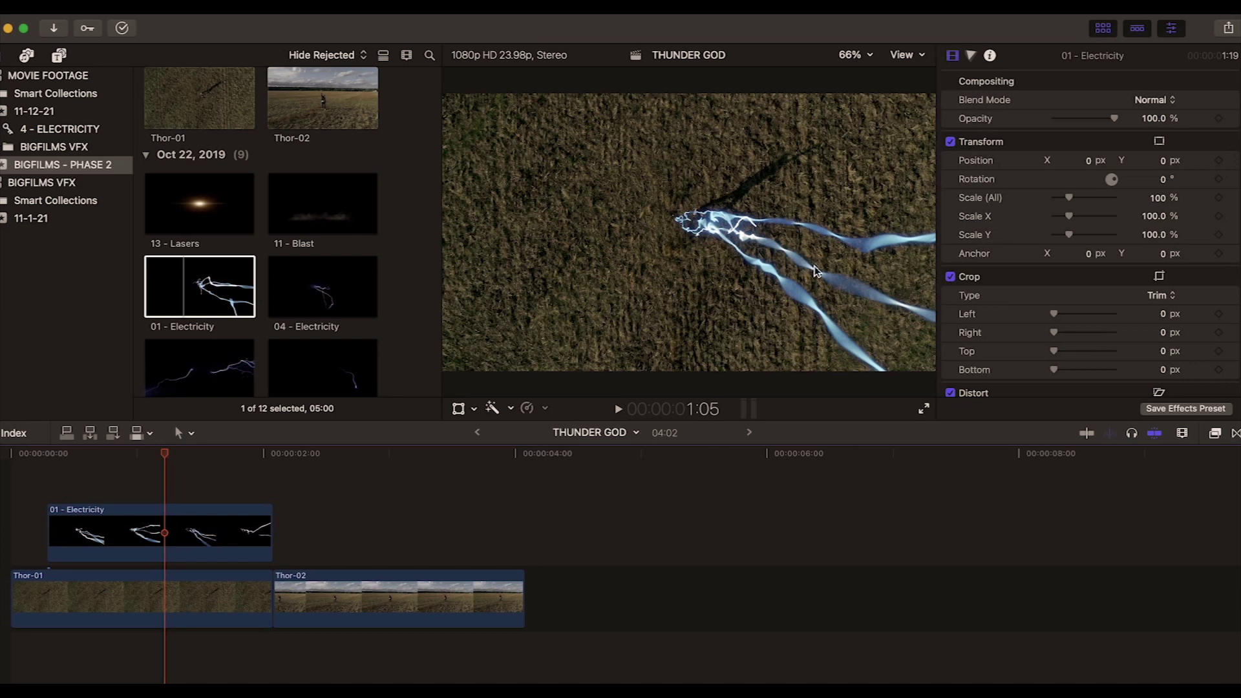
pyautogui.click(176, 535)
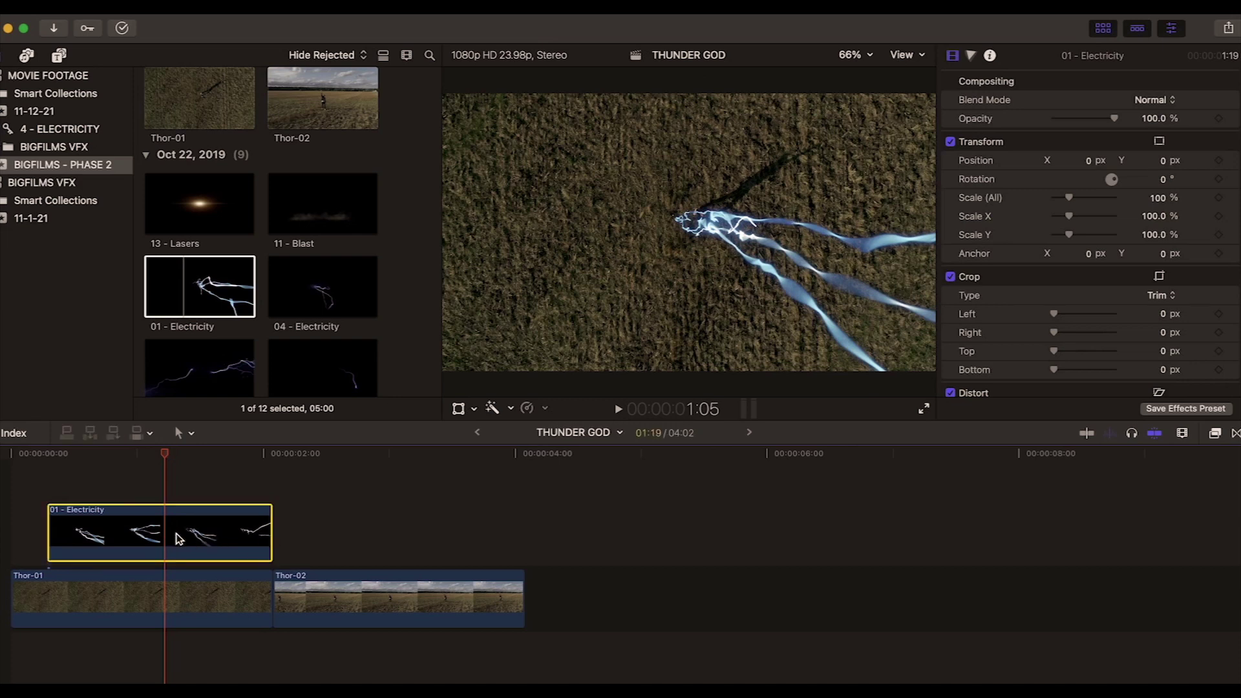
pyautogui.click(473, 410)
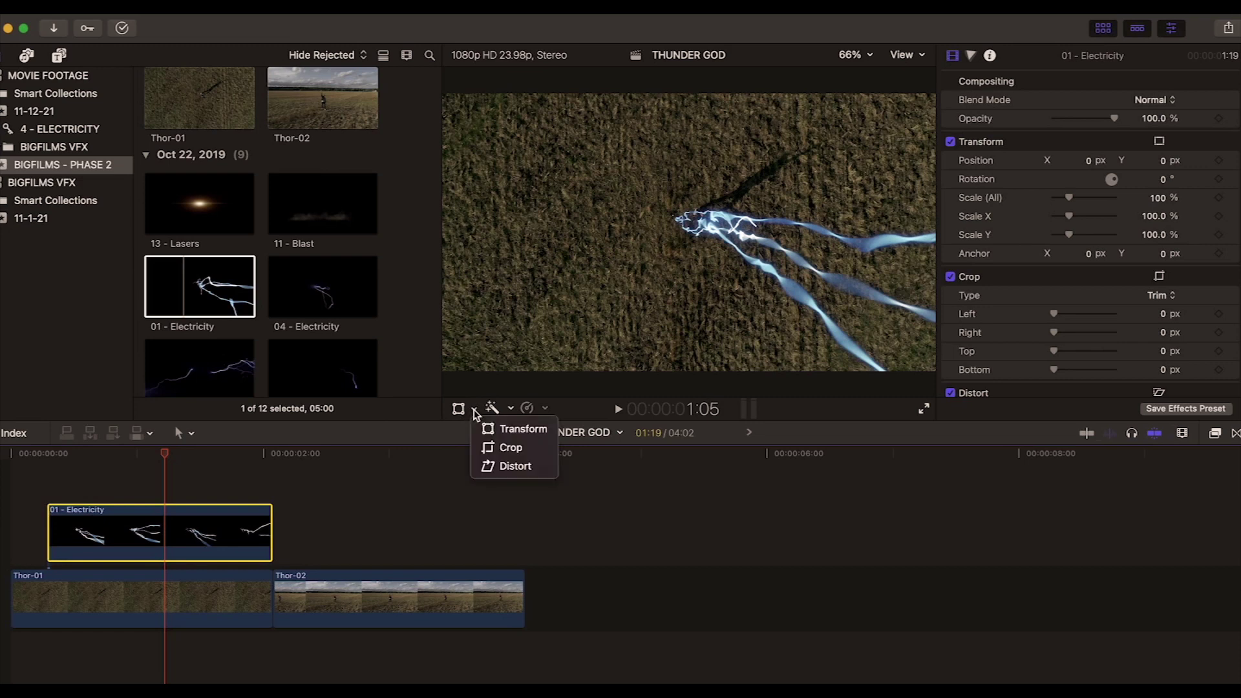
pyautogui.click(512, 429)
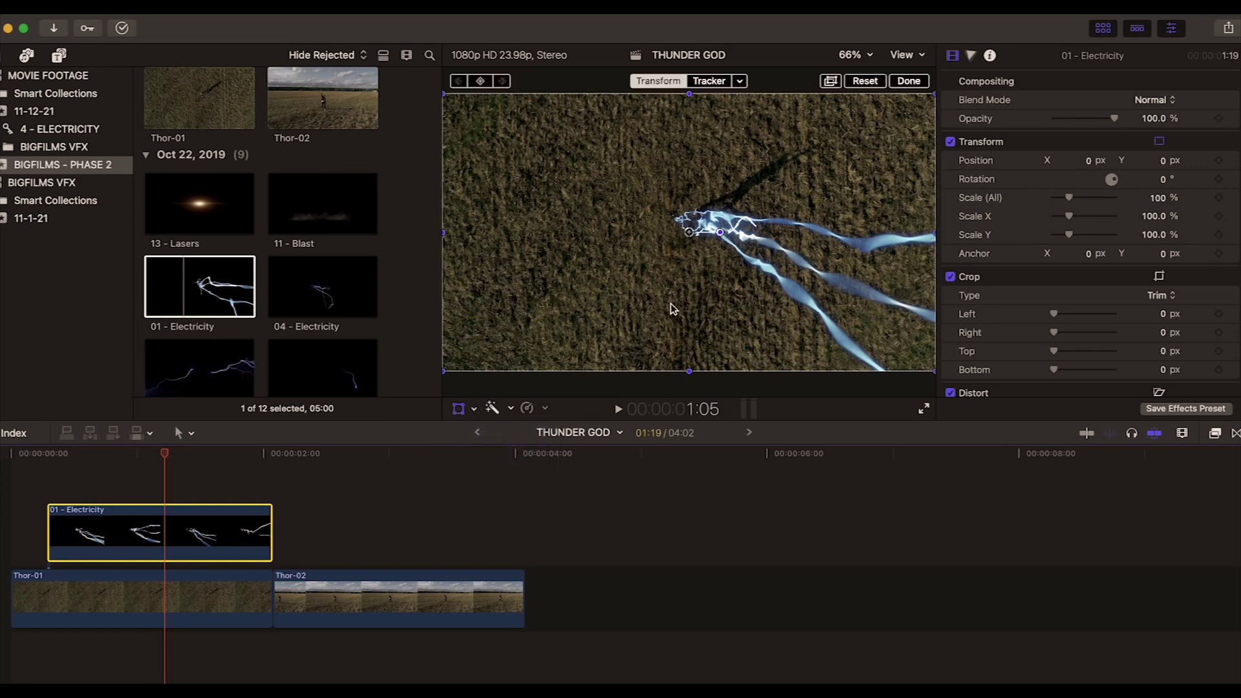
pyautogui.moveTo(723, 238); pyautogui.dragTo(665, 243)
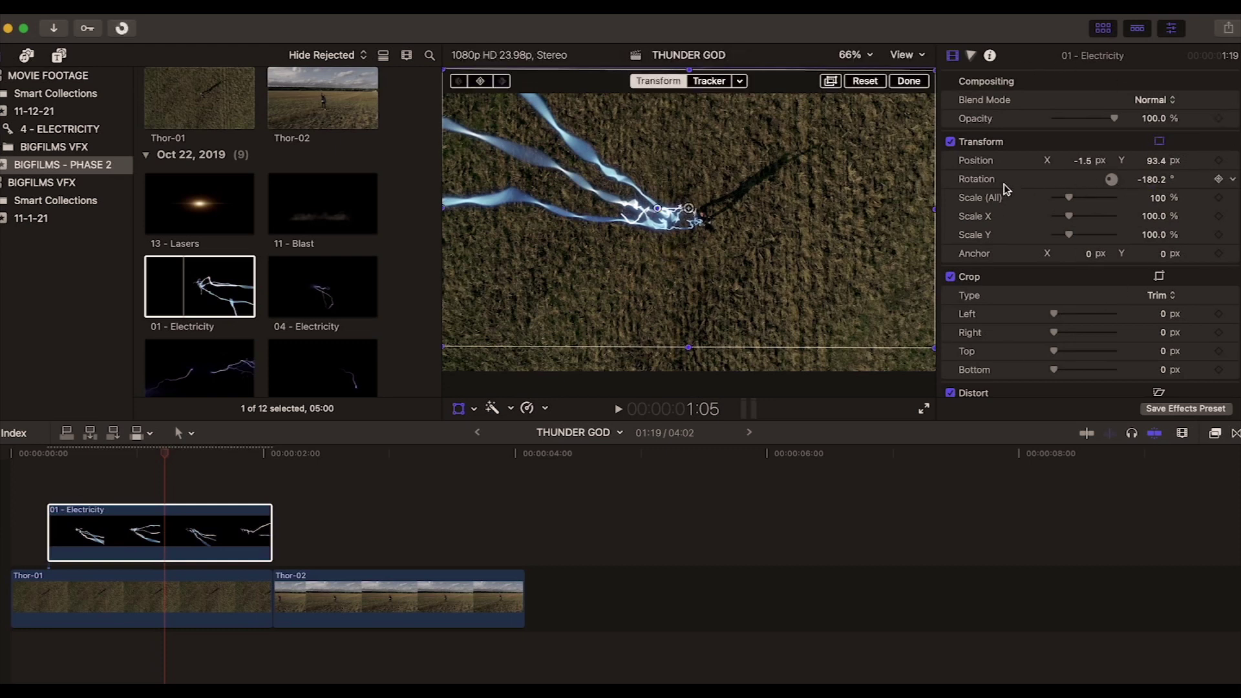
pyautogui.moveTo(1111, 183); pyautogui.dragTo(1110, 184)
pyautogui.moveTo(658, 206)
pyautogui.mouseDown()
pyautogui.moveTo(669, 220)
pyautogui.moveTo(658, 211)
pyautogui.mouseUp()
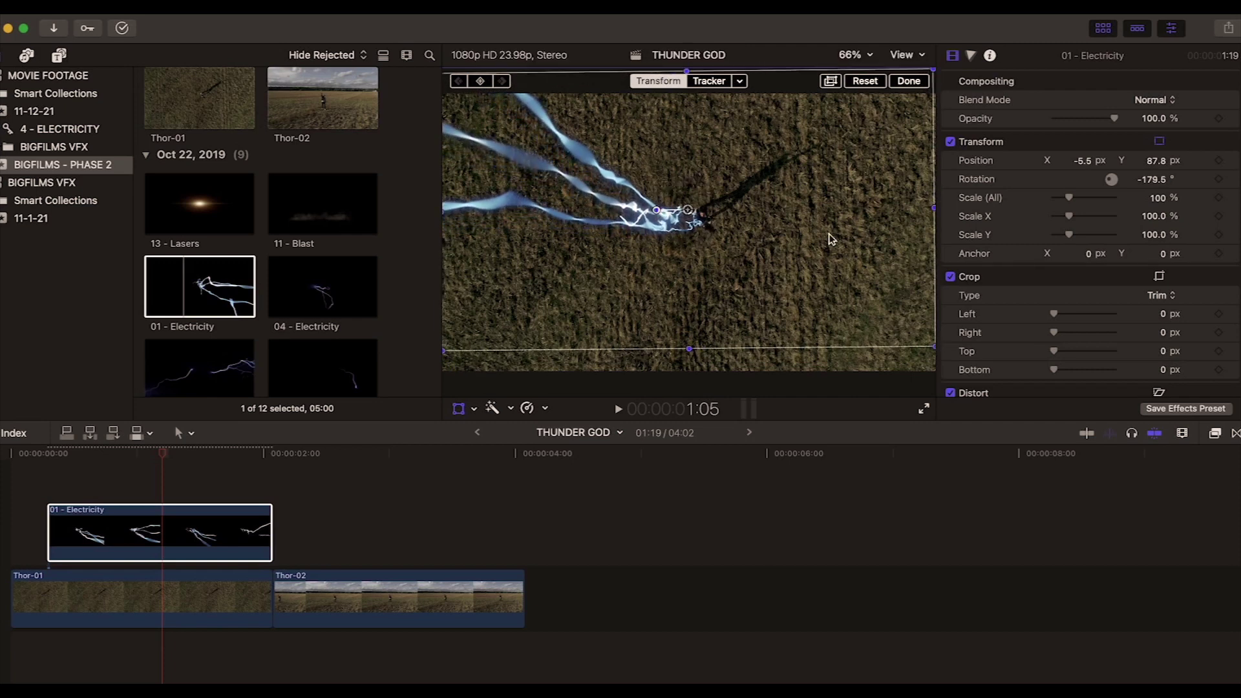
# - Scale 01 - Electricity to 142% and shift it to position X about -4.2 px, Y about 91.1 px
pyautogui.moveTo(1073, 202); pyautogui.dragTo(1076, 202)
pyautogui.moveTo(720, 279); pyautogui.dragTo(727, 286)
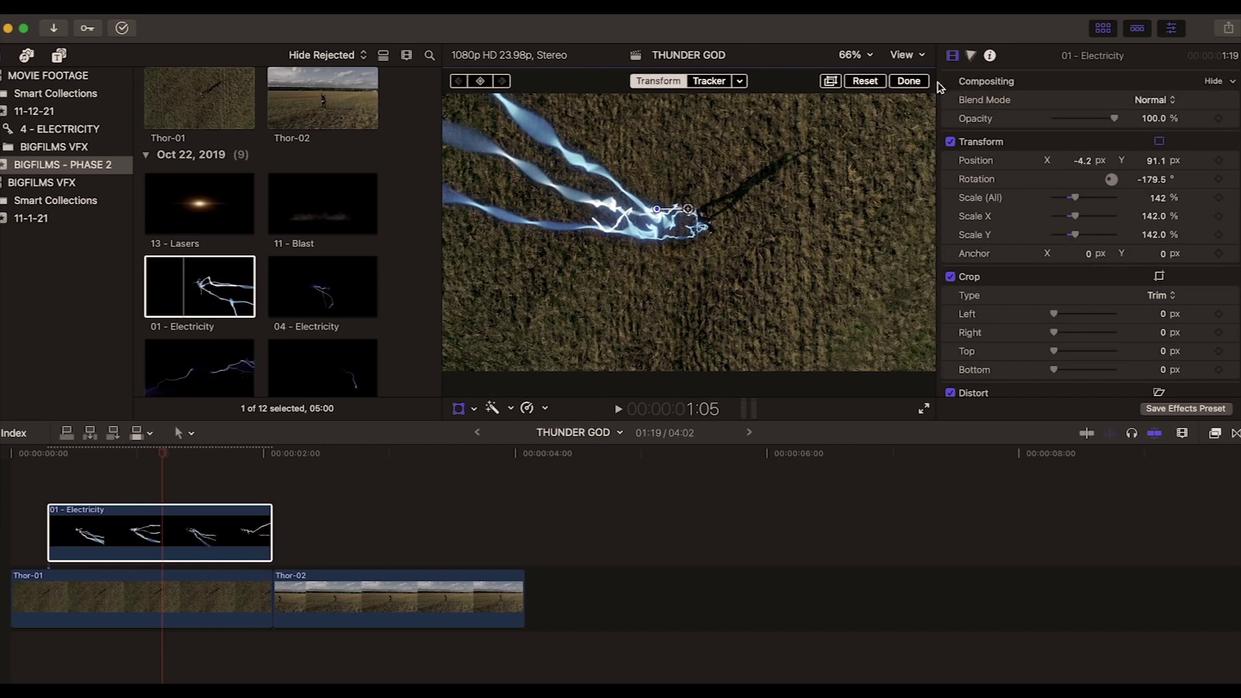
pyautogui.click(909, 81)
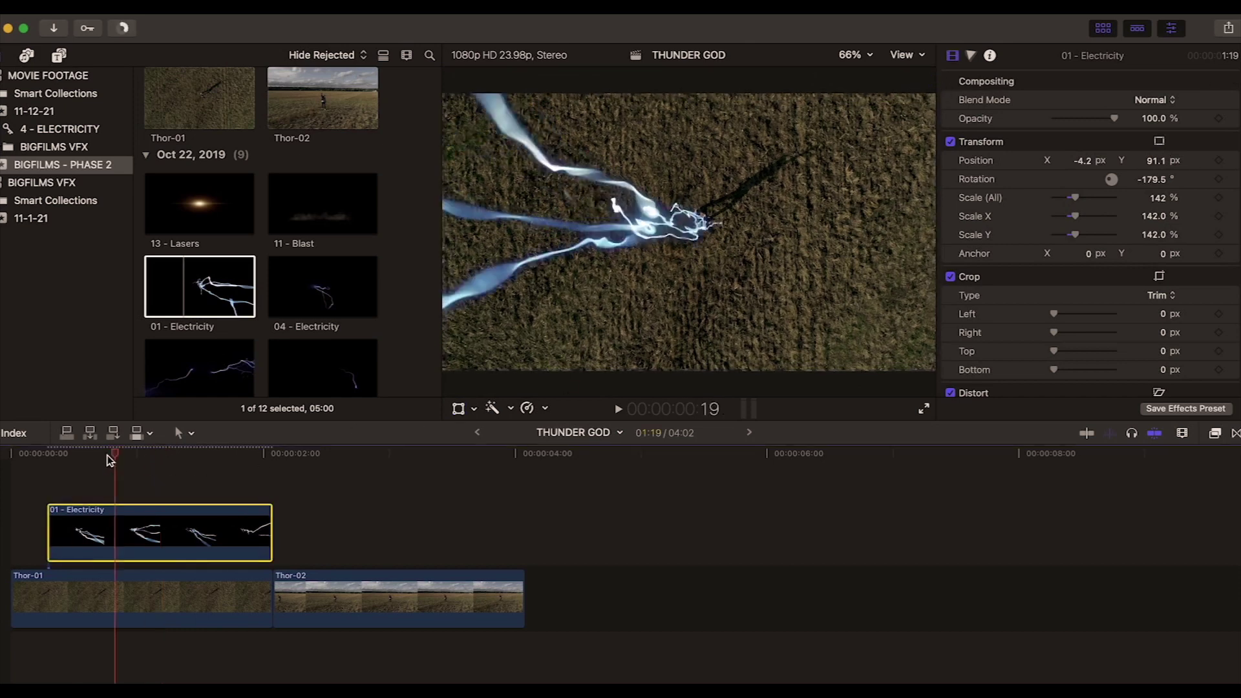
# - Set the 01 - Electricity clip's blend mode to Screen and preview the lightning over Thor-01
pyautogui.click(40, 454)
pyautogui.moveTo(40, 455); pyautogui.dragTo(86, 456)
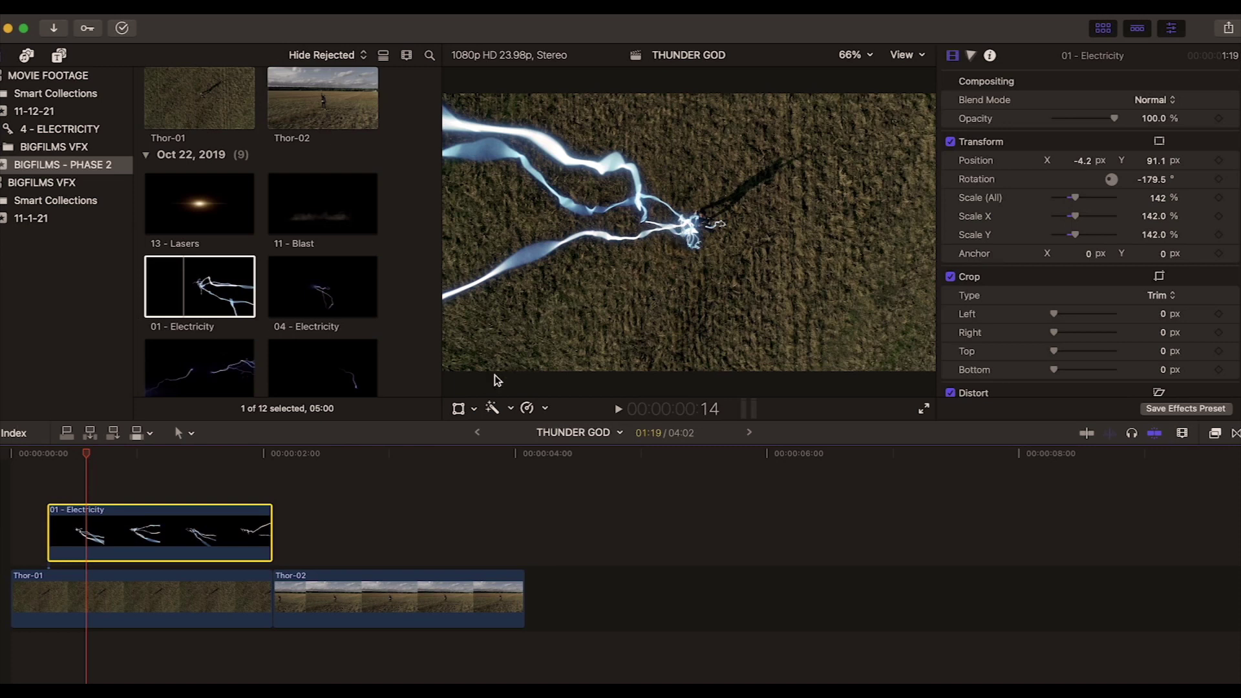
pyautogui.moveTo(88, 453); pyautogui.dragTo(114, 489)
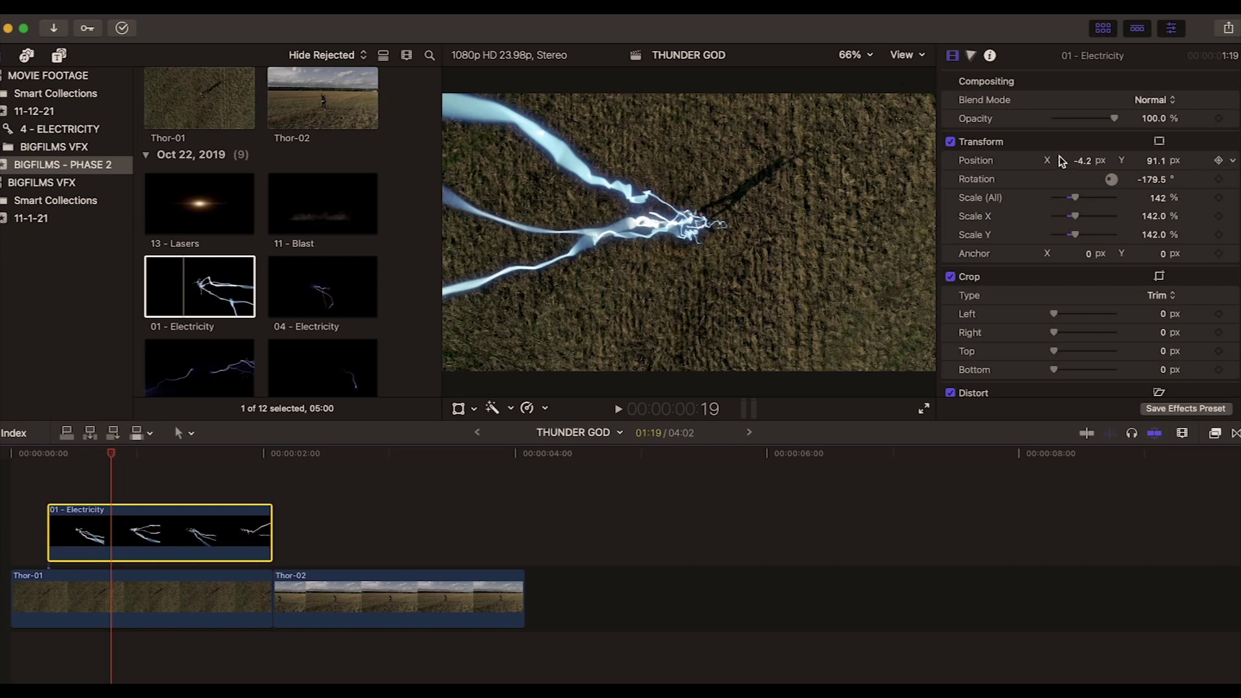
pyautogui.click(1151, 100)
pyautogui.click(1154, 256)
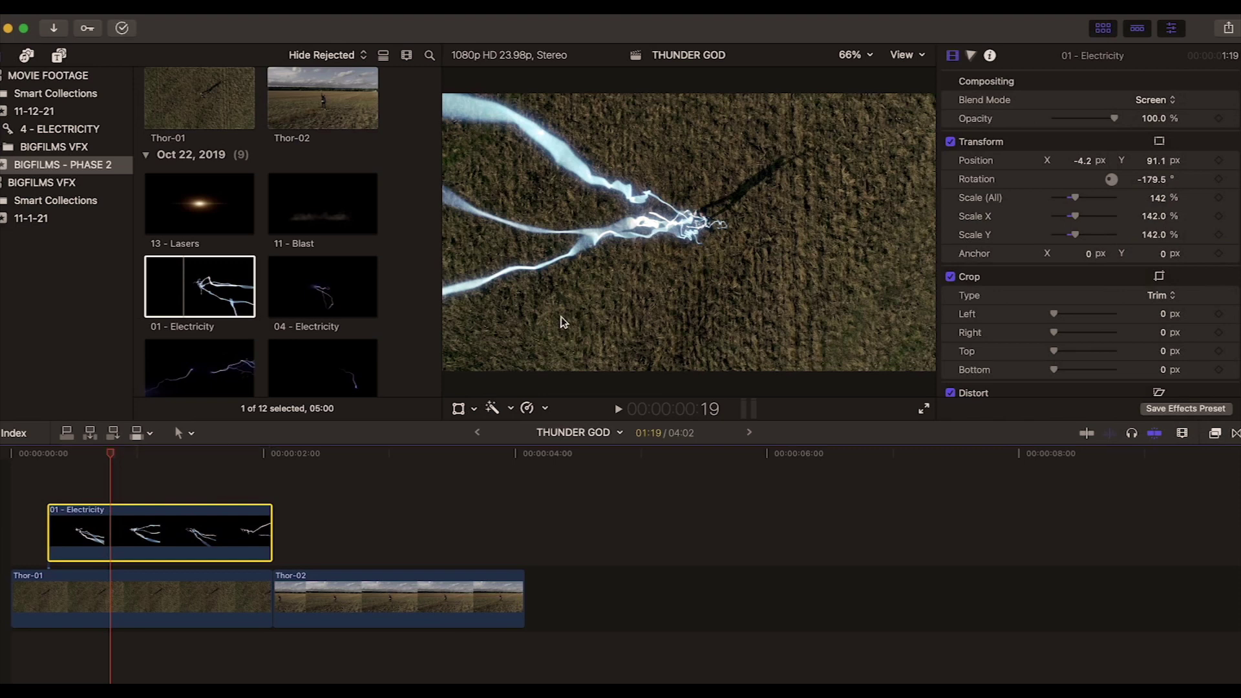
pyautogui.moveTo(111, 456); pyautogui.dragTo(165, 469)
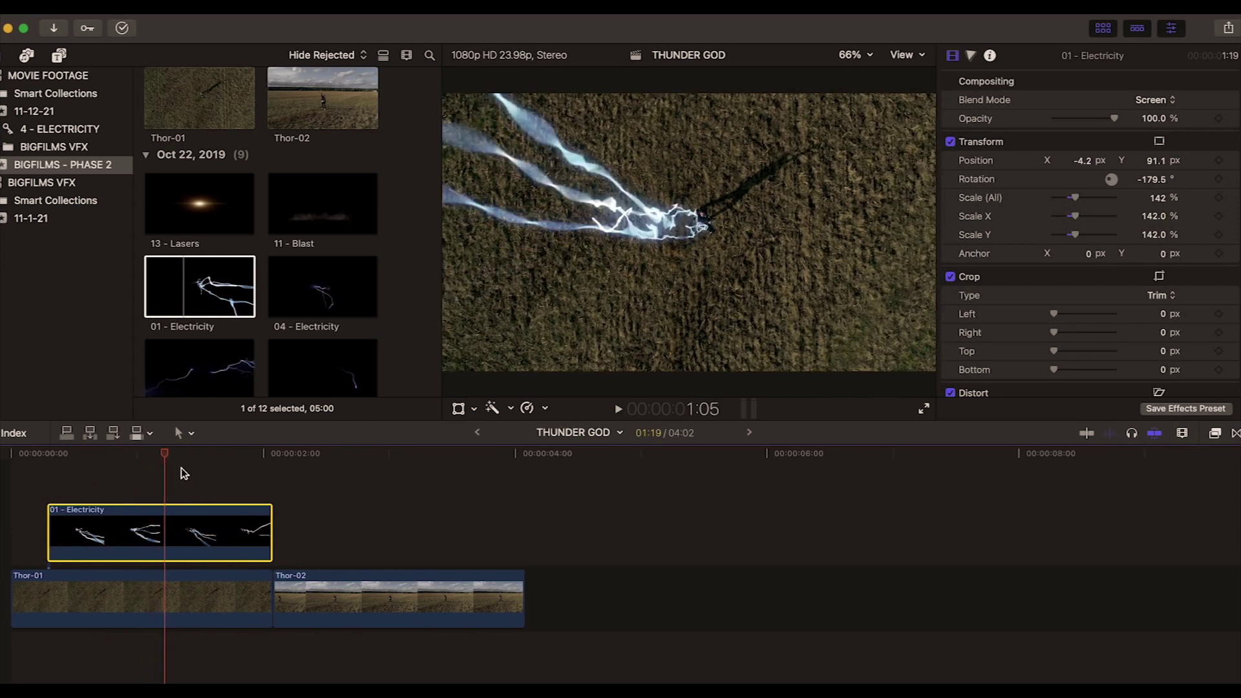
pyautogui.moveTo(167, 457); pyautogui.dragTo(108, 461)
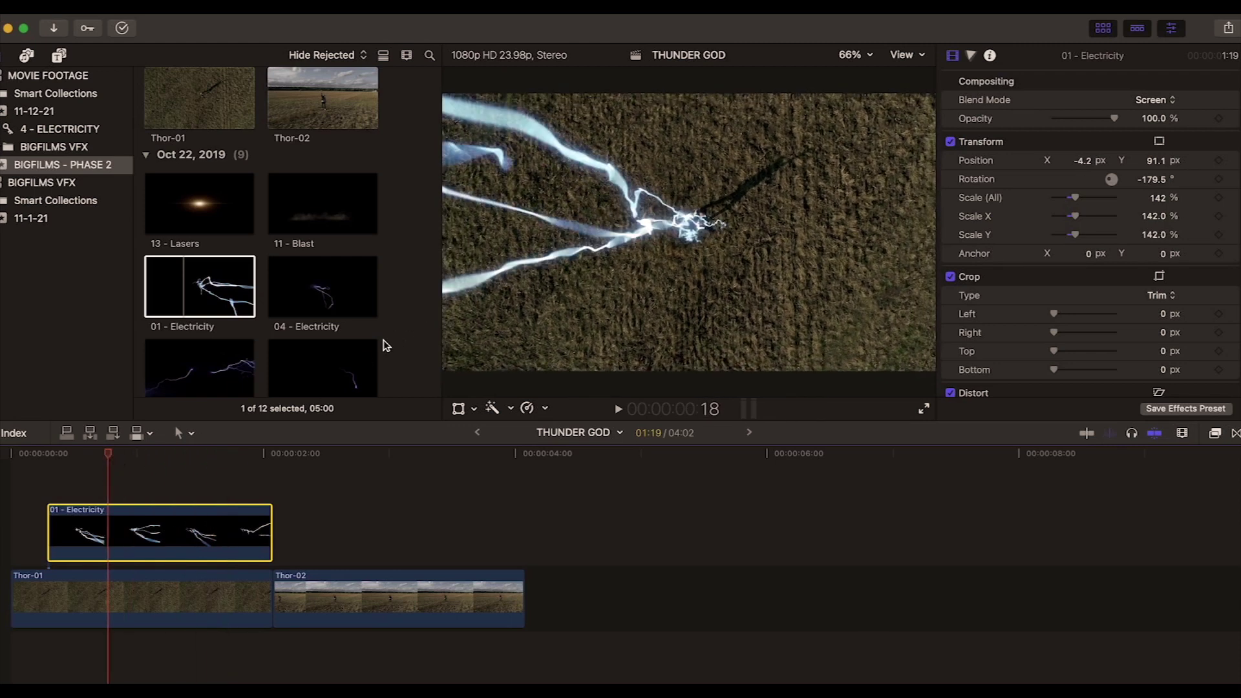
# - Connect the 19 - Electricity clip above 01 - Electricity at the same start and trim its end to match that clip's end
pyautogui.scroll(-6, 386, 338)
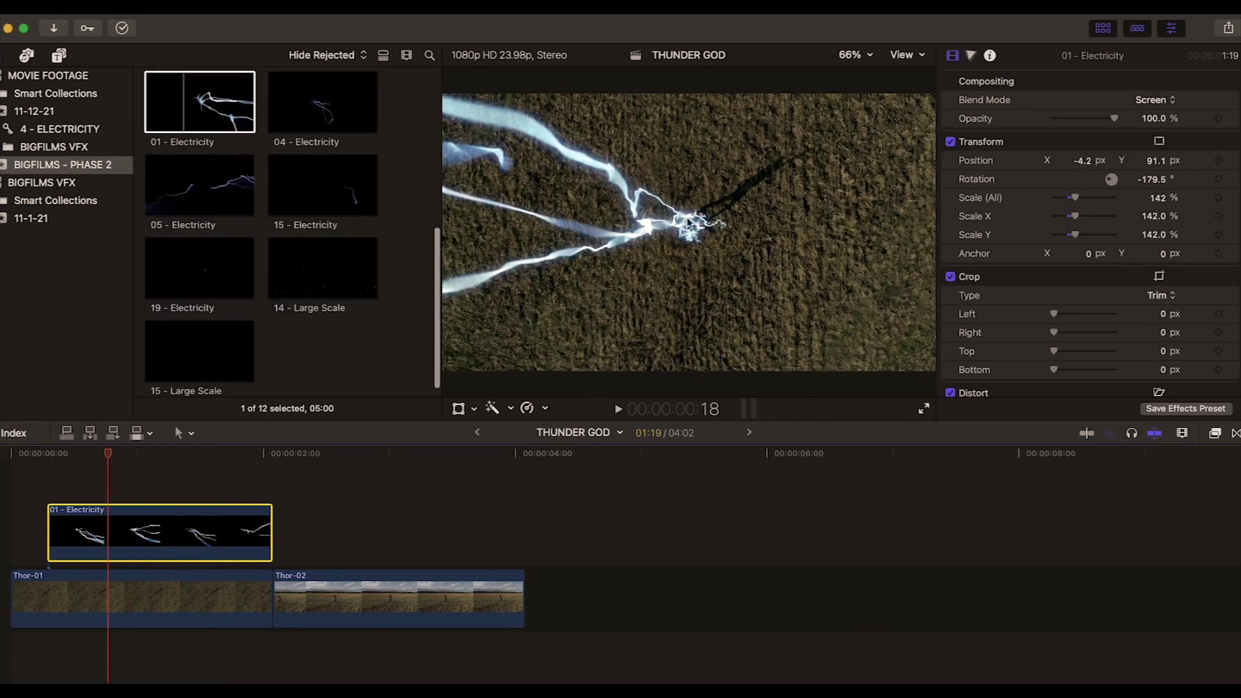
pyautogui.moveTo(109, 456); pyautogui.dragTo(75, 472)
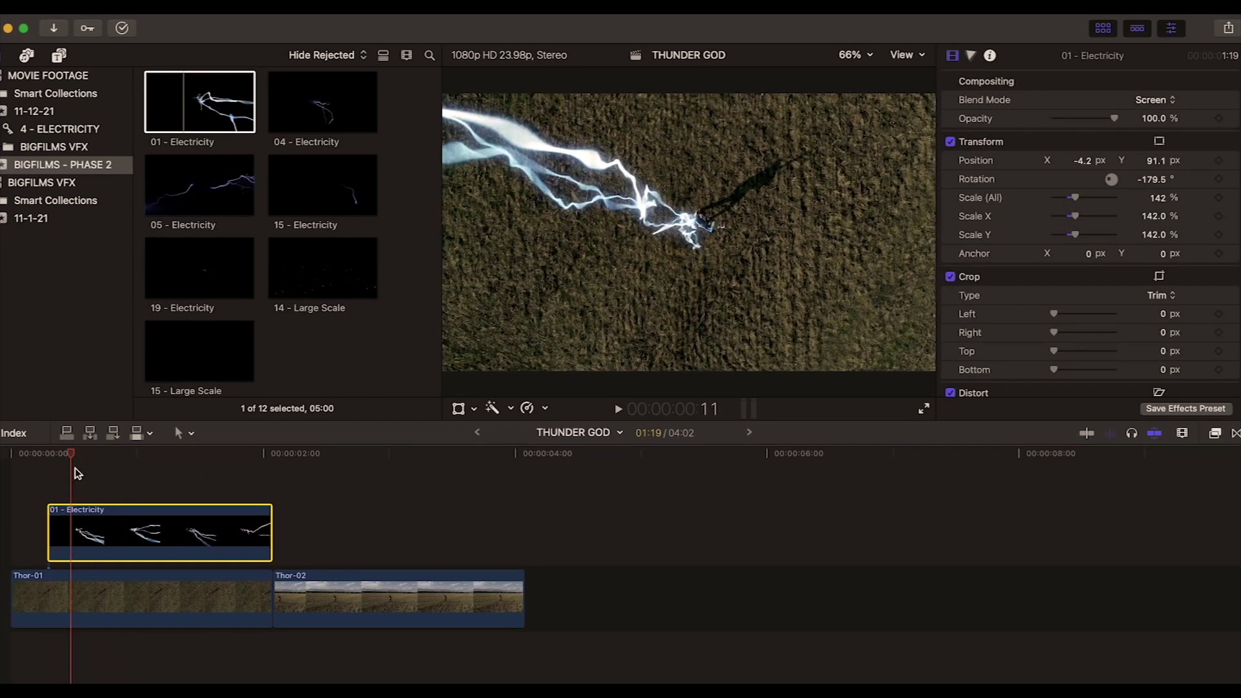
pyautogui.click(202, 296)
pyautogui.moveTo(181, 279); pyautogui.dragTo(56, 482)
pyautogui.moveTo(310, 488); pyautogui.dragTo(271, 489)
# - Scale 19 - Electricity to about 67.91% and position it over the man at X about -7.4 px, Y about 79.8 px
pyautogui.moveTo(82, 456); pyautogui.dragTo(109, 455)
pyautogui.click(139, 483)
pyautogui.click(459, 408)
pyautogui.moveTo(715, 271); pyautogui.dragTo(710, 251)
pyautogui.moveTo(924, 349); pyautogui.dragTo(834, 304)
pyautogui.moveTo(761, 283); pyautogui.dragTo(761, 279)
pyautogui.moveTo(866, 314); pyautogui.dragTo(862, 309)
pyautogui.moveTo(767, 280); pyautogui.dragTo(767, 284)
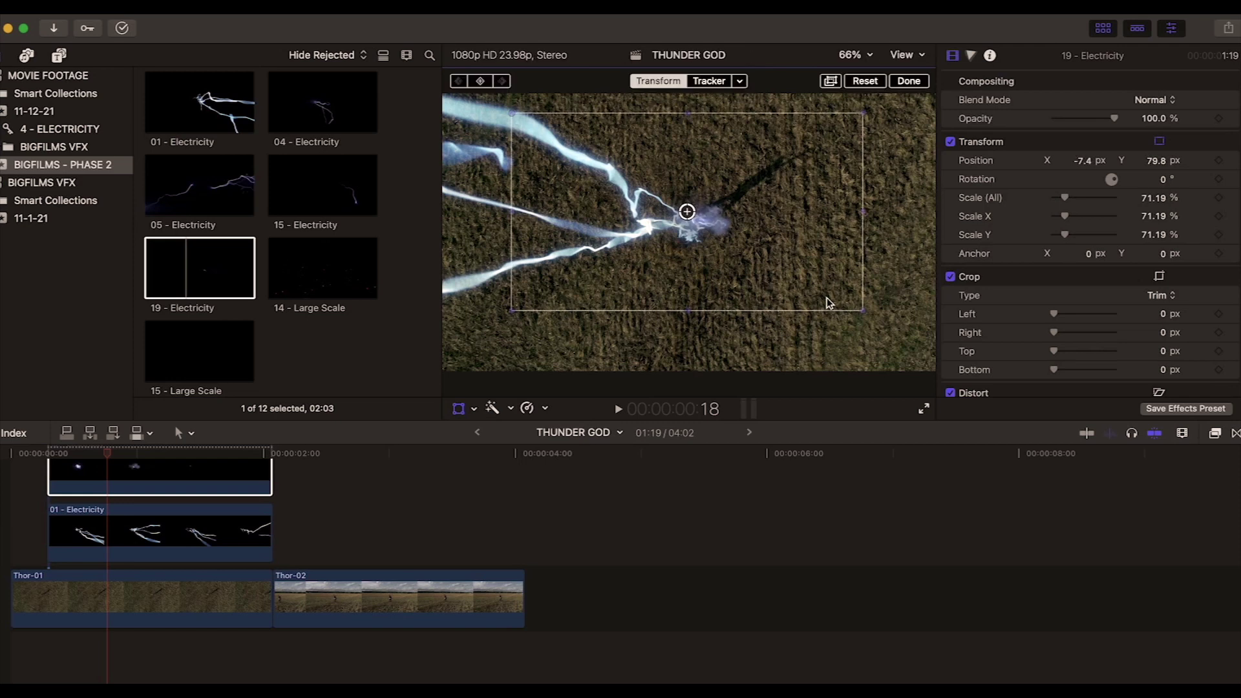
pyautogui.moveTo(863, 309); pyautogui.dragTo(855, 306)
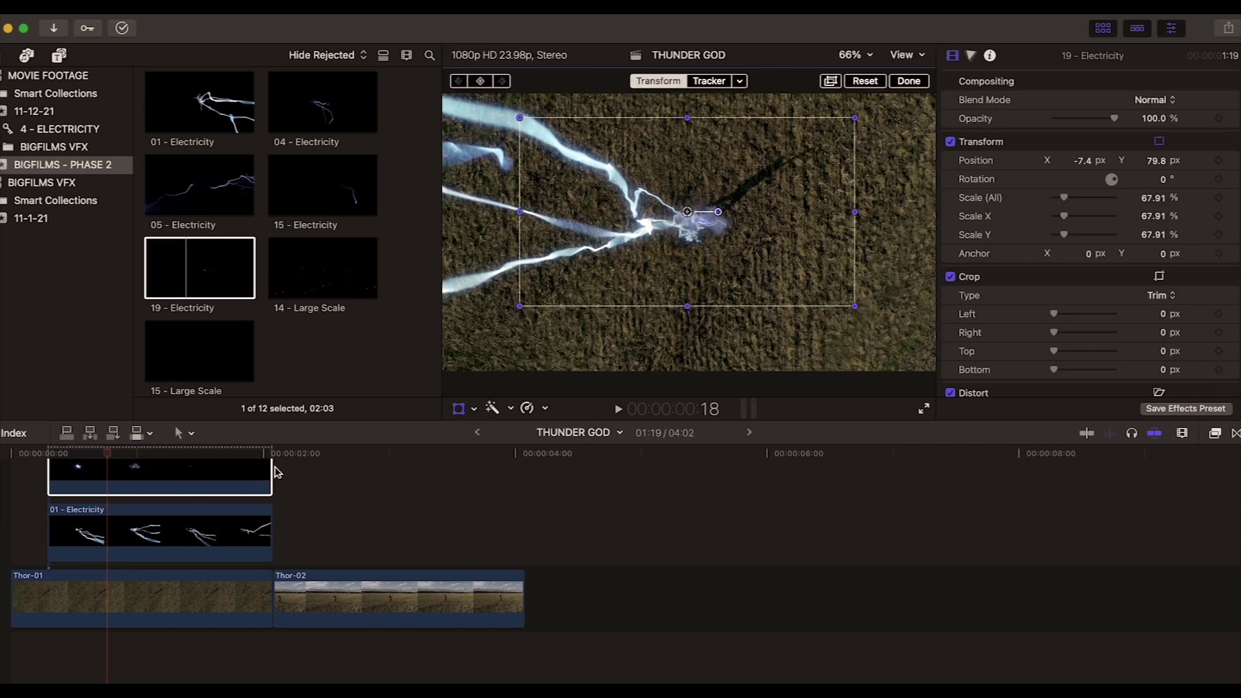
# - Fine-tune 19 - Electricity's position at frame 12 to X about -5.5 px, Y about 80.0 px
pyautogui.scroll(3, 276, 472)
pyautogui.moveTo(97, 456); pyautogui.dragTo(61, 456)
pyautogui.moveTo(650, 311); pyautogui.dragTo(652, 310)
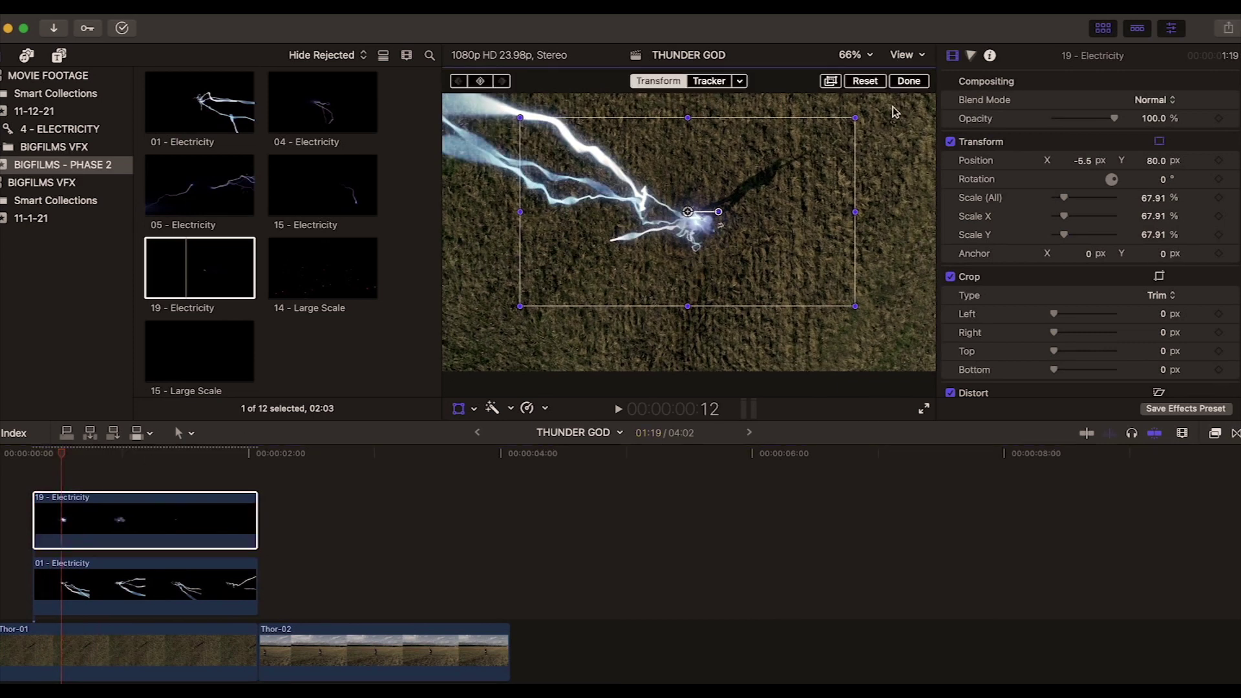
pyautogui.click(909, 81)
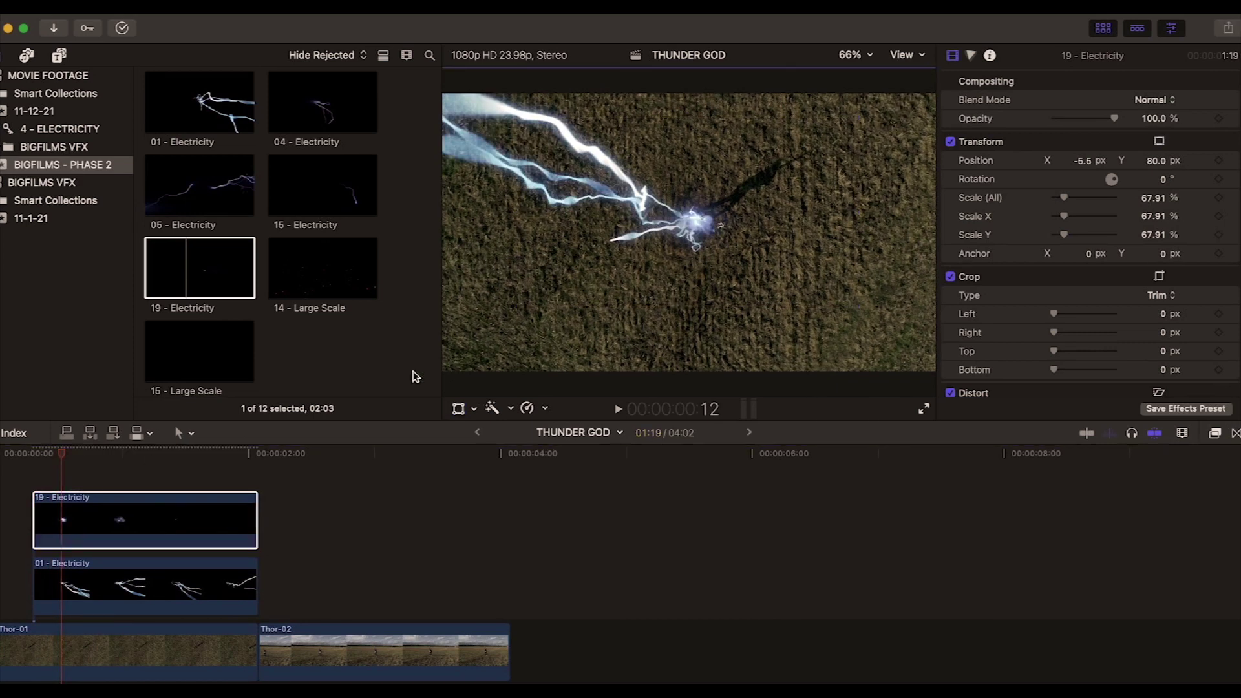
# - Set 19 - Electricity's blend mode to Screen and trim its start so the clip lasts 1:14
pyautogui.moveTo(65, 455); pyautogui.dragTo(103, 458)
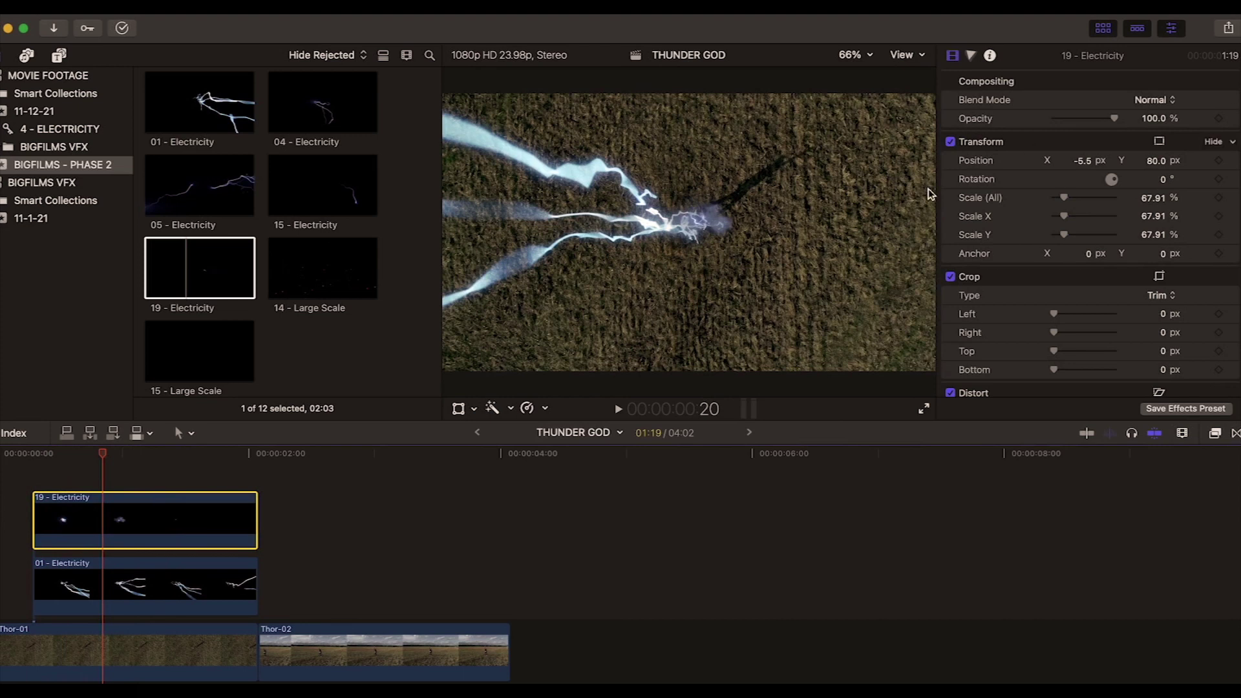
pyautogui.moveTo(108, 456); pyautogui.dragTo(86, 457)
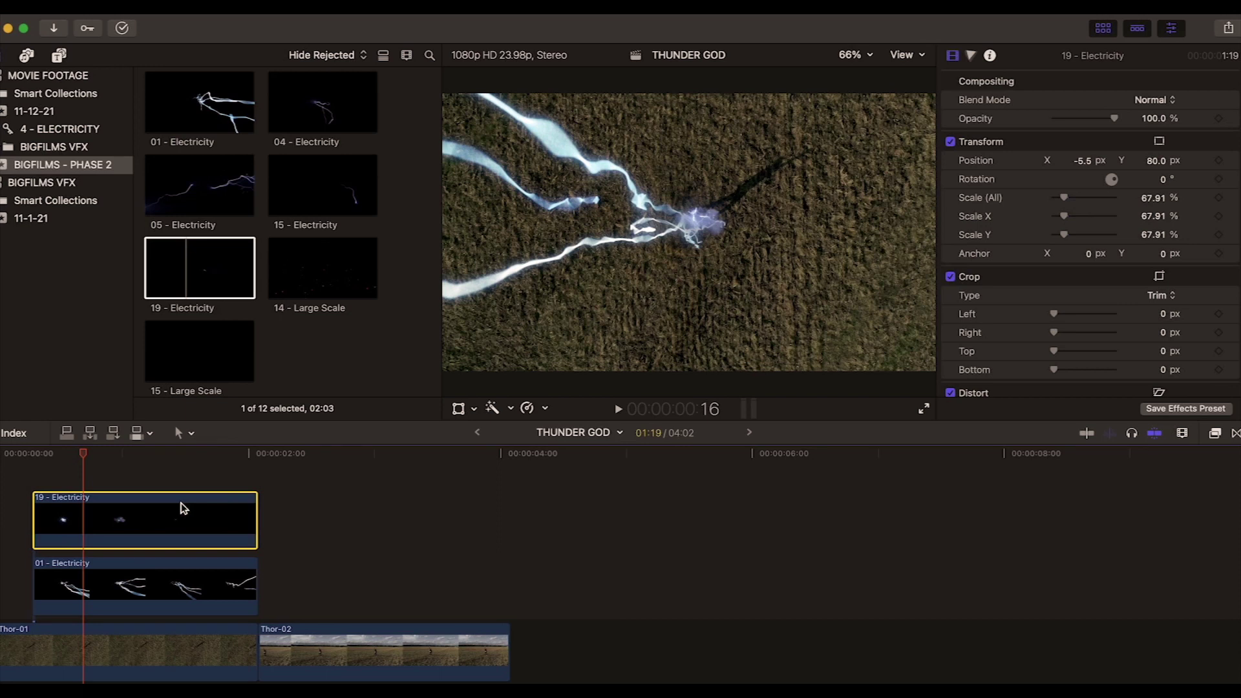
pyautogui.moveTo(88, 455); pyautogui.dragTo(112, 467)
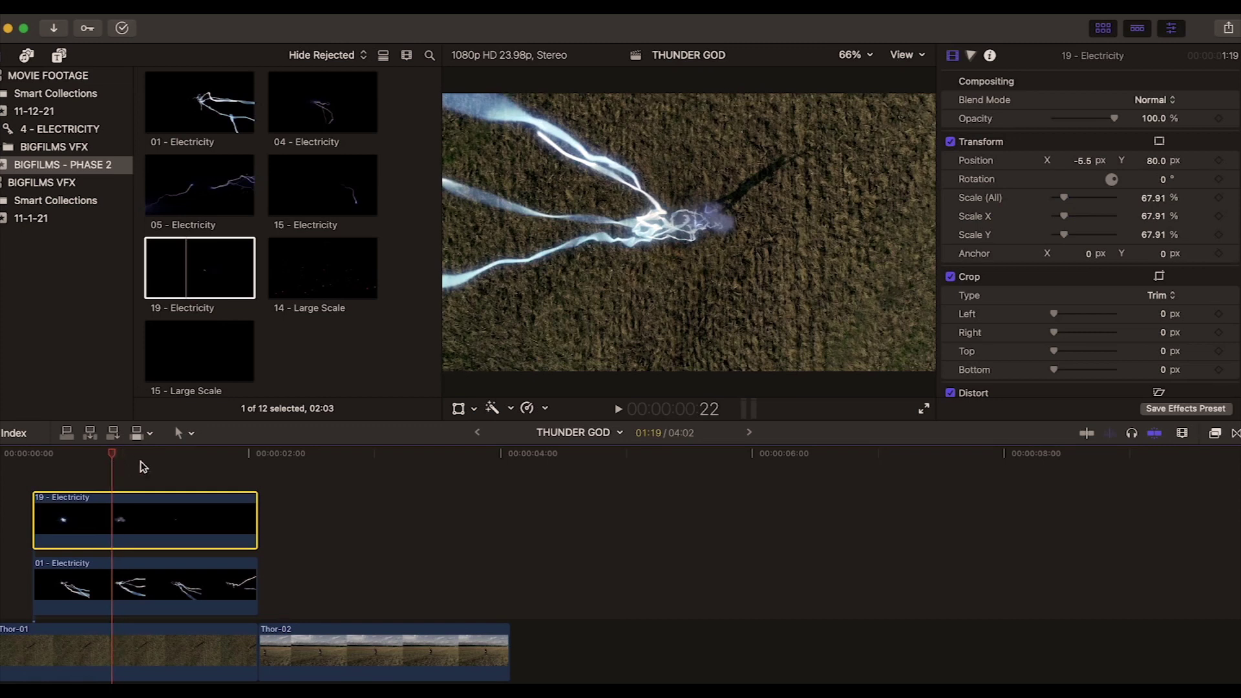
pyautogui.click(1148, 104)
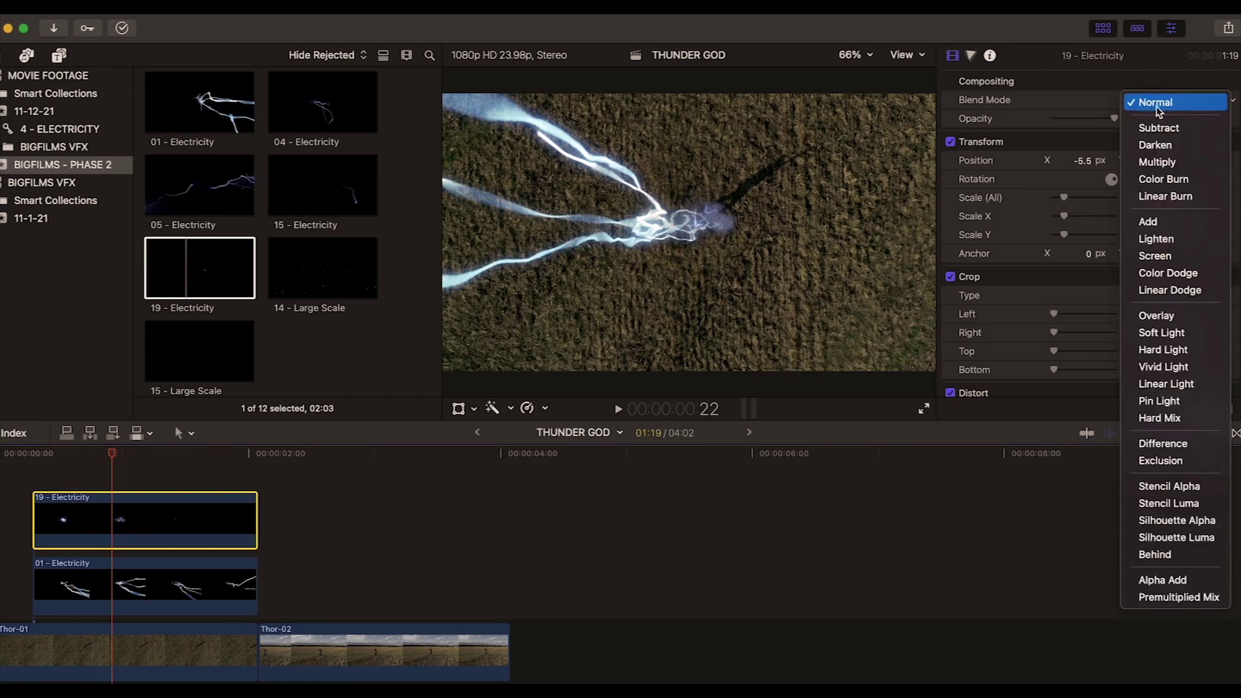
pyautogui.click(1157, 256)
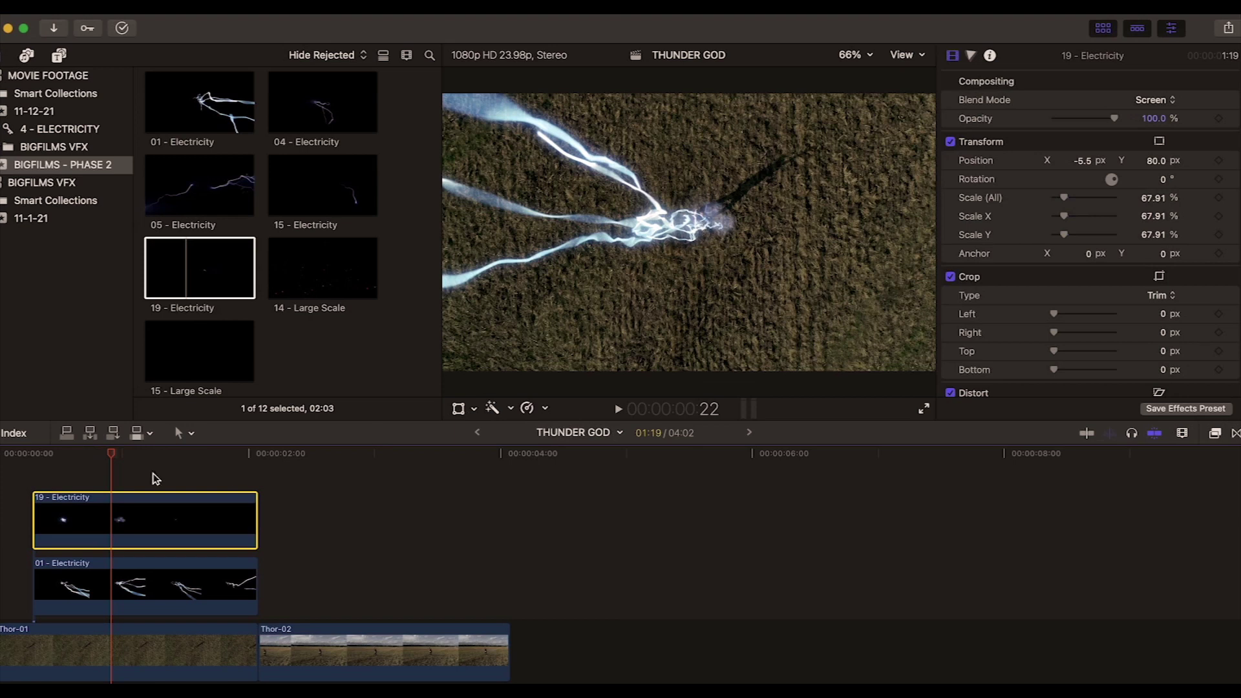
pyautogui.moveTo(111, 448)
pyautogui.mouseDown()
pyautogui.moveTo(29, 453)
pyautogui.moveTo(165, 454)
pyautogui.moveTo(119, 454)
pyautogui.mouseUp()
pyautogui.moveTo(35, 522); pyautogui.dragTo(61, 521)
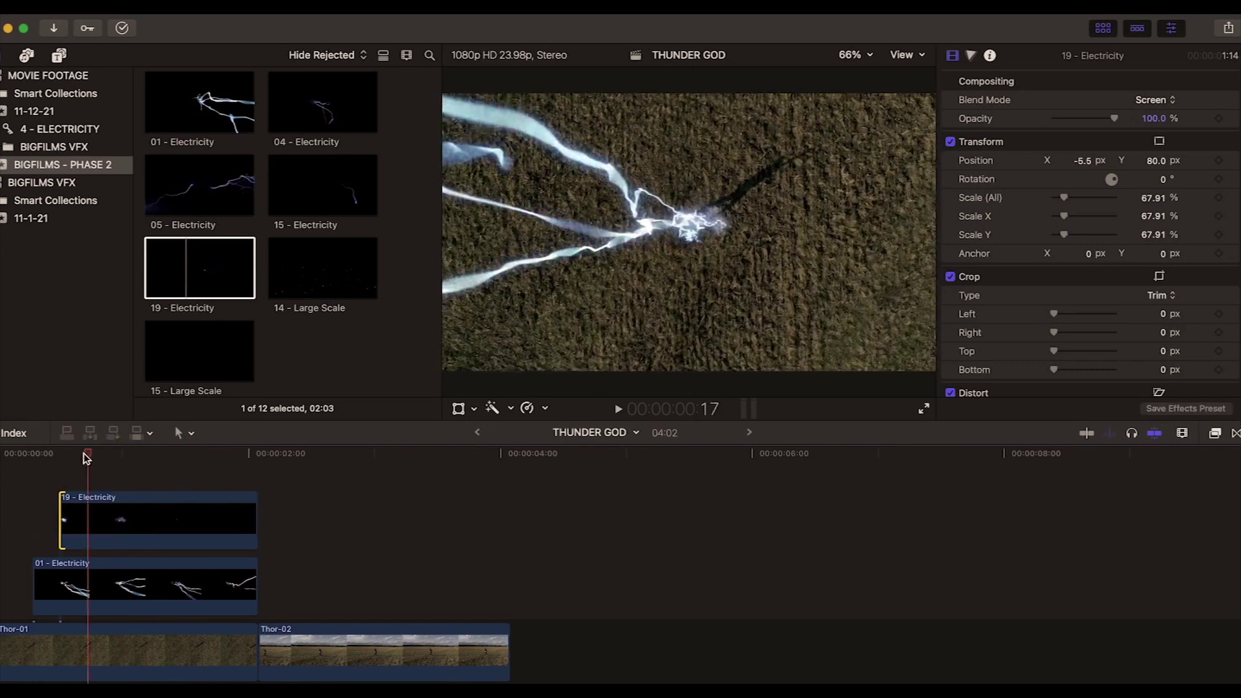
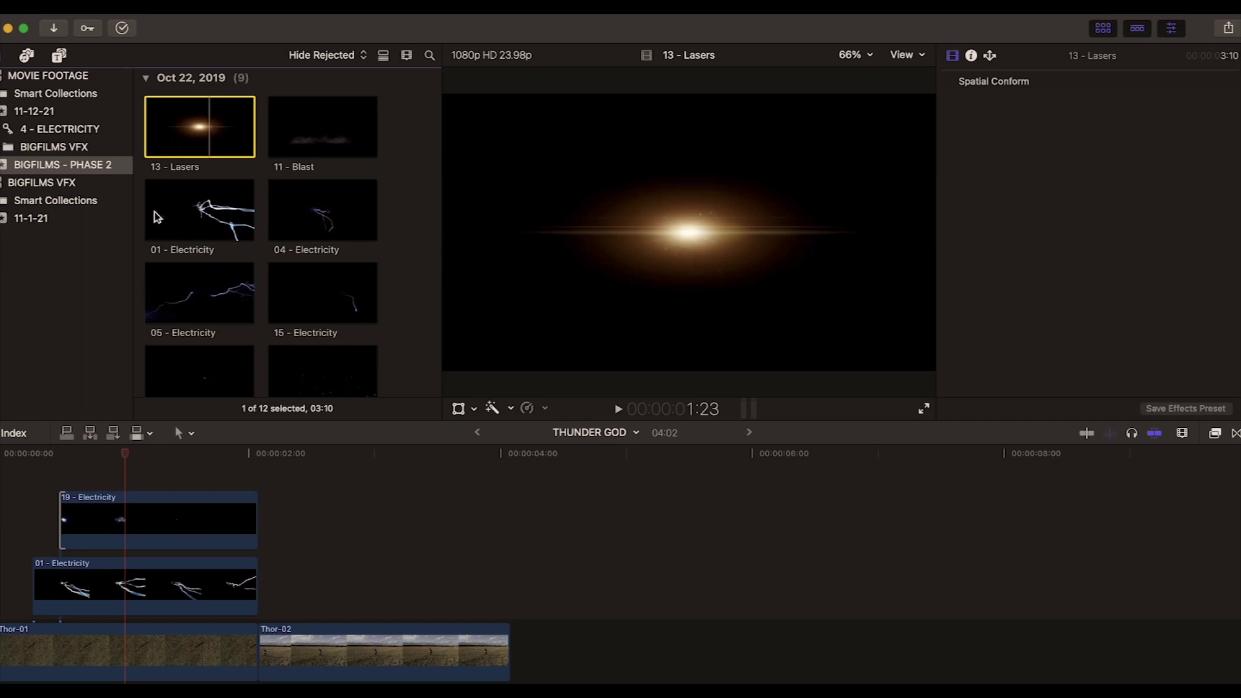
# - Connect the 13 - Lasers clip above 19 - Electricity and trim its end to the end of Thor-01
pyautogui.moveTo(177, 141); pyautogui.dragTo(81, 463)
pyautogui.moveTo(508, 476); pyautogui.dragTo(257, 477)
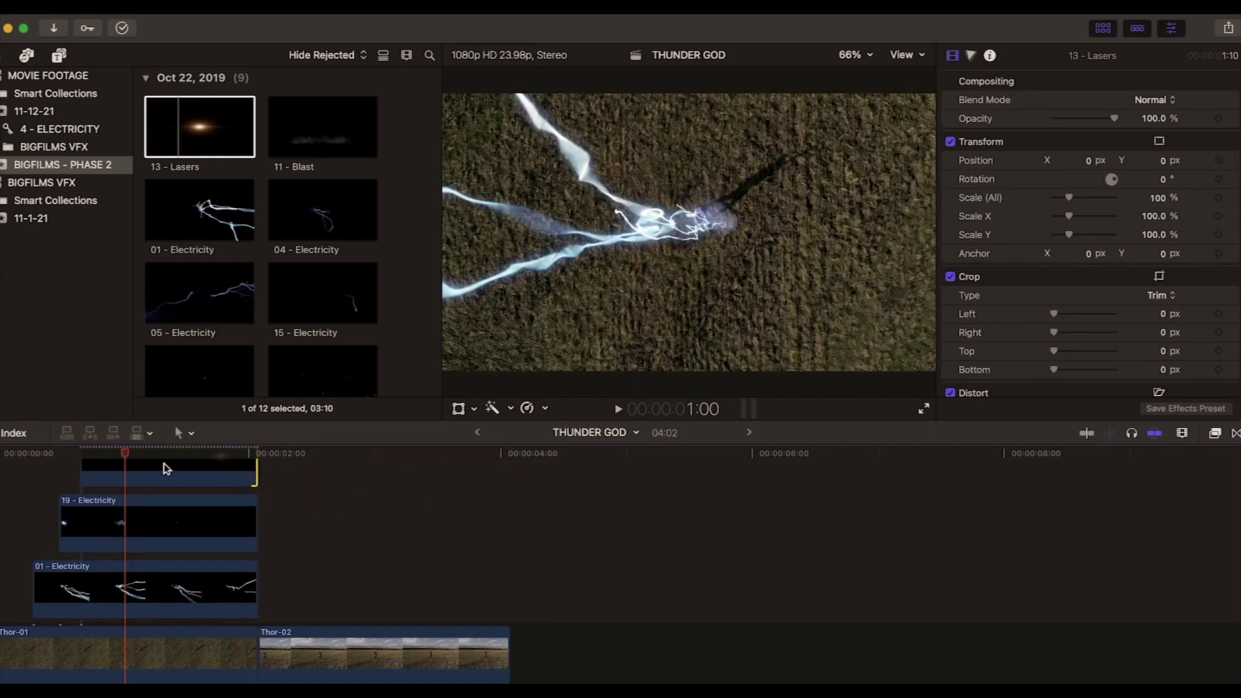
# - Retrim both ends of the 13 - Lasers clip so it lasts 1:10 and ends with Thor-01
pyautogui.moveTo(126, 458)
pyautogui.mouseDown()
pyautogui.moveTo(177, 455)
pyautogui.moveTo(148, 455)
pyautogui.mouseUp()
pyautogui.moveTo(256, 476); pyautogui.dragTo(445, 477)
pyautogui.moveTo(83, 473)
pyautogui.mouseDown()
pyautogui.moveTo(228, 481)
pyautogui.moveTo(101, 483)
pyautogui.mouseUp()
pyautogui.moveTo(26, 479); pyautogui.dragTo(81, 478)
pyautogui.moveTo(144, 455); pyautogui.dragTo(194, 453)
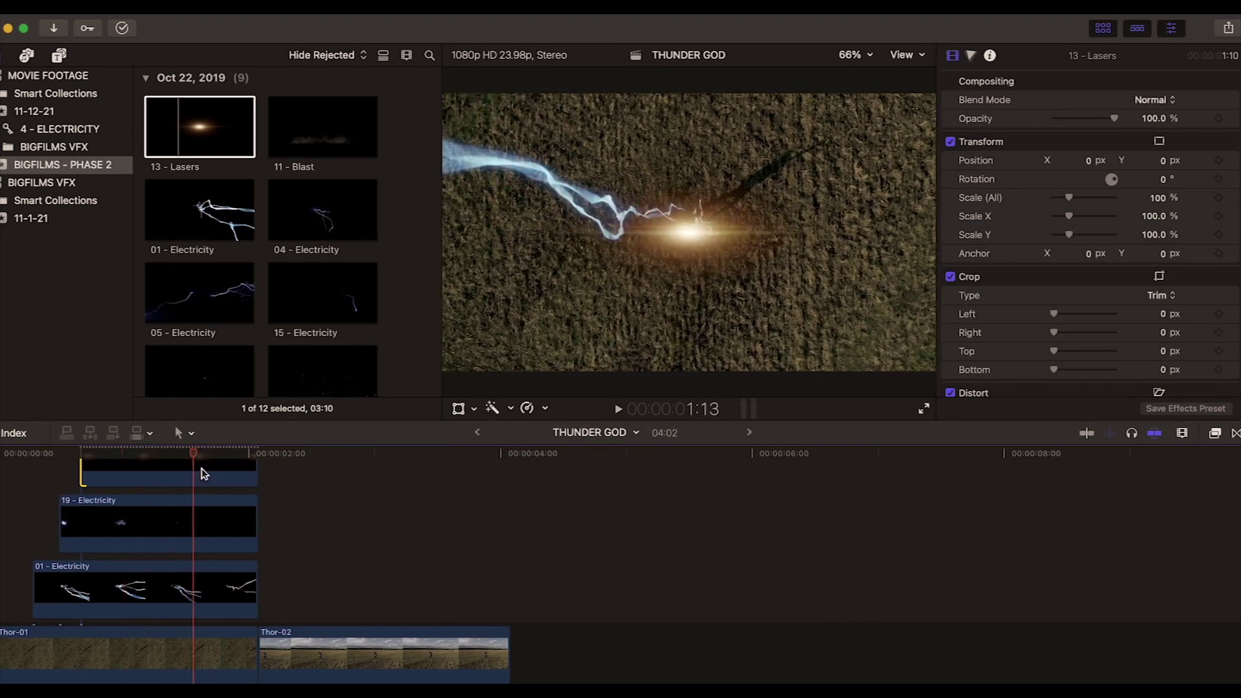
# - Scale 13 - Lasers to about 68.91% and position it over the man at X about 49.8 px, Y about 41.0 px
pyautogui.click(204, 479)
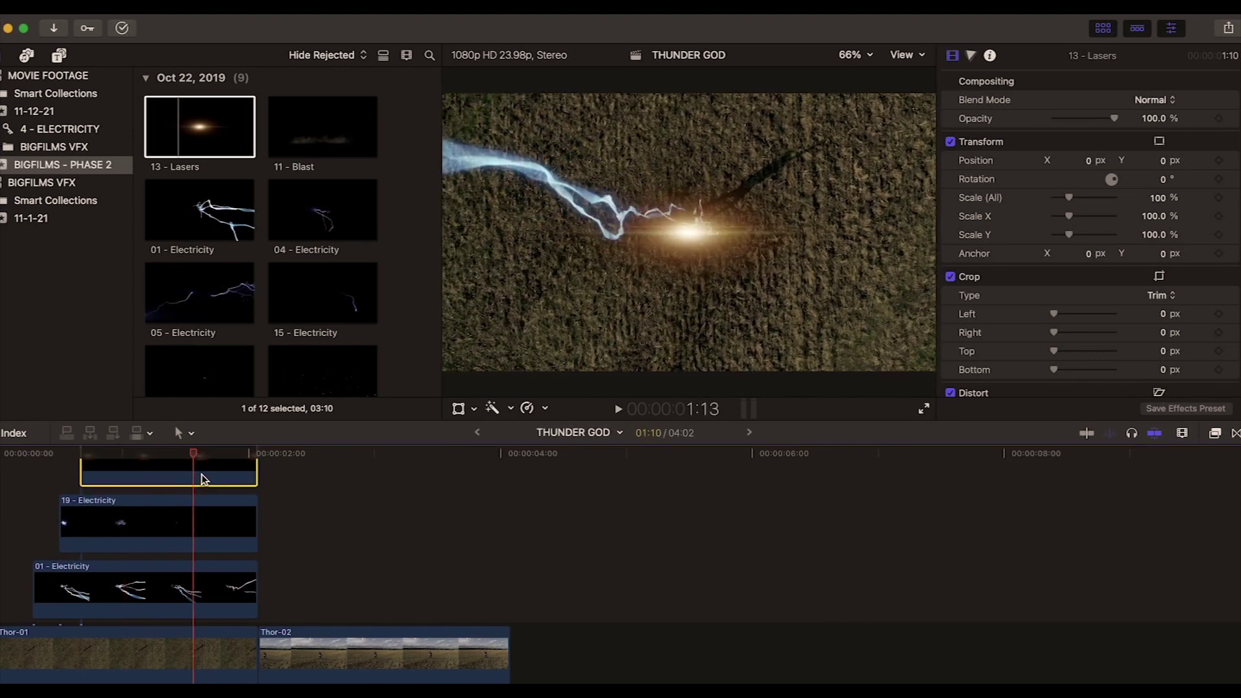
pyautogui.click(459, 408)
pyautogui.moveTo(702, 309); pyautogui.dragTo(713, 298)
pyautogui.moveTo(453, 361); pyautogui.dragTo(520, 323)
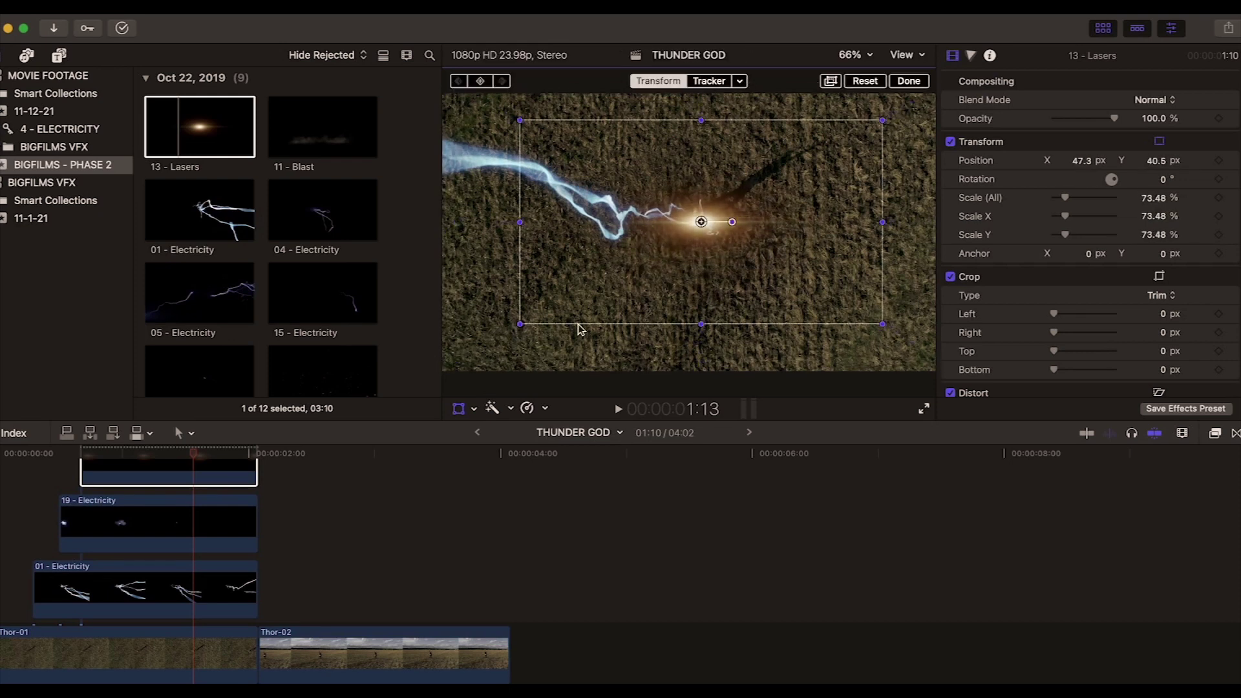
pyautogui.moveTo(597, 308); pyautogui.dragTo(599, 306)
pyautogui.moveTo(521, 325); pyautogui.dragTo(536, 318)
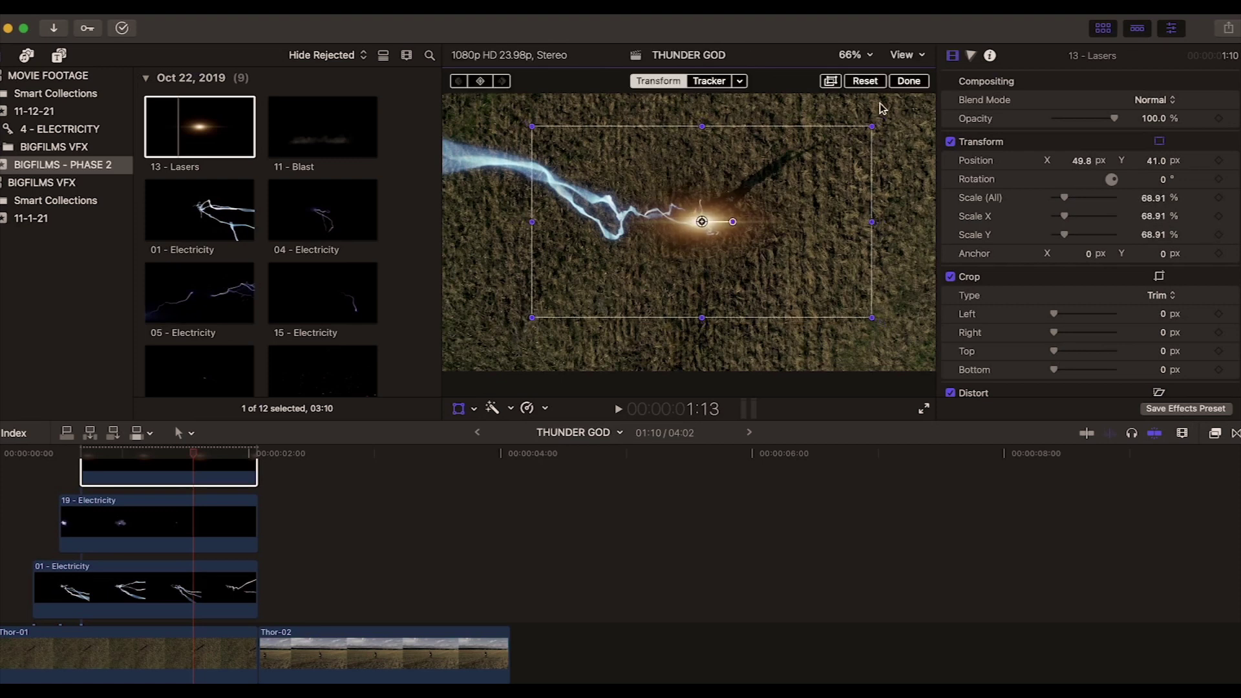
pyautogui.click(909, 81)
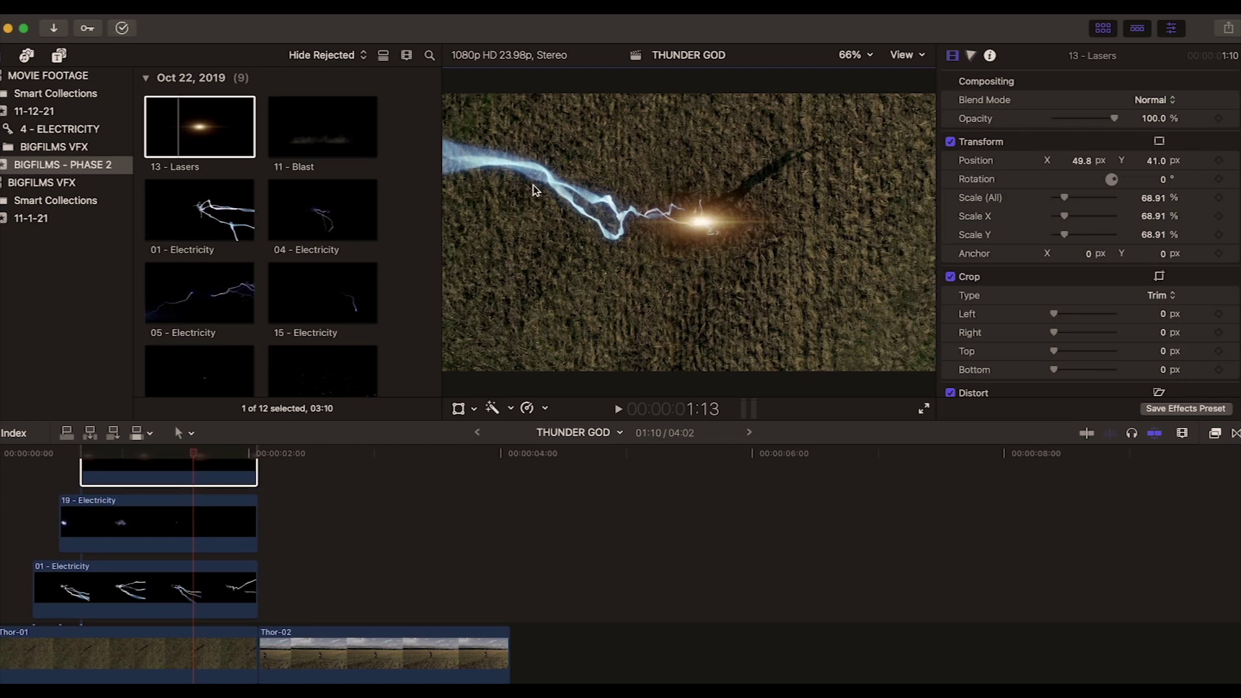
# - Set the blend mode of 13 - Lasers to Screen and review the blended glow at an earlier frame
pyautogui.click(1147, 104)
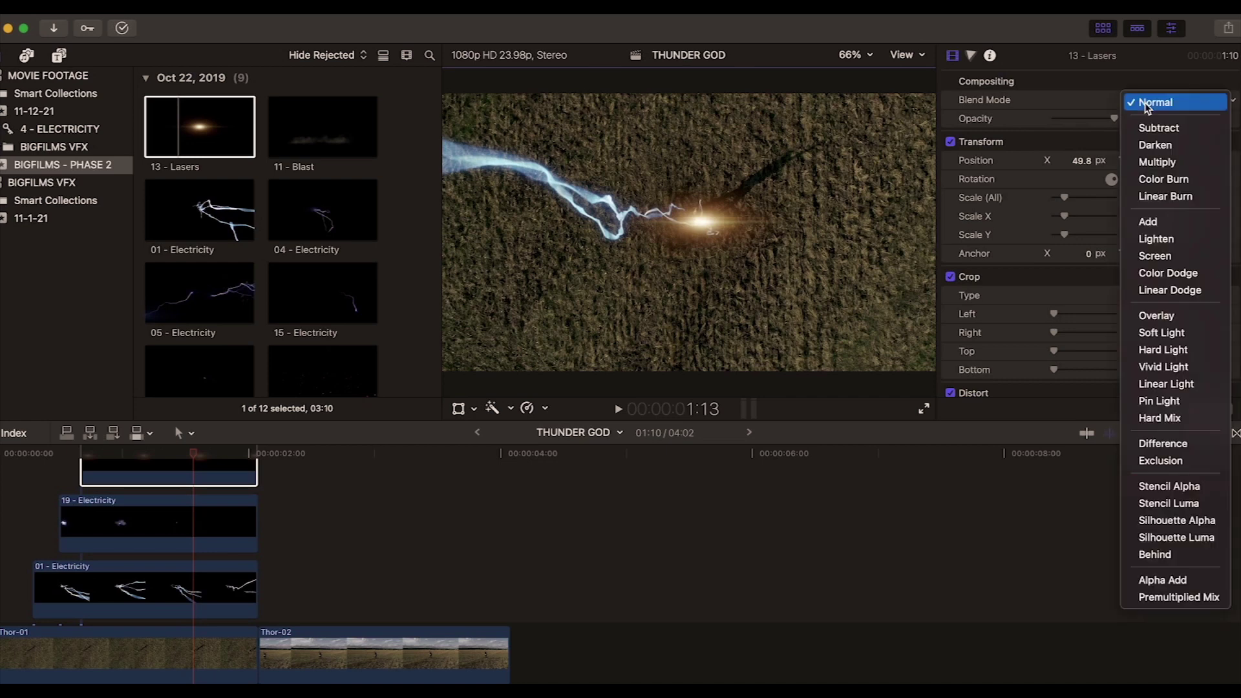
pyautogui.click(1153, 256)
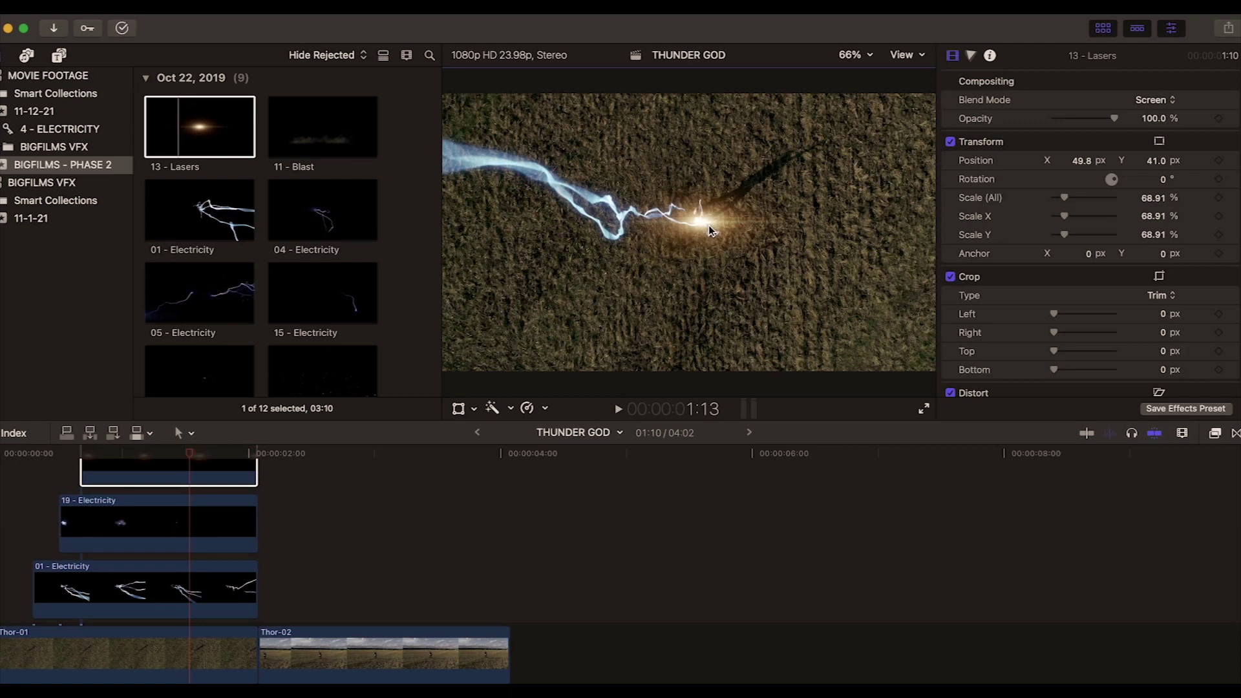
pyautogui.scroll(3, 416, 476)
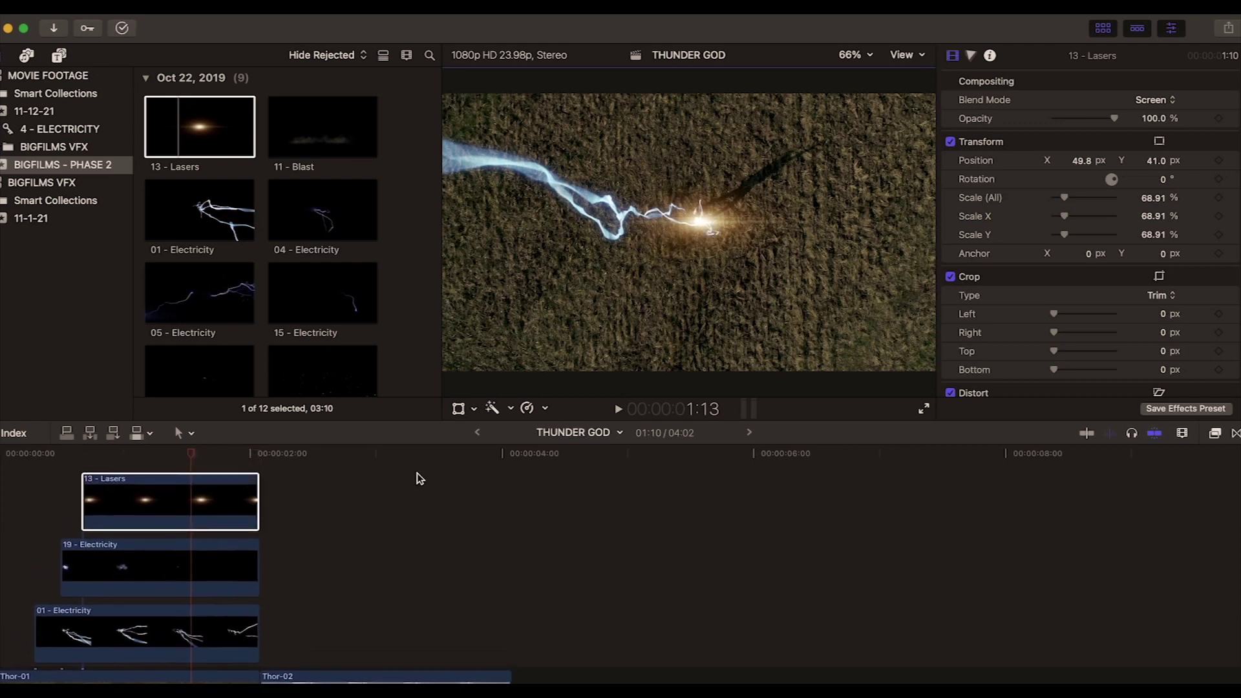
pyautogui.moveTo(186, 454); pyautogui.dragTo(149, 459)
pyautogui.scroll(-2, 192, 541)
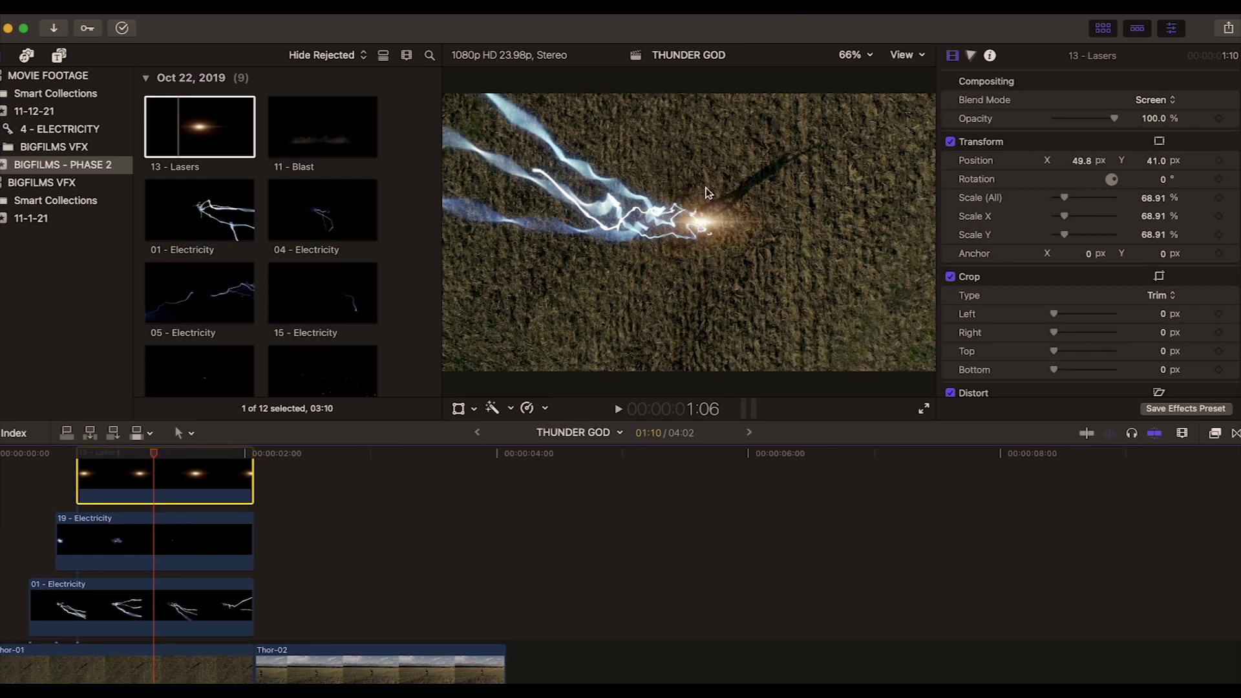
# - Connect the 15 - Electricity clip above Thor-02, starting at 2:02
pyautogui.moveTo(157, 457); pyautogui.dragTo(255, 471)
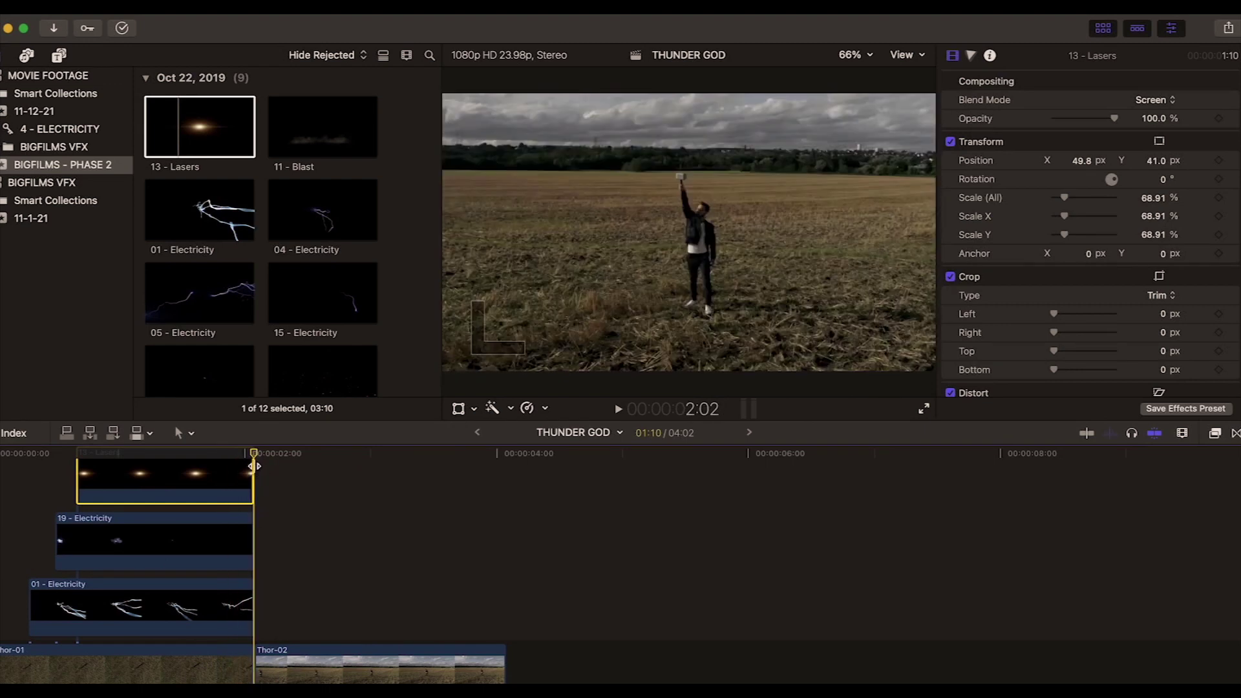
pyautogui.click(303, 319)
pyautogui.moveTo(301, 318); pyautogui.dragTo(262, 607)
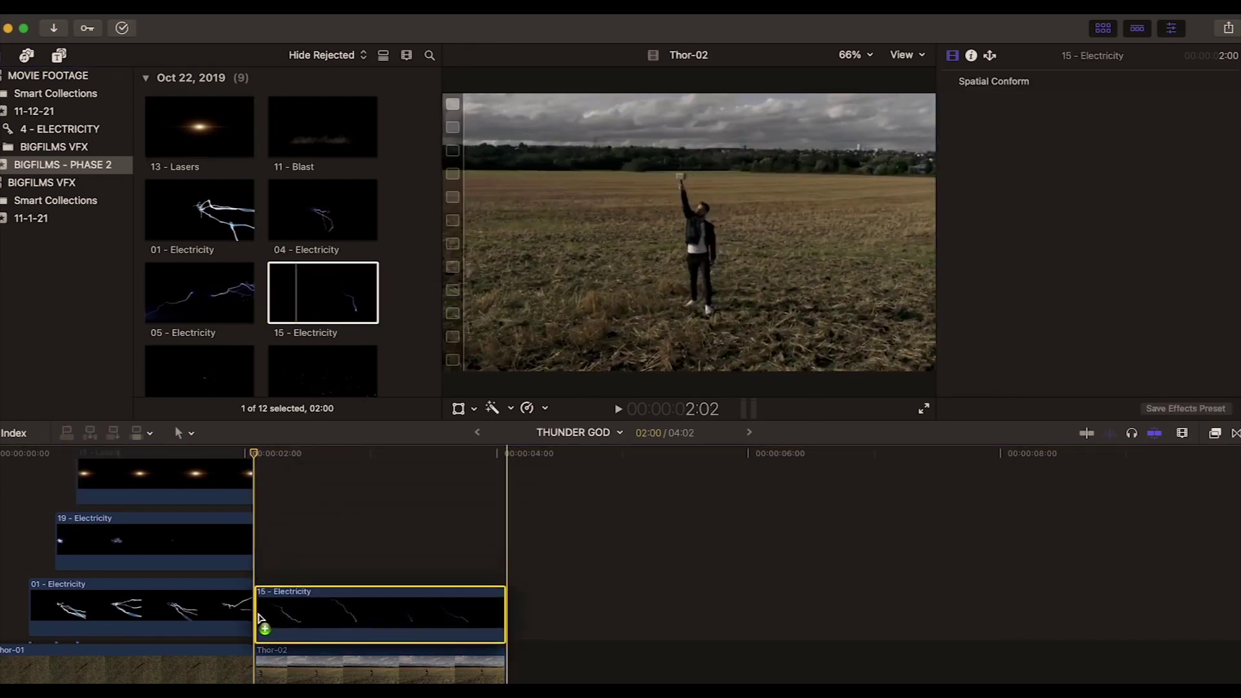
# - Rotate 15 - Electricity to about -61.6° and position it at X about -45.1 px, Y about 895.6 px so the bolt meets the raised hand
pyautogui.moveTo(265, 455); pyautogui.dragTo(290, 456)
pyautogui.click(458, 409)
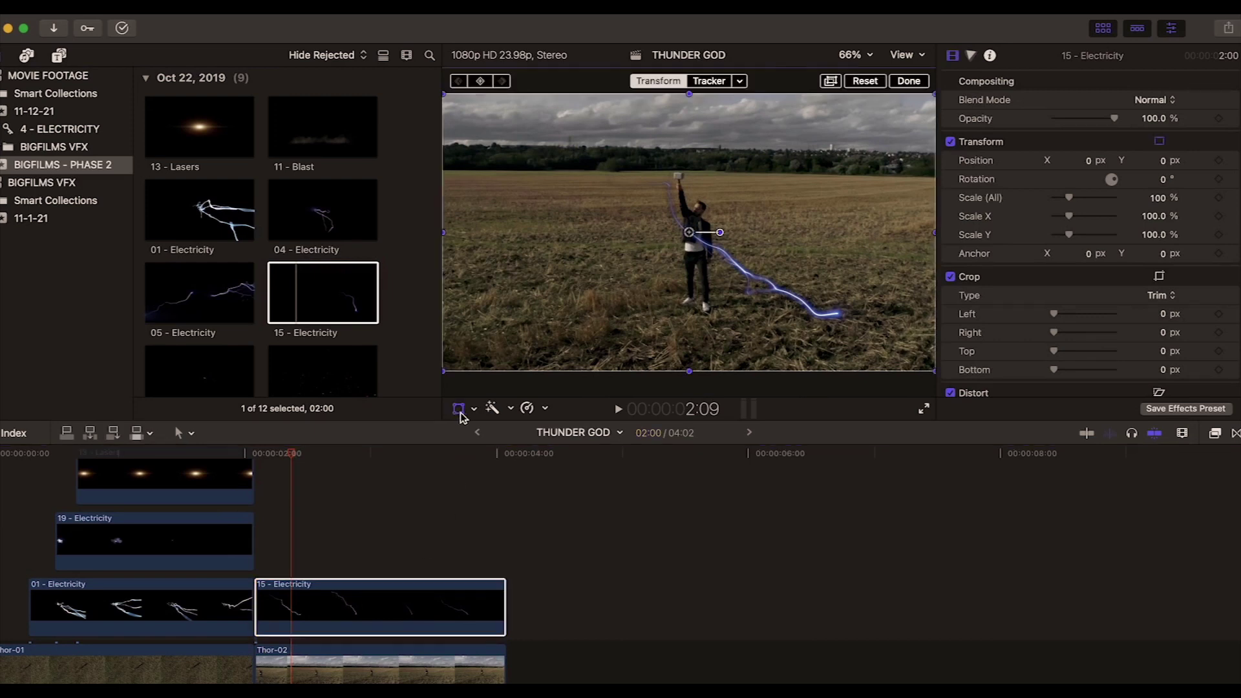
pyautogui.moveTo(697, 252); pyautogui.dragTo(654, 220)
pyautogui.moveTo(658, 349); pyautogui.dragTo(646, 161)
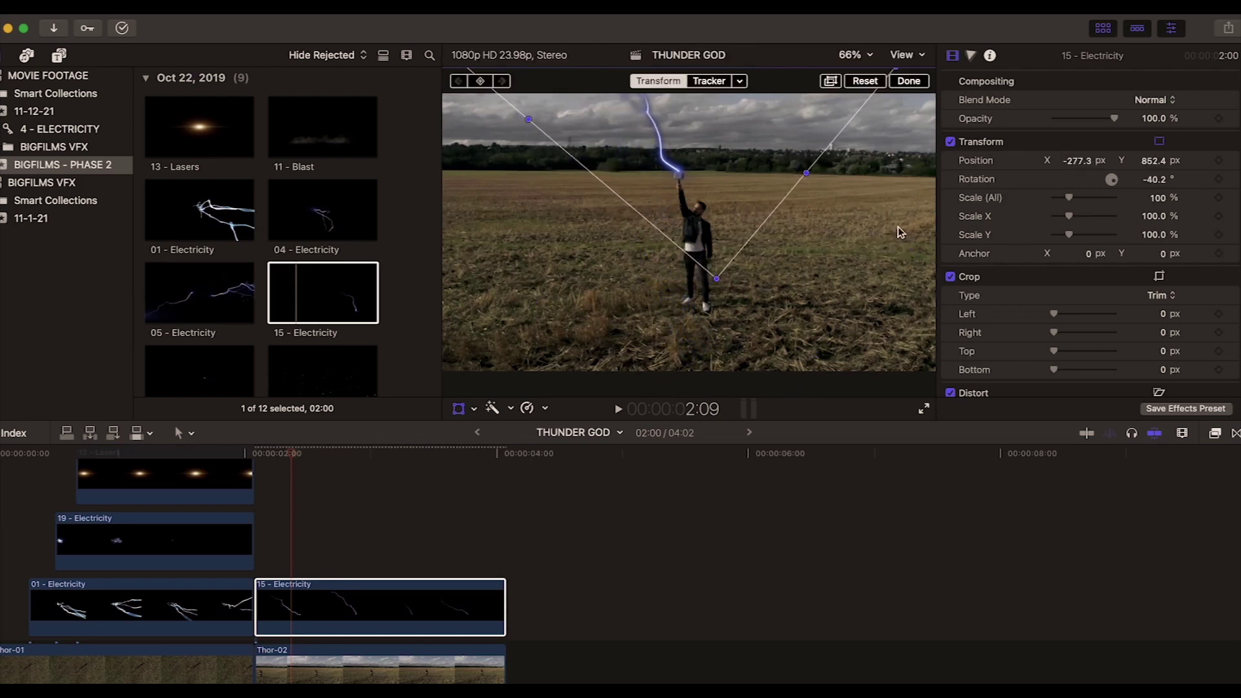
pyautogui.moveTo(1118, 186); pyautogui.dragTo(1118, 186)
pyautogui.moveTo(701, 208); pyautogui.dragTo(703, 204)
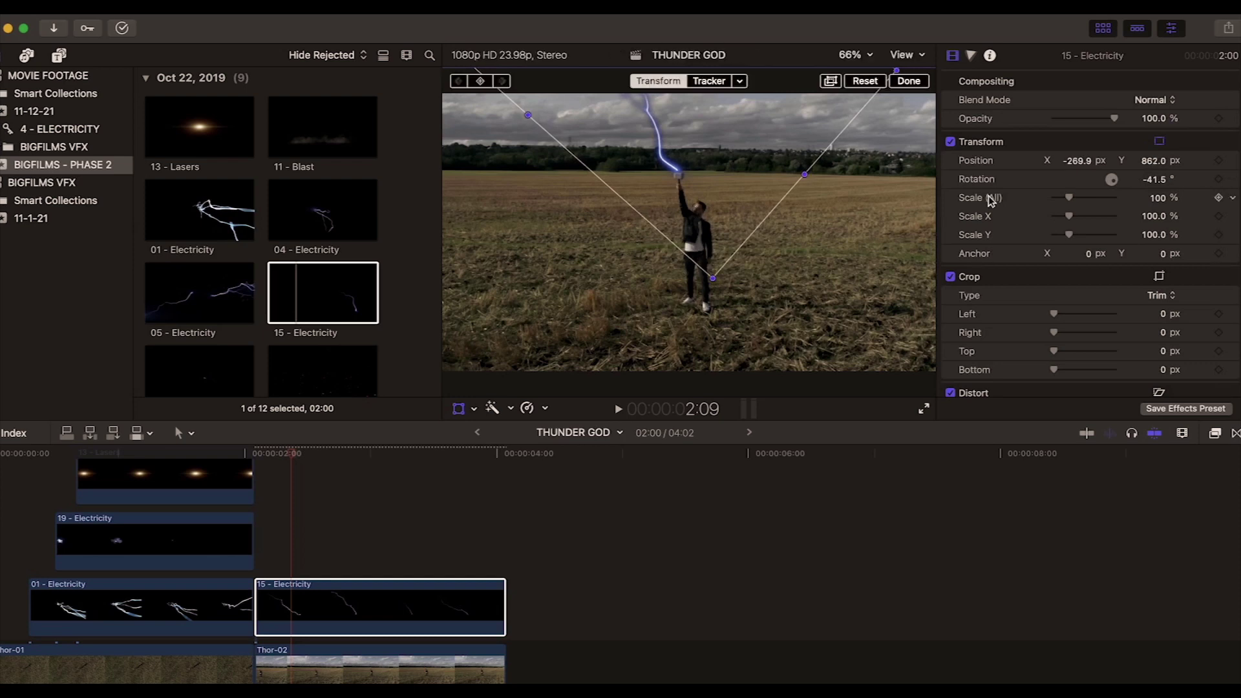
pyautogui.moveTo(1113, 187); pyautogui.dragTo(1112, 184)
pyautogui.moveTo(664, 220); pyautogui.dragTo(703, 213)
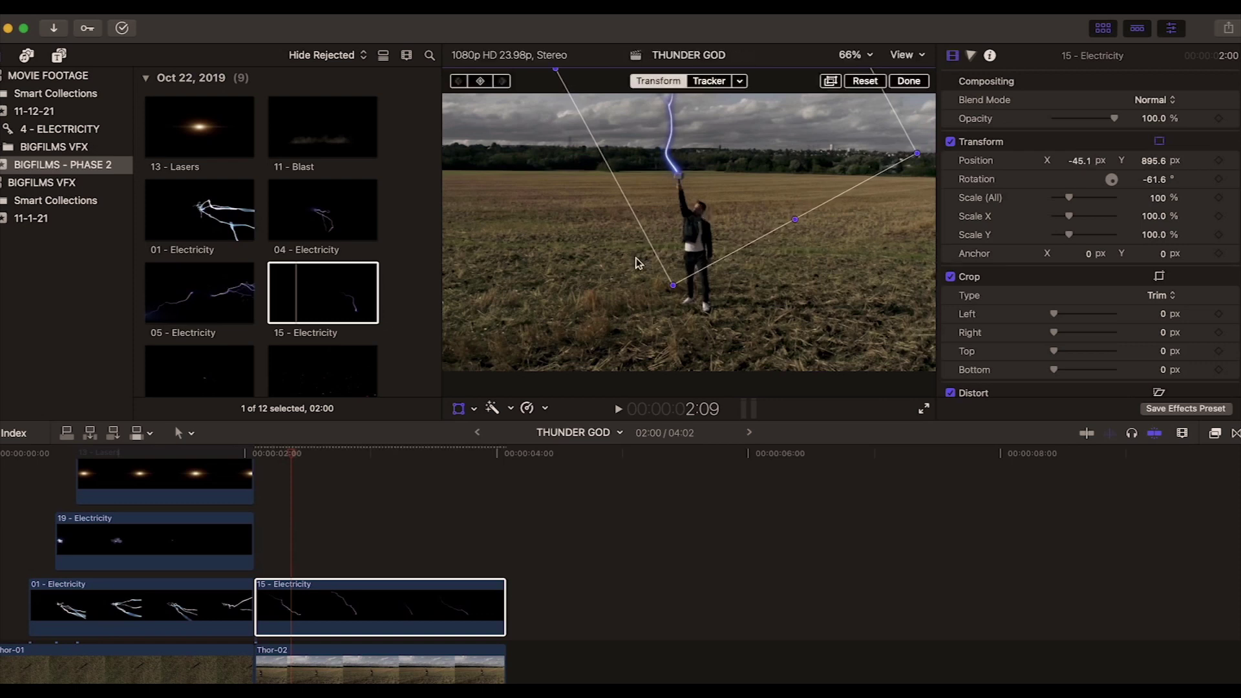
# - Add transform keyframes to 15 - Electricity at 2:02 with its position at X about -48.4 px, Y about 897.5 px
pyautogui.moveTo(290, 452); pyautogui.dragTo(336, 457)
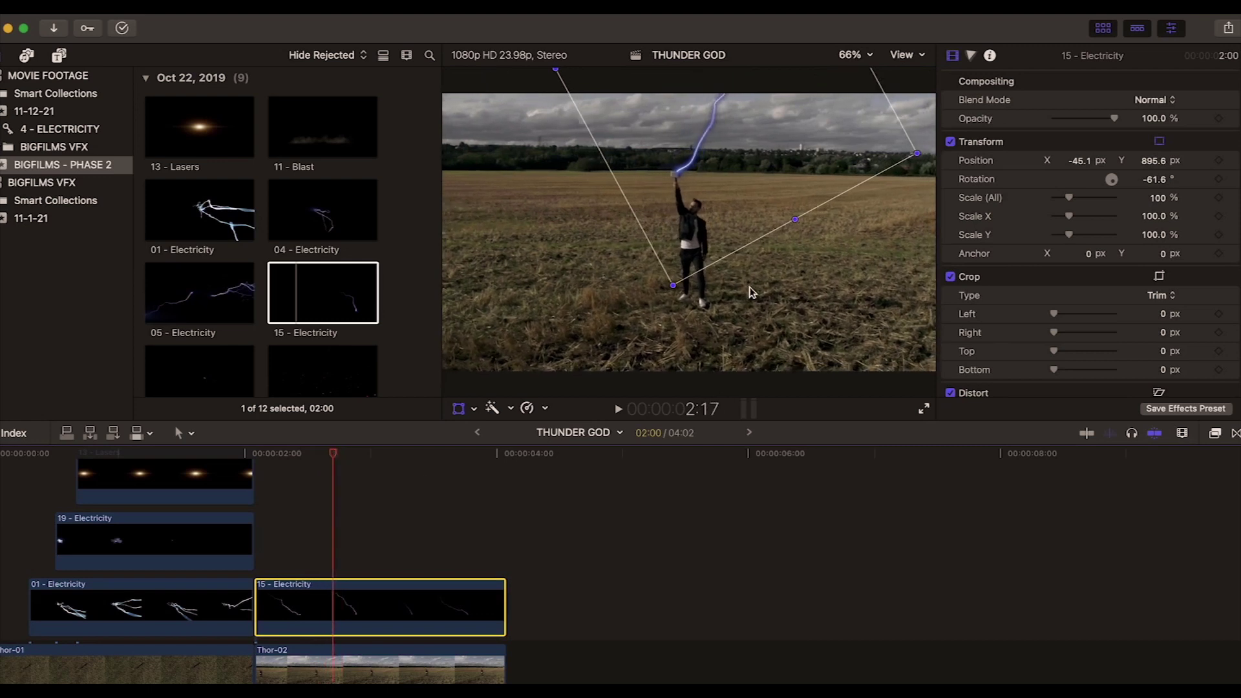
pyautogui.moveTo(334, 459); pyautogui.dragTo(255, 486)
pyautogui.click(458, 408)
pyautogui.click(480, 81)
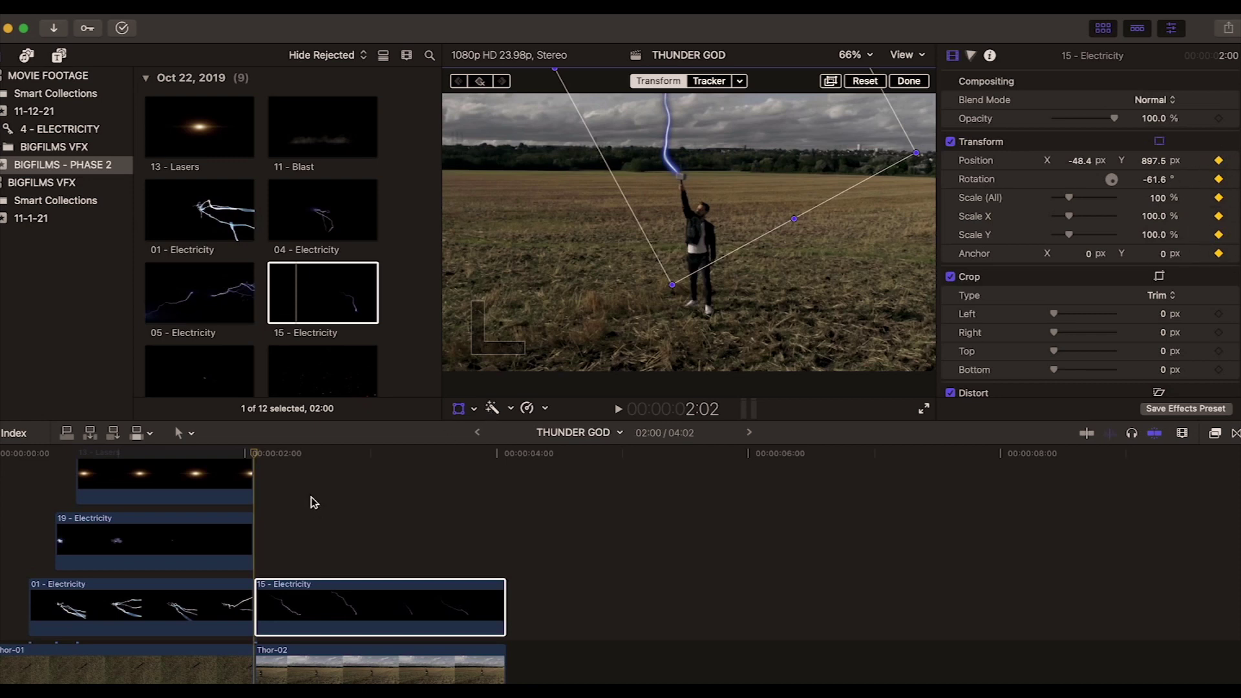
# - Keyframe 15 - Electricity's position to follow the hand through Thor-02, ending at 4:00 with X about -119.5 px, Y about 916.8 px
pyautogui.scroll(2, 310, 503)
pyautogui.moveTo(255, 455); pyautogui.dragTo(391, 457)
pyautogui.moveTo(687, 195); pyautogui.dragTo(681, 189)
pyautogui.moveTo(387, 456); pyautogui.dragTo(444, 456)
pyautogui.moveTo(677, 234); pyautogui.dragTo(667, 227)
pyautogui.moveTo(448, 451); pyautogui.dragTo(496, 451)
pyautogui.moveTo(671, 232); pyautogui.dragTo(667, 232)
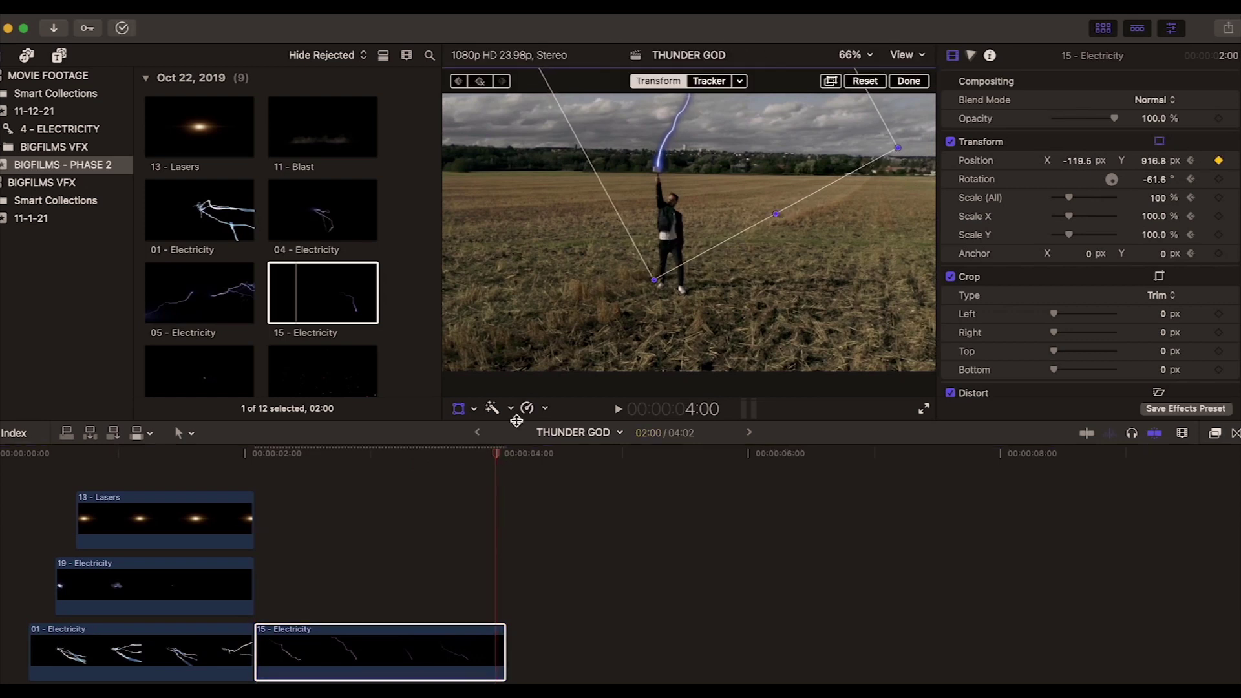
# - Refine 15 - Electricity's position keyframes in the clip's first half, setting X about -42.6 px, Y about 894.3 px at 2:05
pyautogui.click(499, 455)
pyautogui.moveTo(496, 452); pyautogui.dragTo(342, 451)
pyautogui.moveTo(709, 209); pyautogui.dragTo(712, 211)
pyautogui.moveTo(342, 456); pyautogui.dragTo(270, 452)
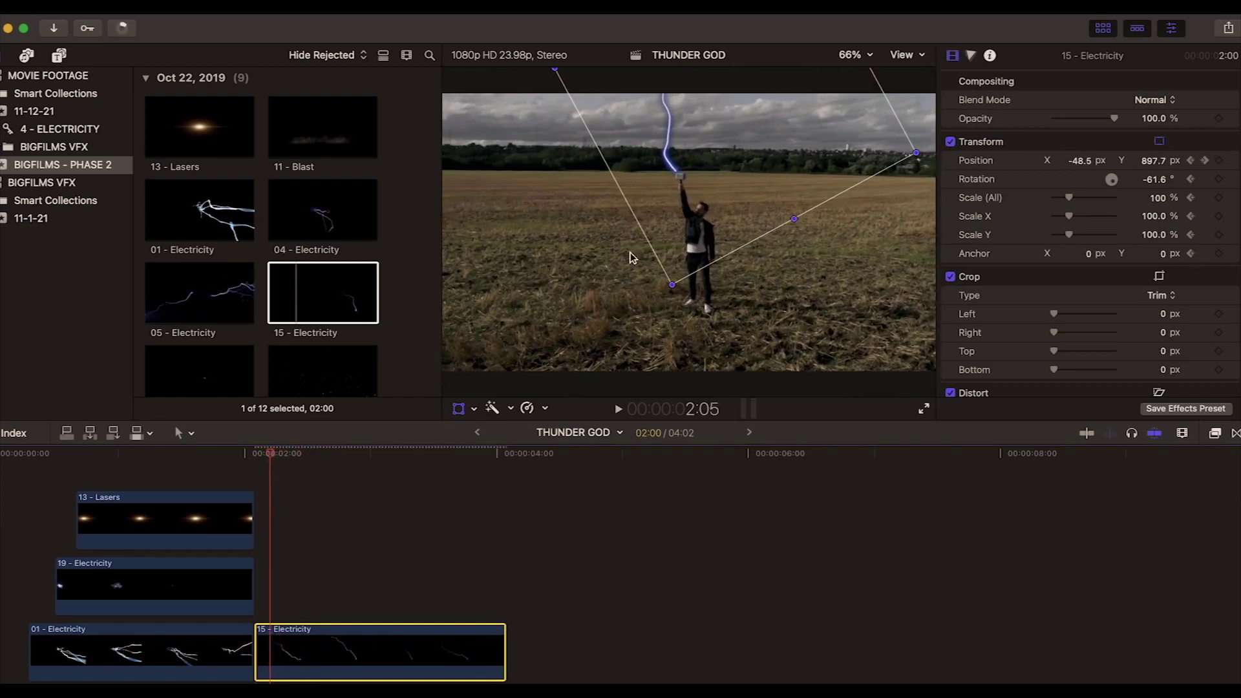
pyautogui.moveTo(667, 239); pyautogui.dragTo(672, 243)
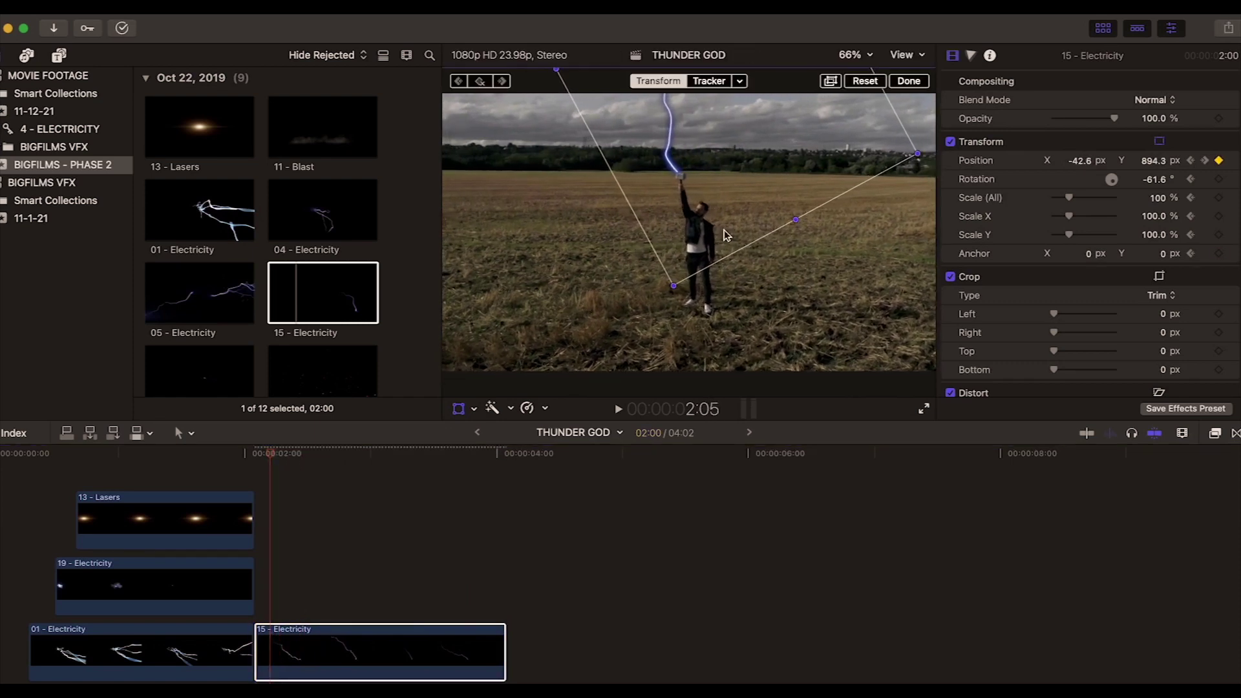
pyautogui.click(908, 81)
# - Set 15 - Electricity's blend mode to Screen and review the bolt around 2:09
pyautogui.moveTo(278, 457); pyautogui.dragTo(344, 490)
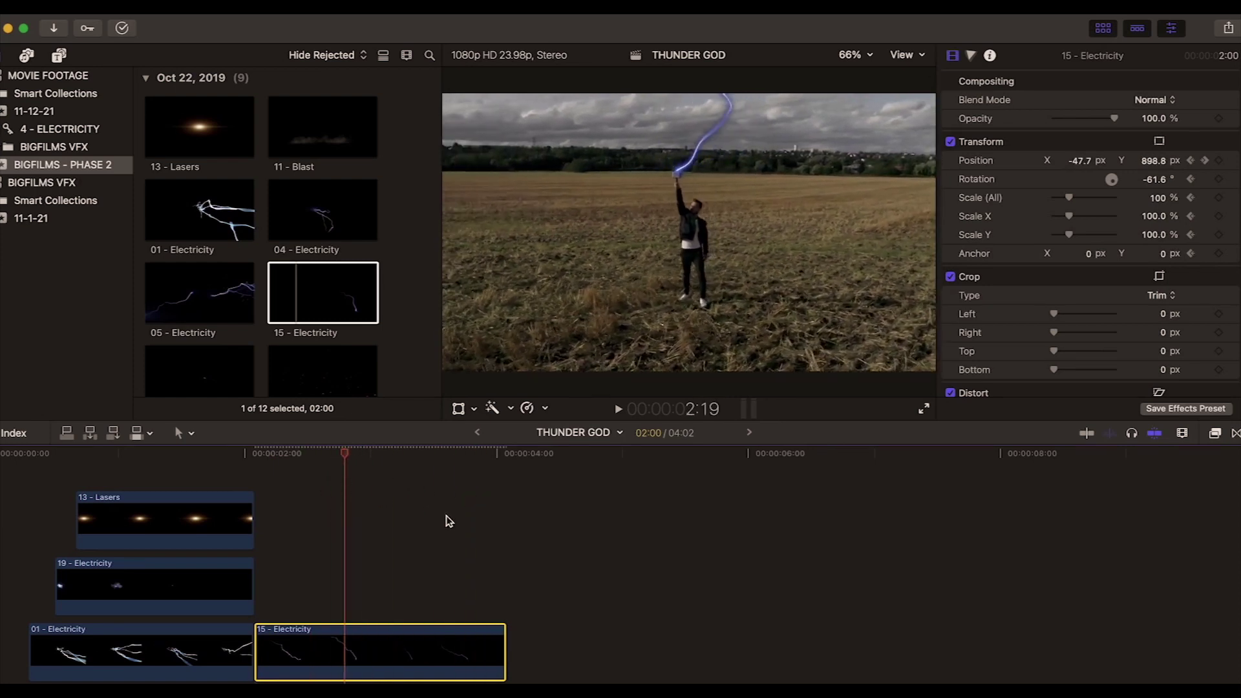
pyautogui.scroll(-3, 447, 521)
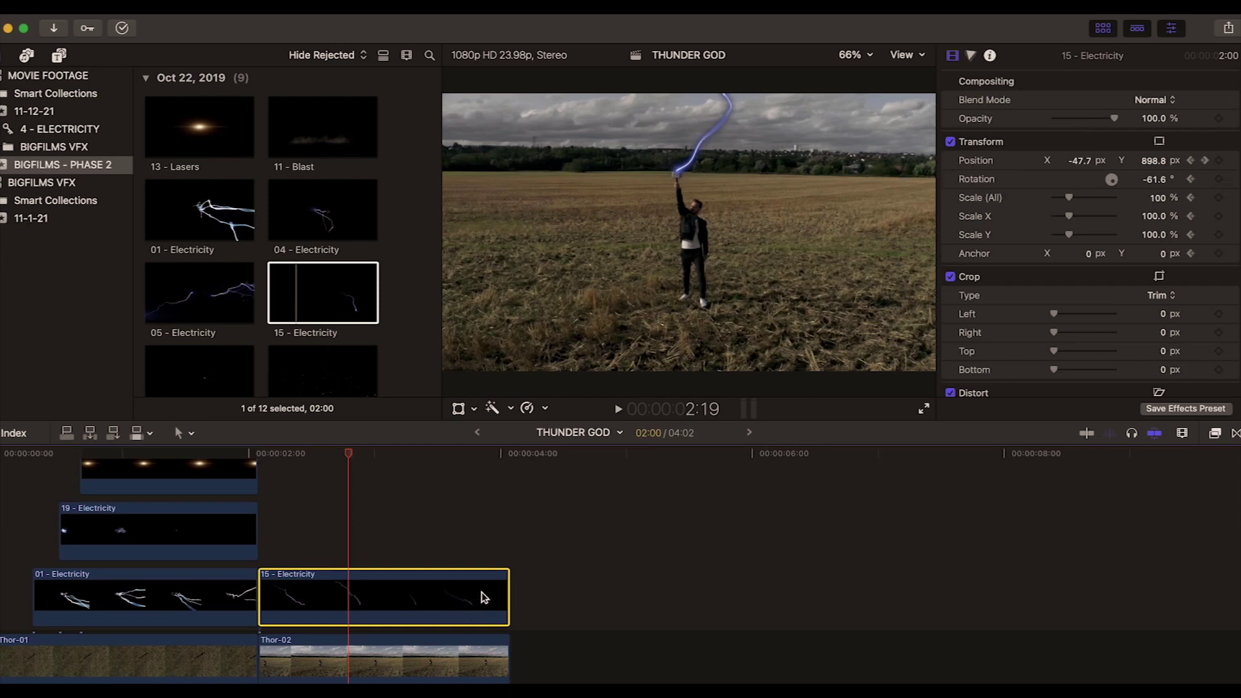
pyautogui.click(1142, 101)
pyautogui.click(1150, 256)
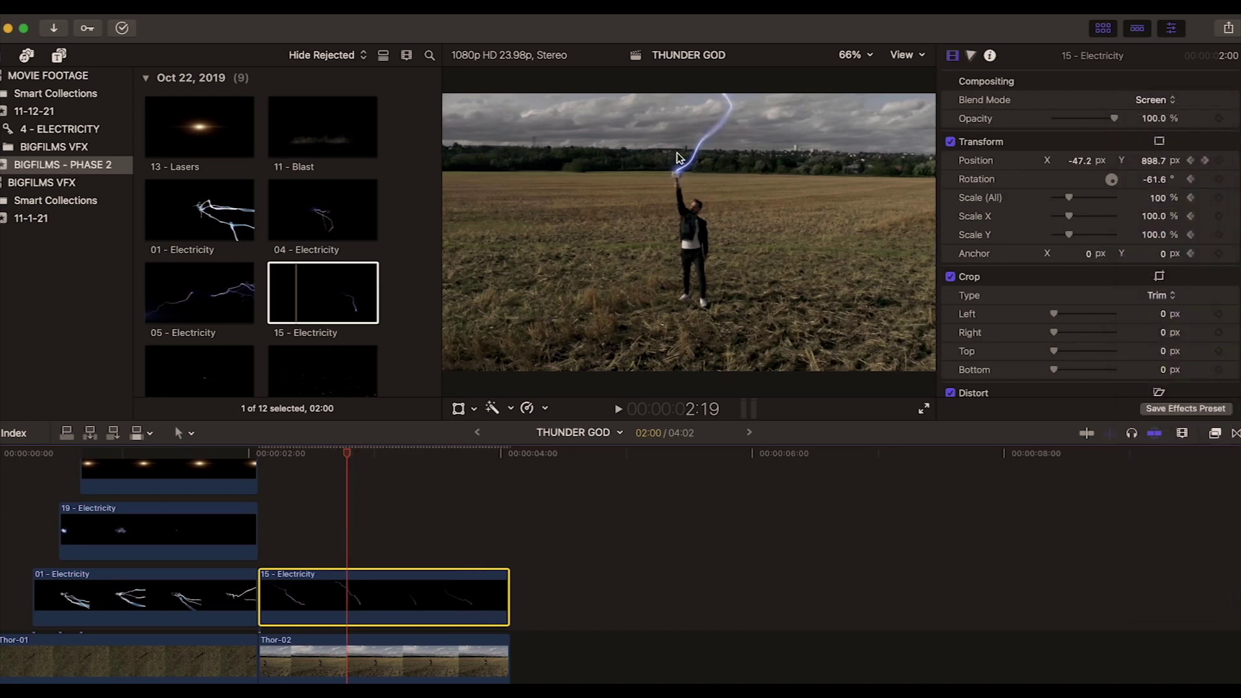
pyautogui.moveTo(349, 456); pyautogui.dragTo(302, 470)
# - Connect a second 19 - Electricity clip above 15 - Electricity and trim its end to the end of Thor-02
pyautogui.click(180, 373)
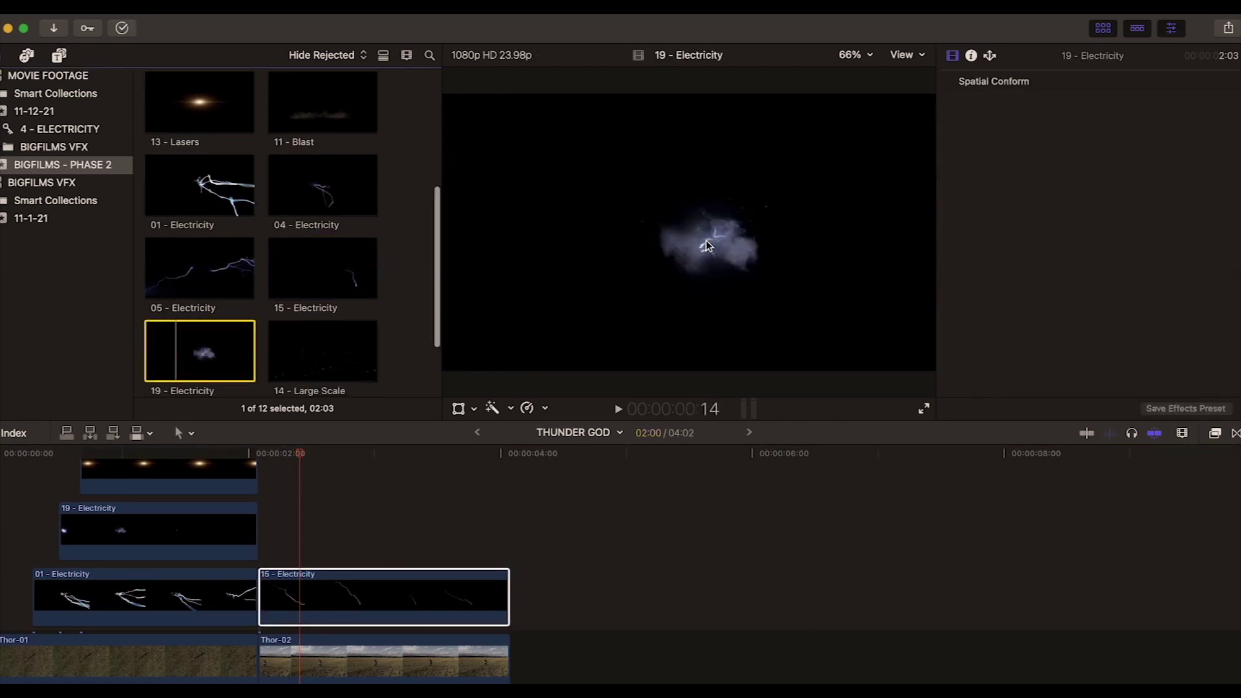
pyautogui.moveTo(166, 383); pyautogui.dragTo(298, 541)
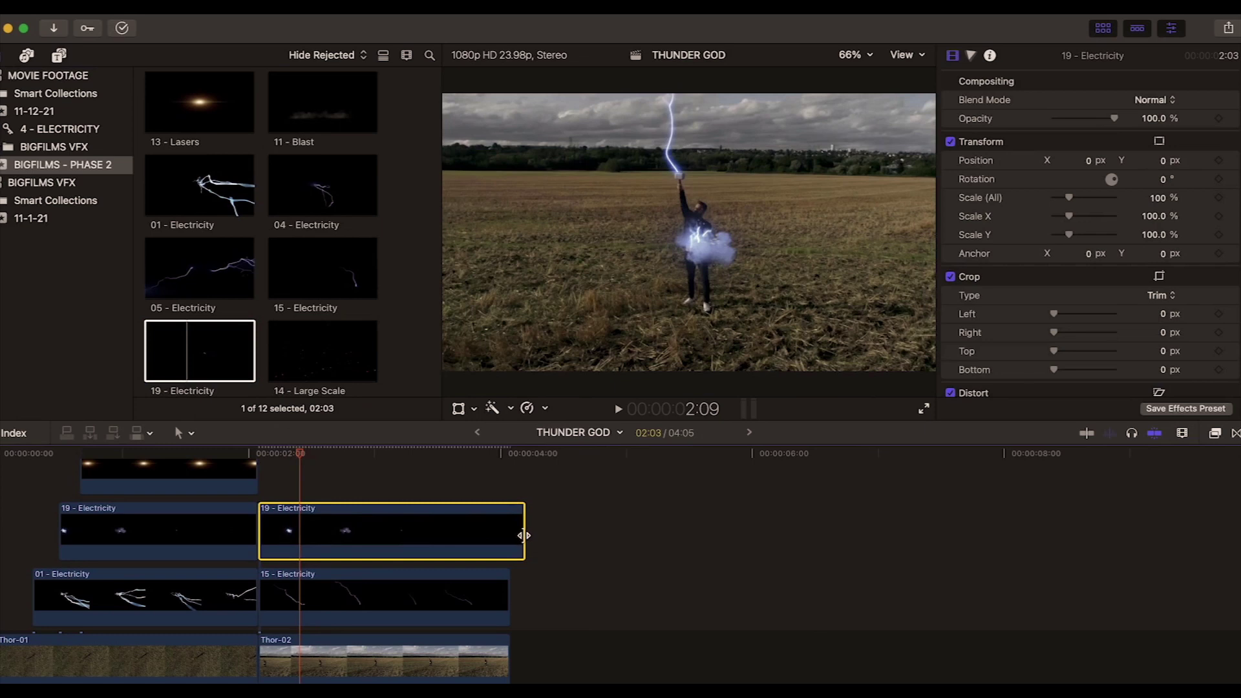
pyautogui.moveTo(523, 535); pyautogui.dragTo(509, 535)
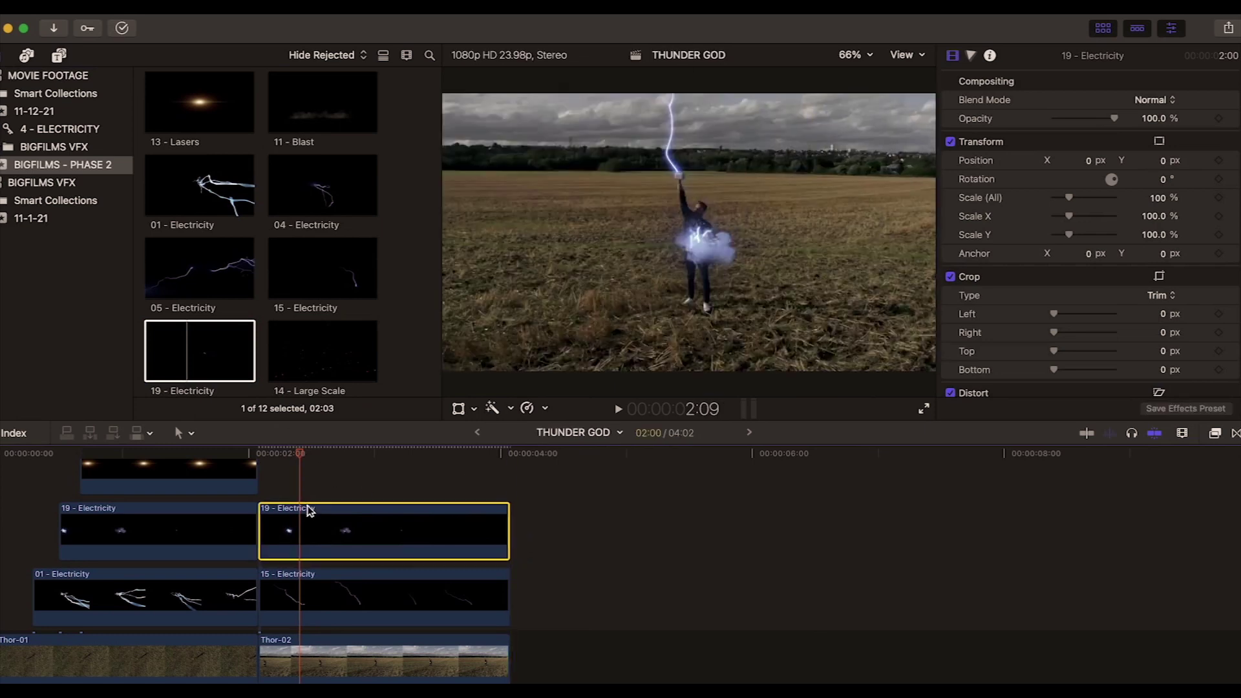
# - Scale the second 19 - Electricity to about 92.49% and position it over the raised hand at X about -115.4 px, Y about 259.4 px
pyautogui.moveTo(298, 454)
pyautogui.mouseDown()
pyautogui.moveTo(327, 451)
pyautogui.moveTo(311, 450)
pyautogui.mouseUp()
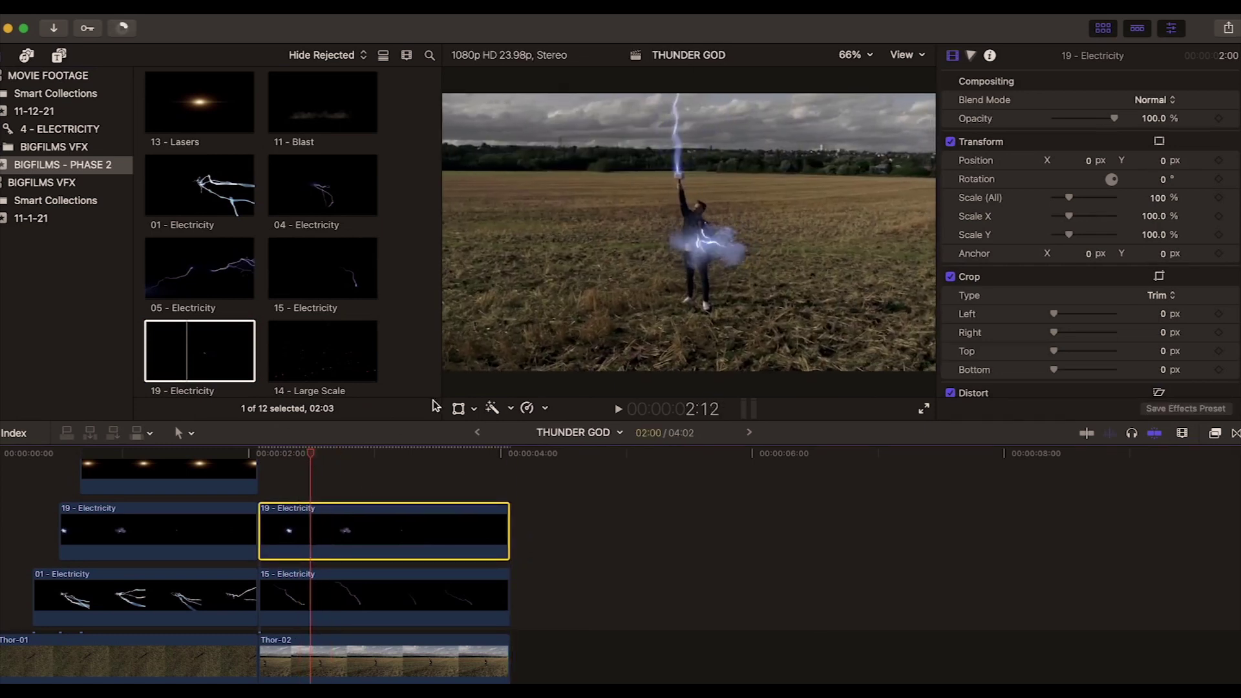
pyautogui.click(458, 409)
pyautogui.moveTo(679, 290); pyautogui.dragTo(651, 221)
pyautogui.moveTo(909, 302); pyautogui.dragTo(885, 291)
pyautogui.moveTo(662, 164); pyautogui.dragTo(663, 166)
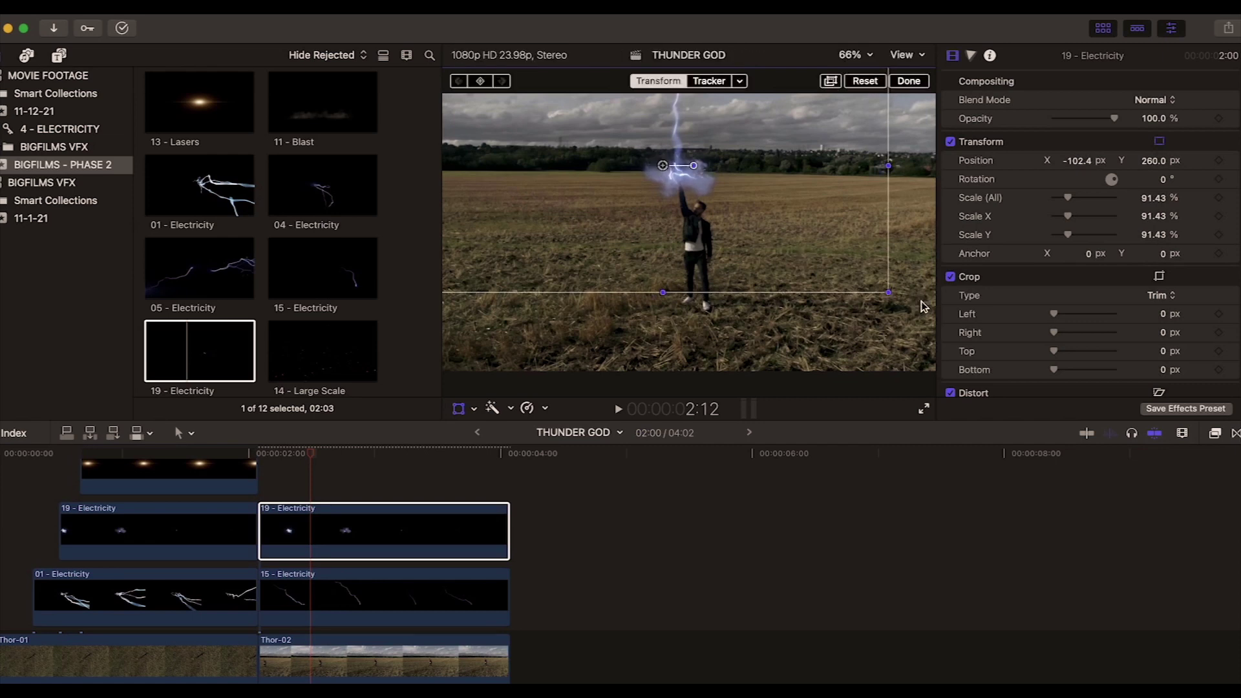
pyautogui.moveTo(891, 295); pyautogui.dragTo(857, 281)
pyautogui.moveTo(313, 454); pyautogui.dragTo(386, 456)
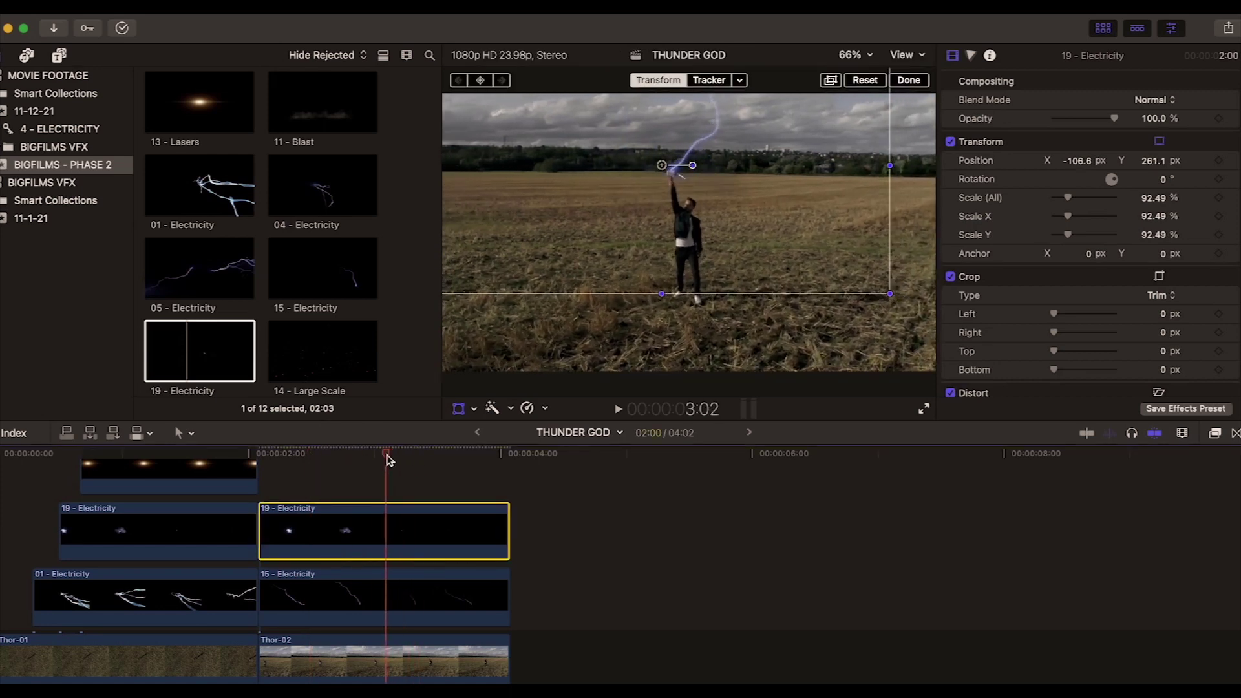
pyautogui.moveTo(683, 189); pyautogui.dragTo(678, 187)
# - Set the blend mode of the second 19 - Electricity clip to Screen
pyautogui.moveTo(388, 453); pyautogui.dragTo(296, 457)
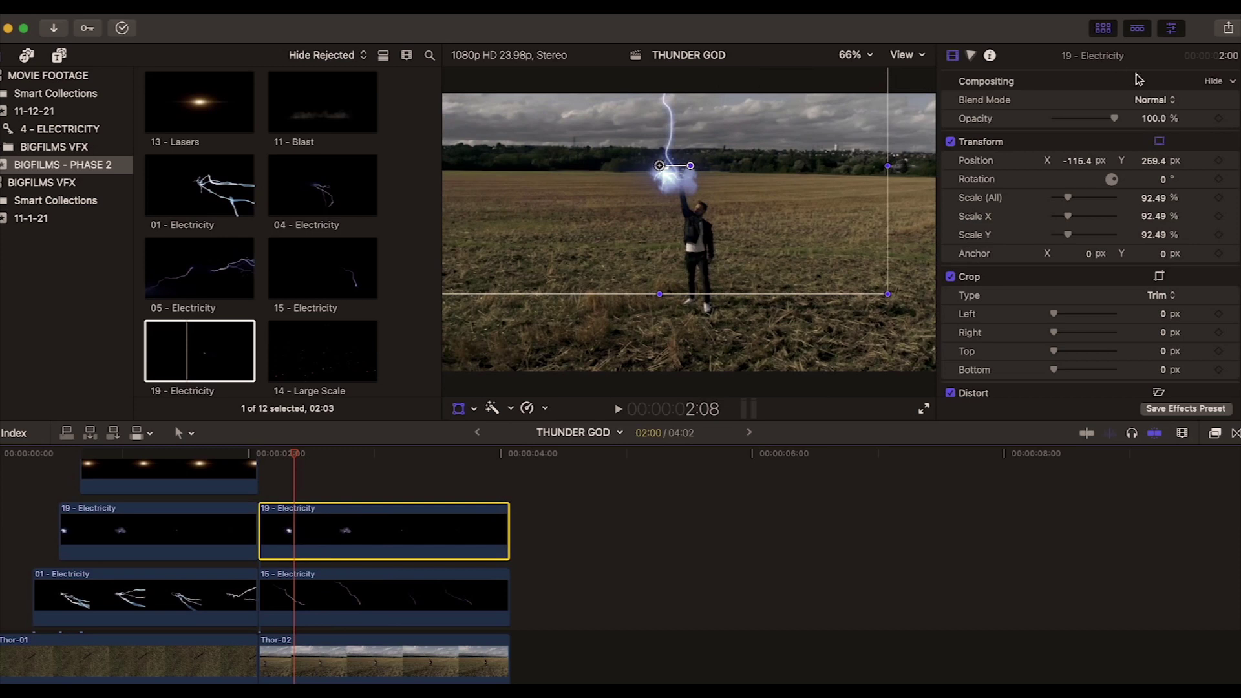
pyautogui.click(1155, 100)
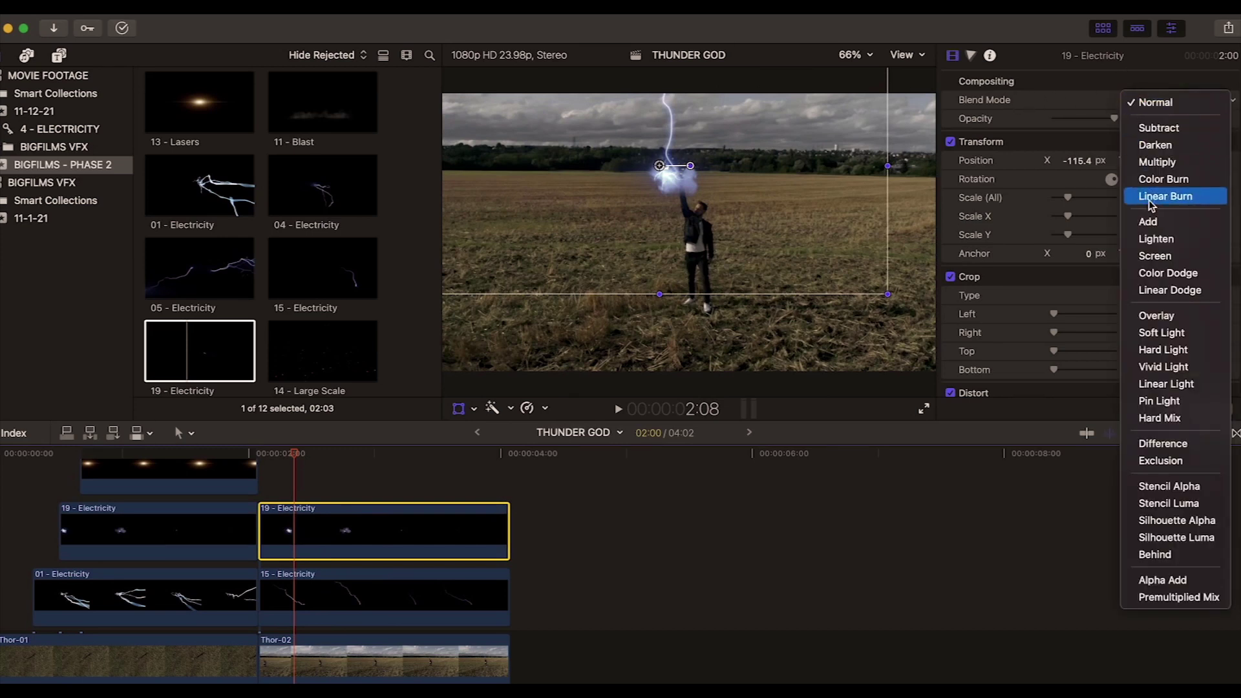
pyautogui.click(1154, 258)
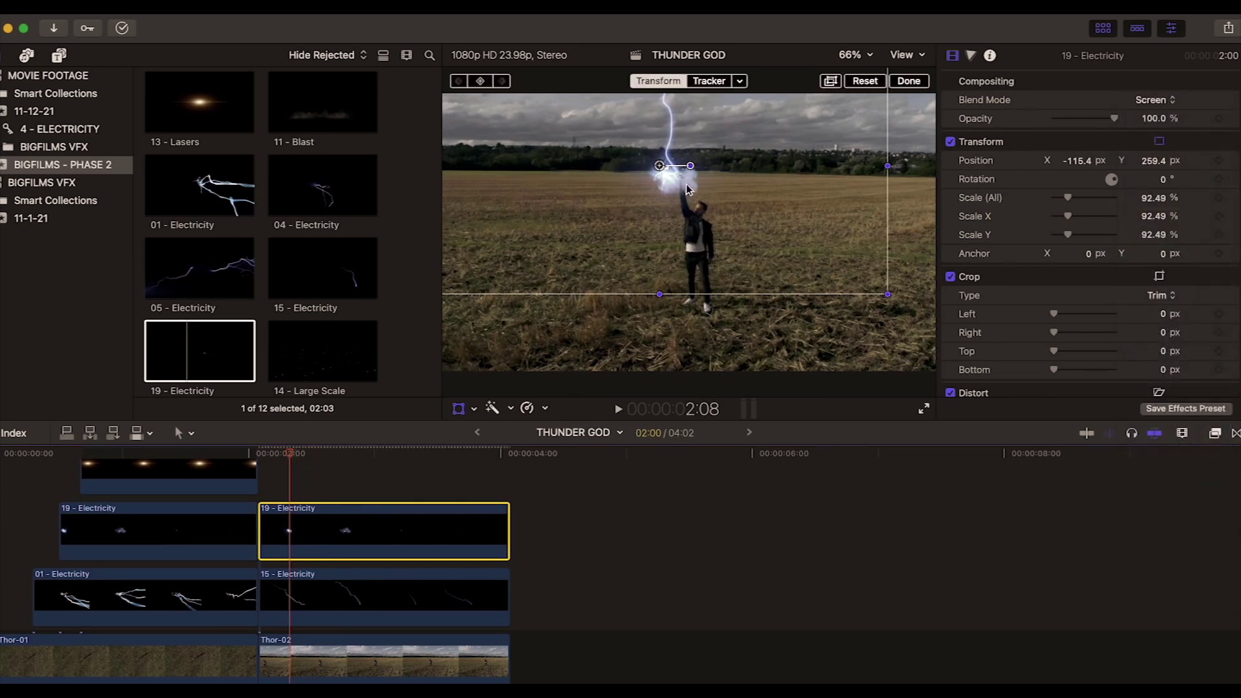
# - Fine-tune the second 19 - Electricity's position to X about -95.0 px, Y about 260.2 px at 2:13
pyautogui.moveTo(668, 187); pyautogui.dragTo(679, 187)
pyautogui.moveTo(291, 458); pyautogui.dragTo(320, 457)
pyautogui.moveTo(700, 166); pyautogui.dragTo(689, 182)
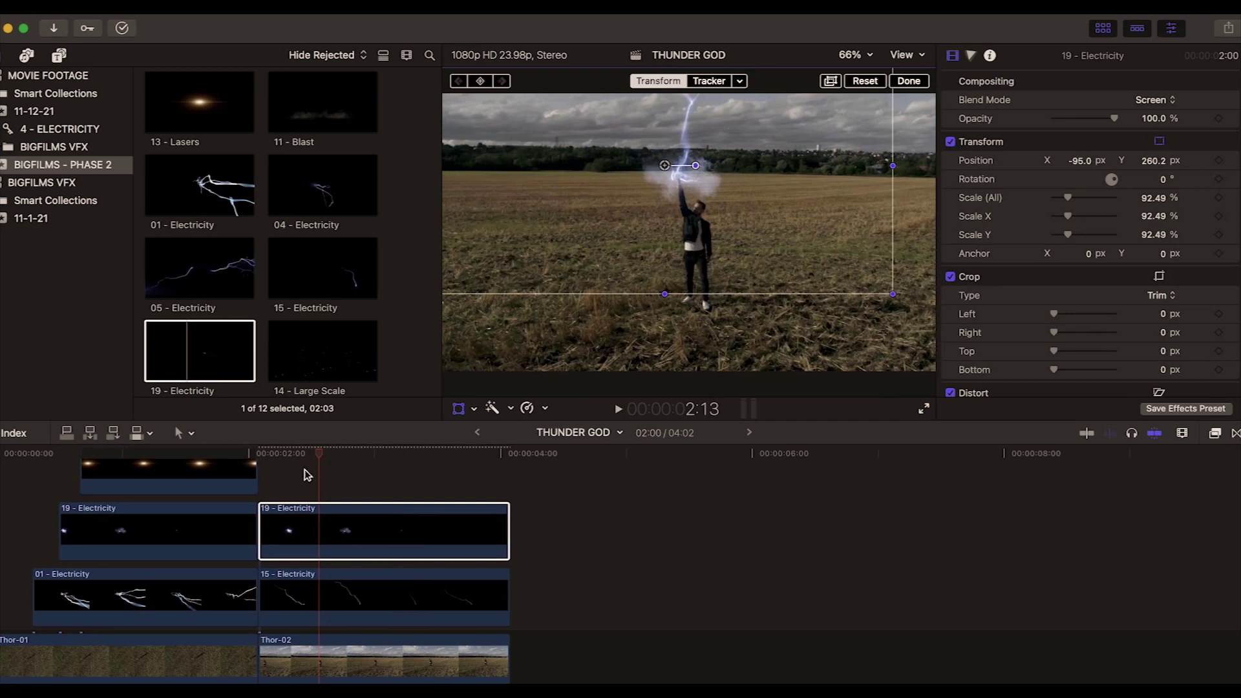
# - Add another 13 - Lasers clip above the second 19 - Electricity, with its end aligned to the end of Thor-02
pyautogui.moveTo(319, 457); pyautogui.dragTo(272, 467)
pyautogui.moveTo(217, 132); pyautogui.dragTo(640, 585)
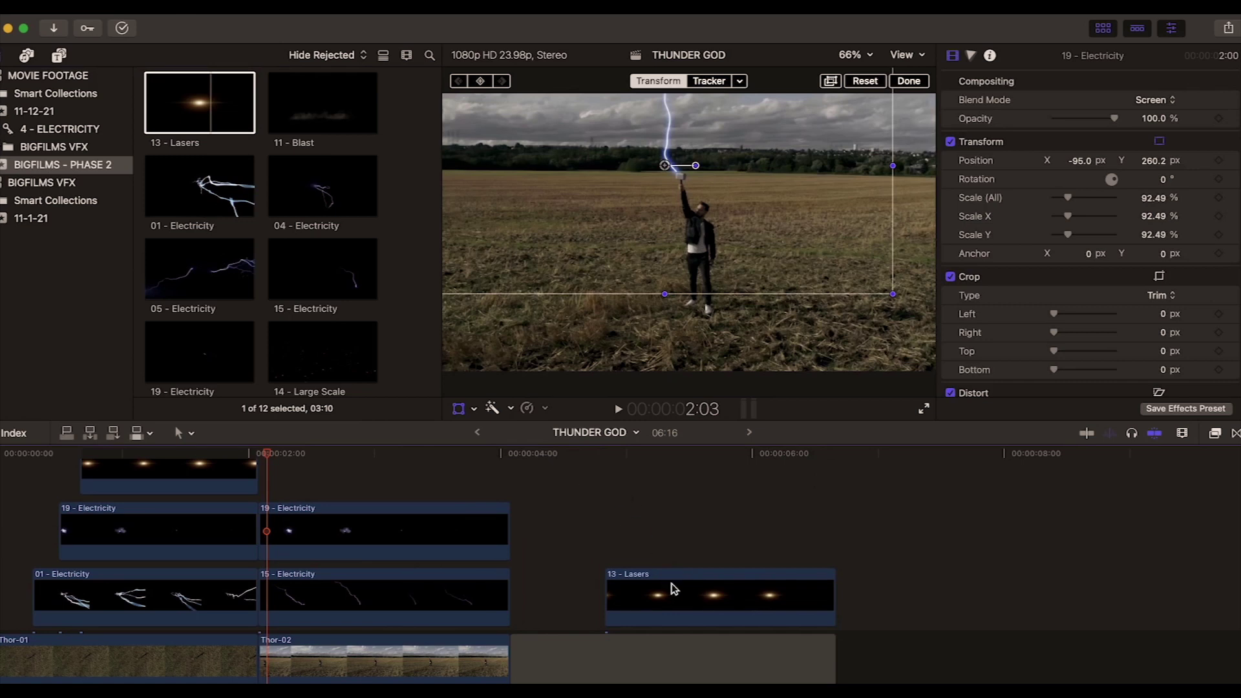
pyautogui.moveTo(672, 588); pyautogui.dragTo(358, 476)
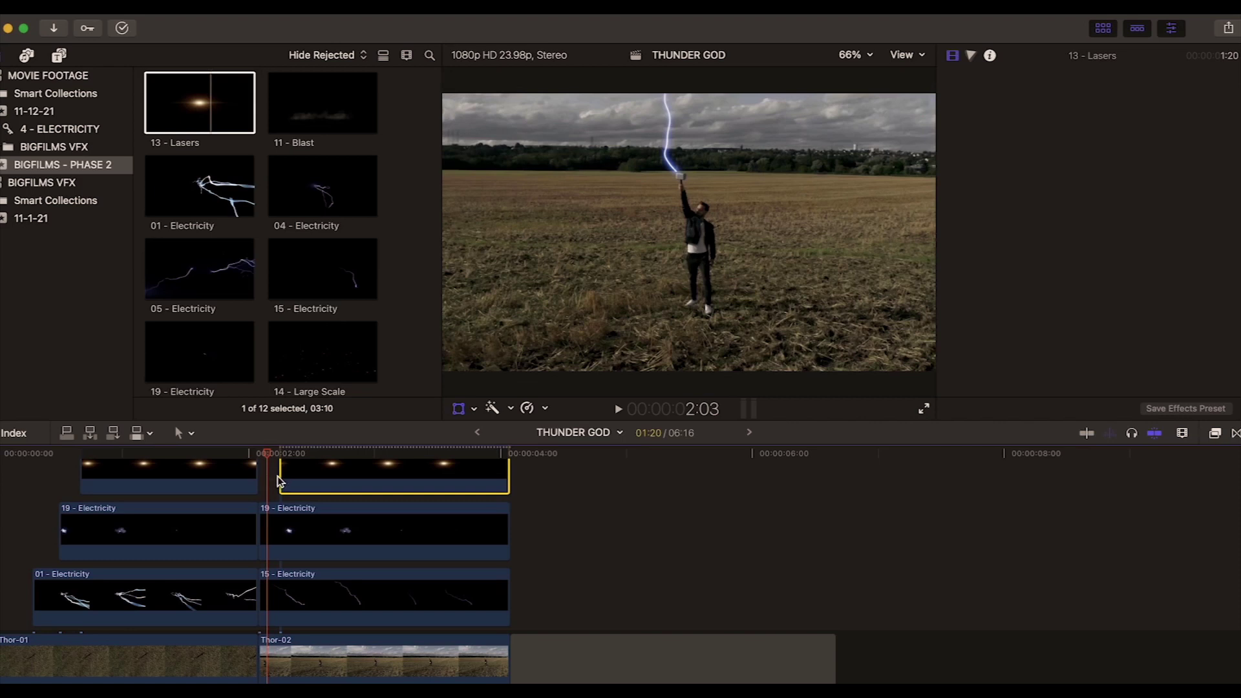
# - Extend the start of the second 13 - Lasers slightly earlier, scale it to about 86.02% and position it over the raised hand at X -57.7 px, Y 235.7 px
pyautogui.moveTo(276, 470); pyautogui.dragTo(267, 469)
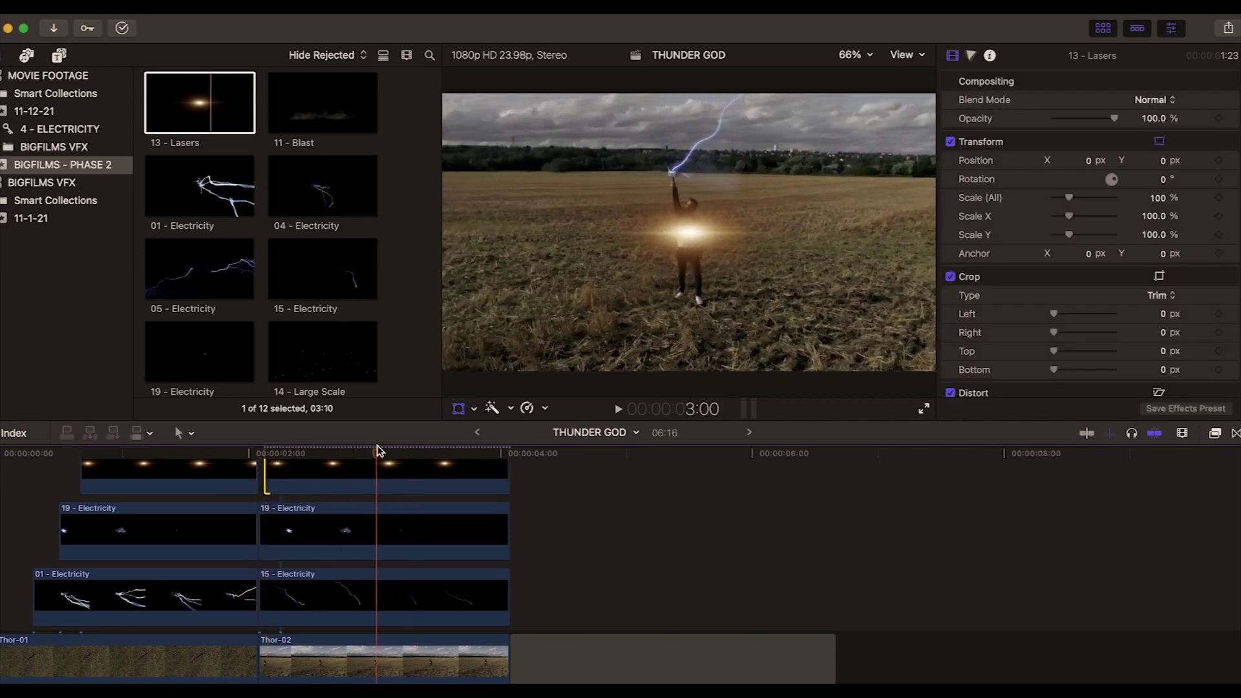
pyautogui.click(378, 483)
pyautogui.moveTo(687, 256); pyautogui.dragTo(674, 196)
pyautogui.moveTo(921, 311); pyautogui.dragTo(877, 295)
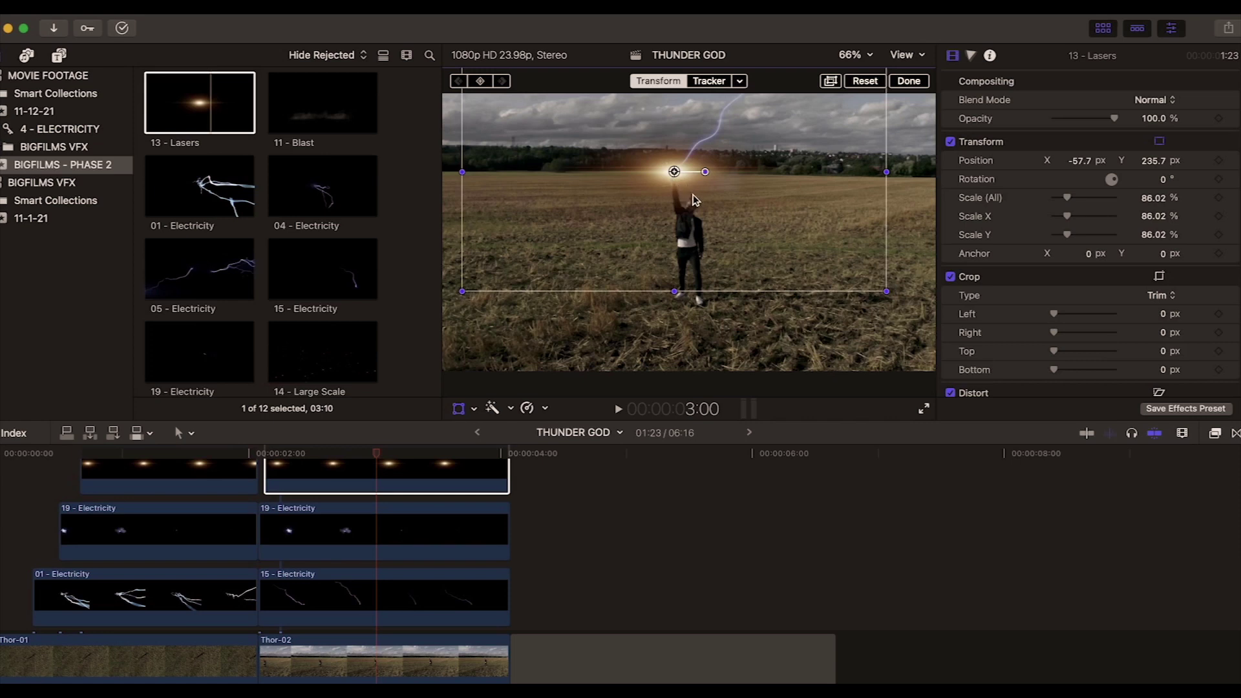
# - Set the second 13 - Lasers to Screen blend mode and keyframe its transform from 3:00 to X about -80.3 px, Y about 234.8 px at 3:09
pyautogui.click(1132, 105)
pyautogui.click(1156, 257)
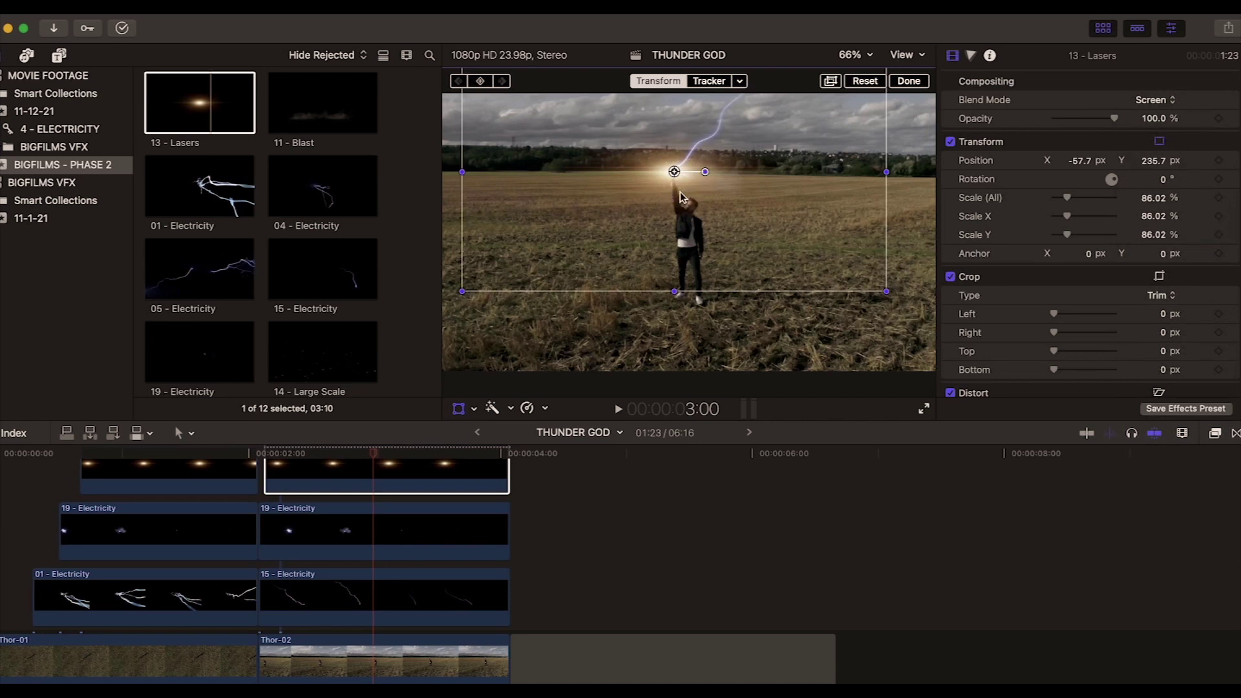
pyautogui.click(482, 82)
pyautogui.moveTo(377, 456); pyautogui.dragTo(422, 454)
pyautogui.moveTo(698, 246); pyautogui.dragTo(692, 241)
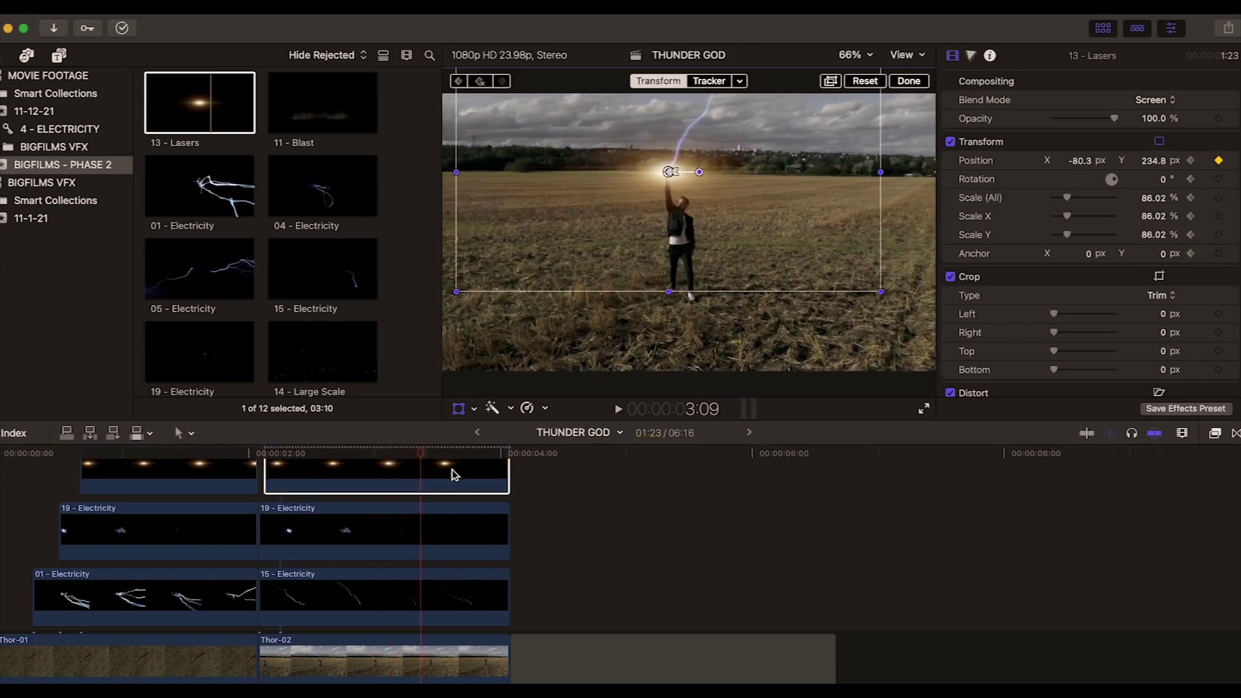
# - Keyframe the second 13 - Lasers' position near its end, at 2:21 (X about -51.1 px, Y about 236.0 px) and at 2:13 (X about -42.3 px, Y about 237.9 px)
pyautogui.moveTo(426, 454); pyautogui.dragTo(473, 455)
pyautogui.moveTo(663, 253); pyautogui.dragTo(657, 252)
pyautogui.moveTo(470, 454); pyautogui.dragTo(359, 454)
pyautogui.moveTo(642, 202); pyautogui.dragTo(646, 202)
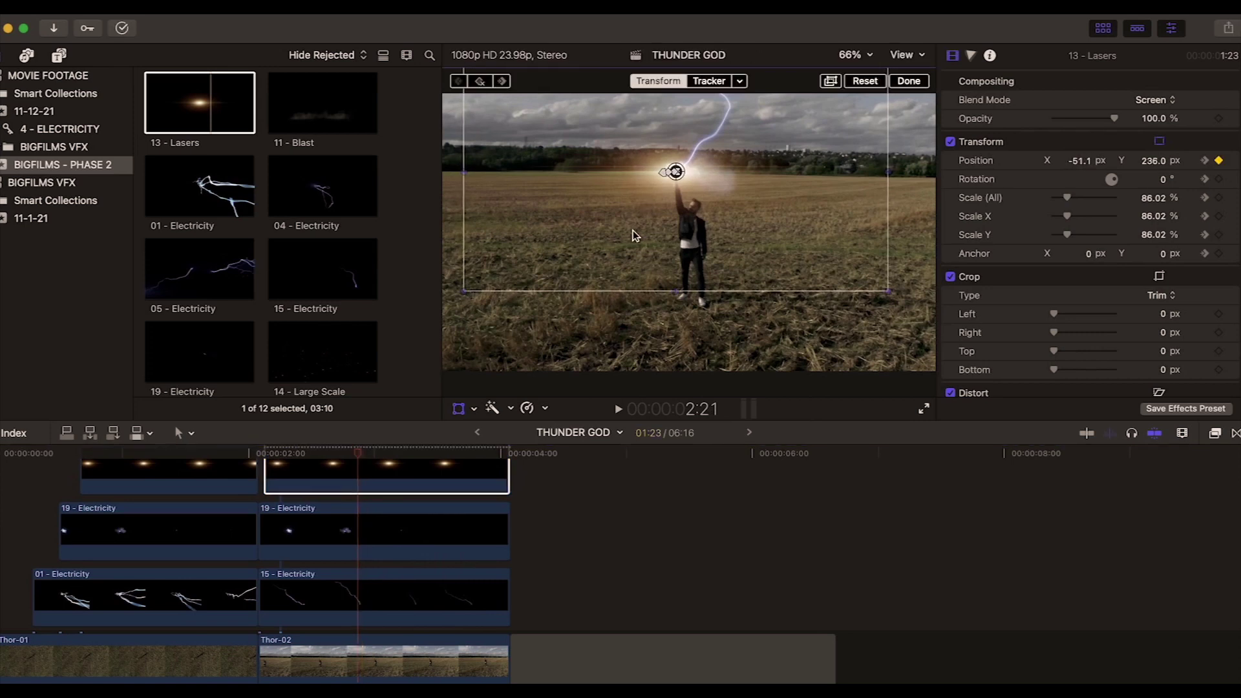
pyautogui.moveTo(360, 457); pyautogui.dragTo(323, 453)
pyautogui.moveTo(690, 178); pyautogui.dragTo(660, 192)
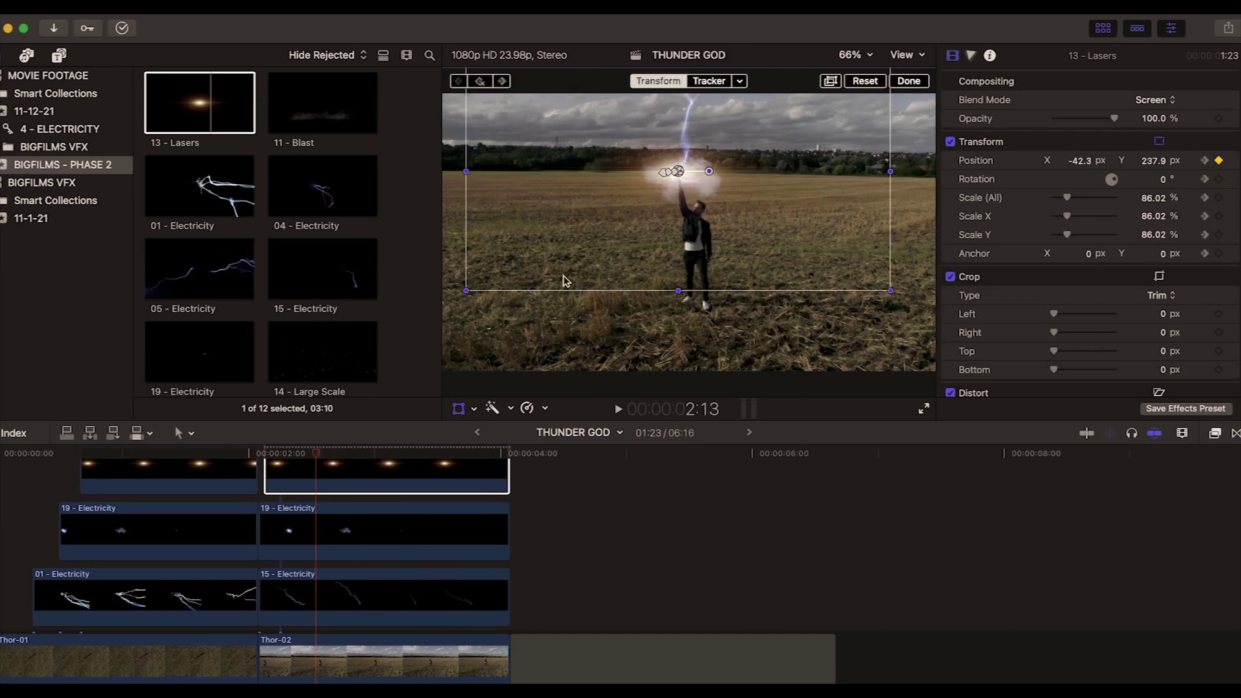
pyautogui.click(909, 82)
# - Add transform keyframes to the second 13 - Lasers at 3:09 and fine-tune its position to X about -84.4 px, Y about 235.4 px
pyautogui.moveTo(313, 452); pyautogui.dragTo(422, 466)
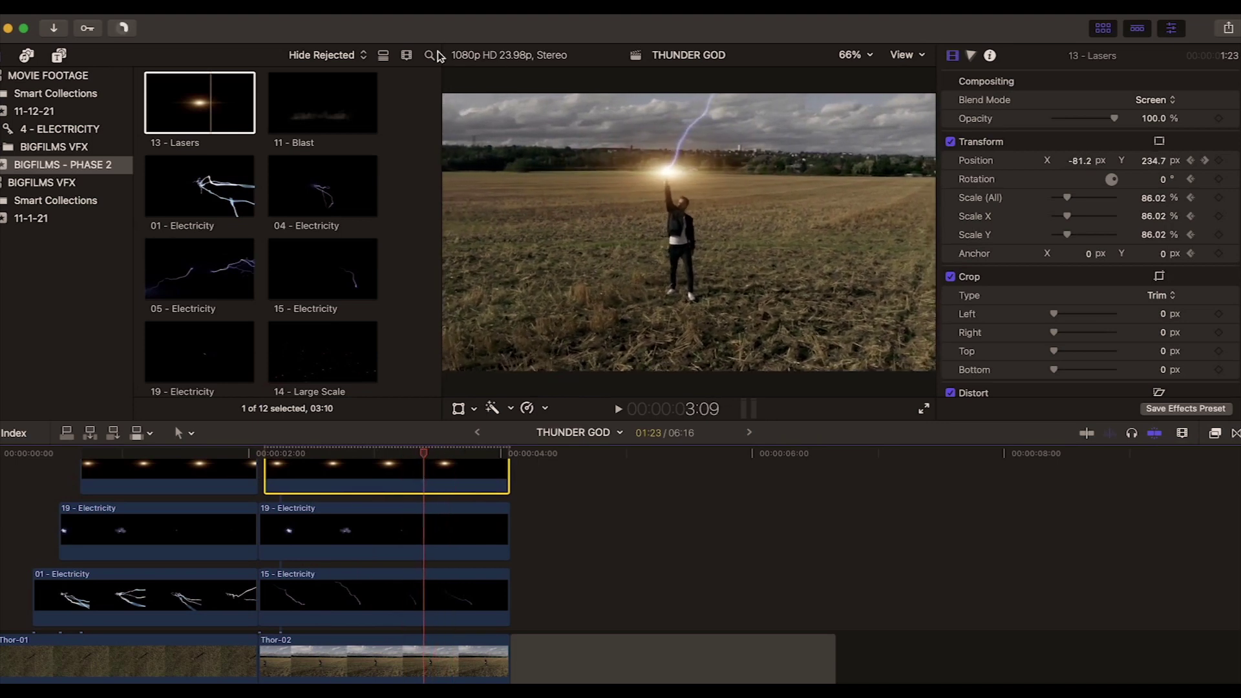
pyautogui.click(458, 409)
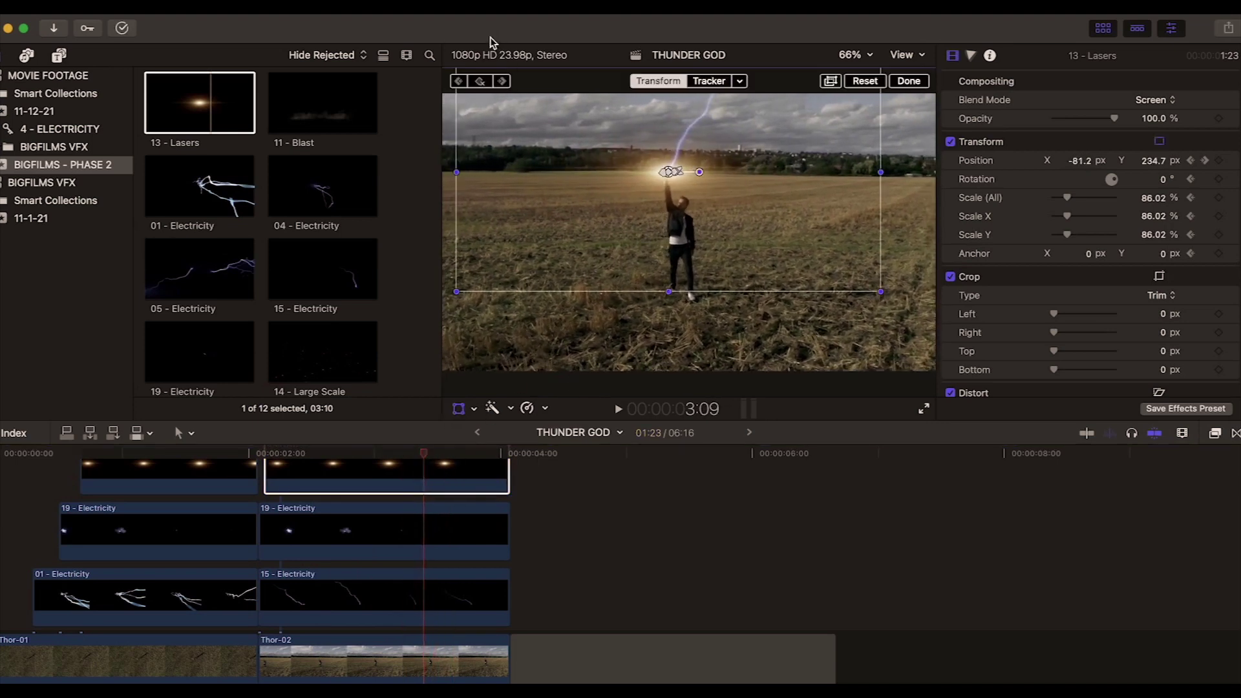
pyautogui.click(482, 83)
pyautogui.moveTo(656, 183); pyautogui.dragTo(651, 183)
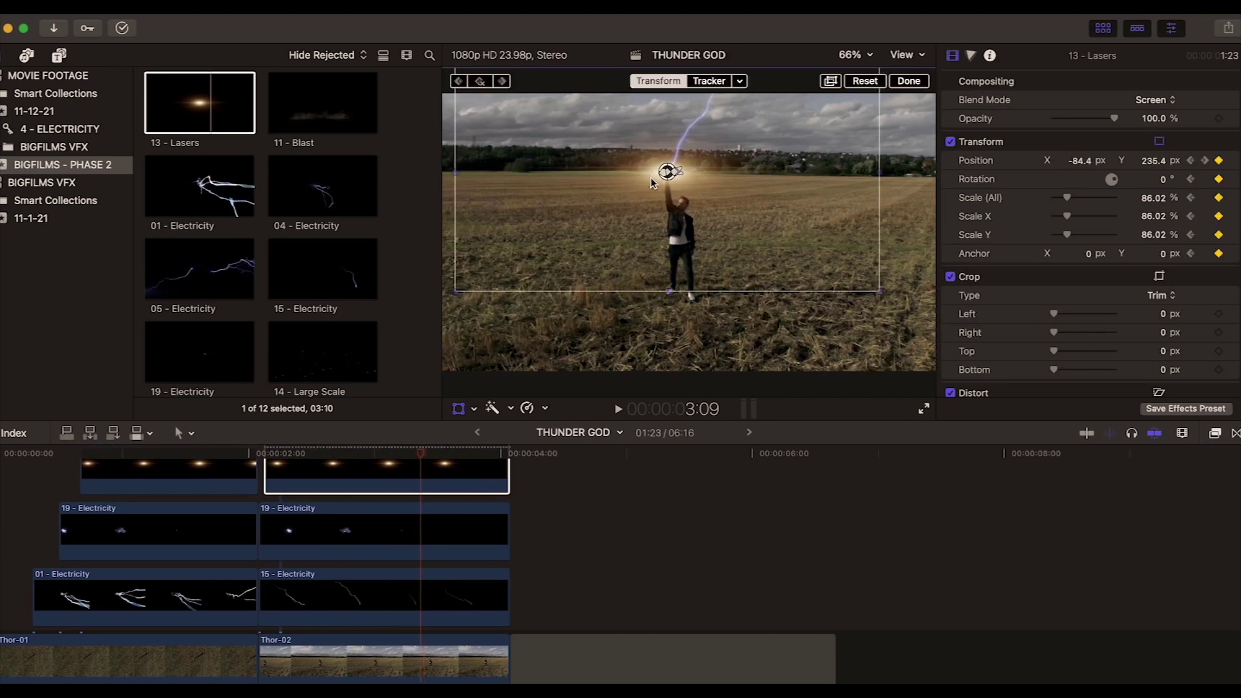
# - Keyframe the second 13 - Lasers' position at 3:07 to X about -76.7 px, Y about 237.0 px and check the motion
pyautogui.click(446, 453)
pyautogui.press('Left')
pyautogui.press('Left')
pyautogui.press('Left')
pyautogui.press('Left')
pyautogui.press('Left')
pyautogui.press('Left')
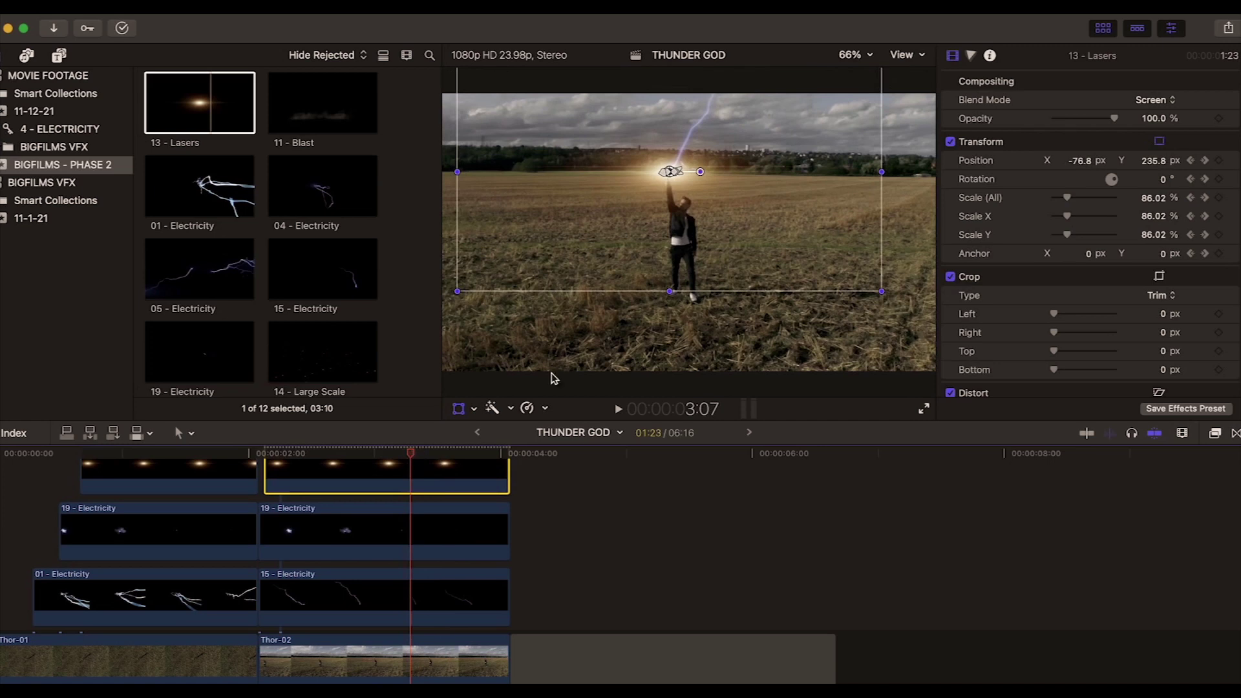
pyautogui.click(795, 208)
pyautogui.click(908, 81)
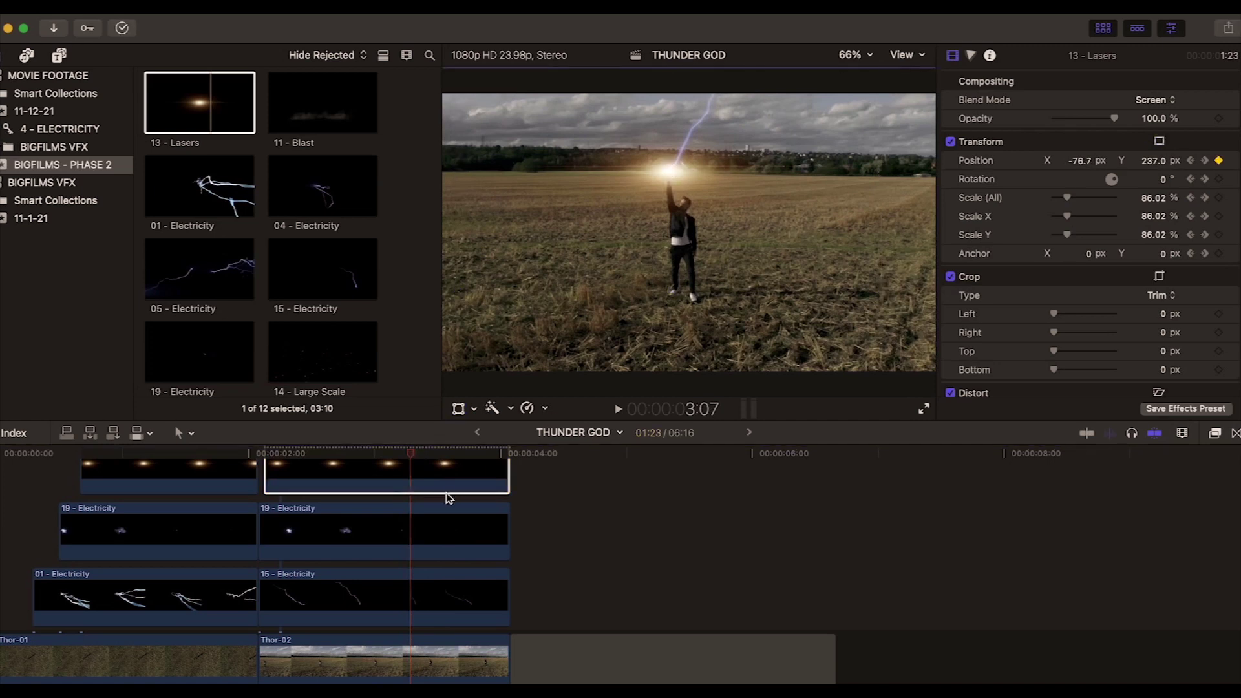
pyautogui.moveTo(412, 456); pyautogui.dragTo(347, 458)
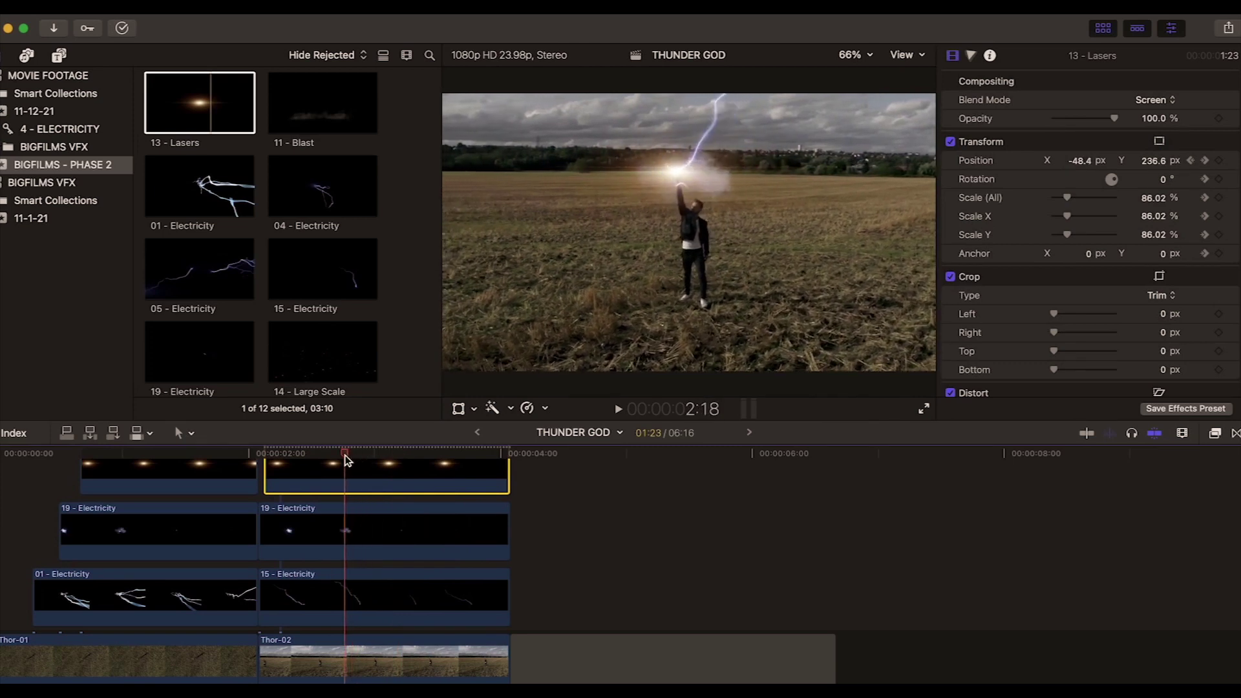
pyautogui.moveTo(191, 456); pyautogui.dragTo(325, 442)
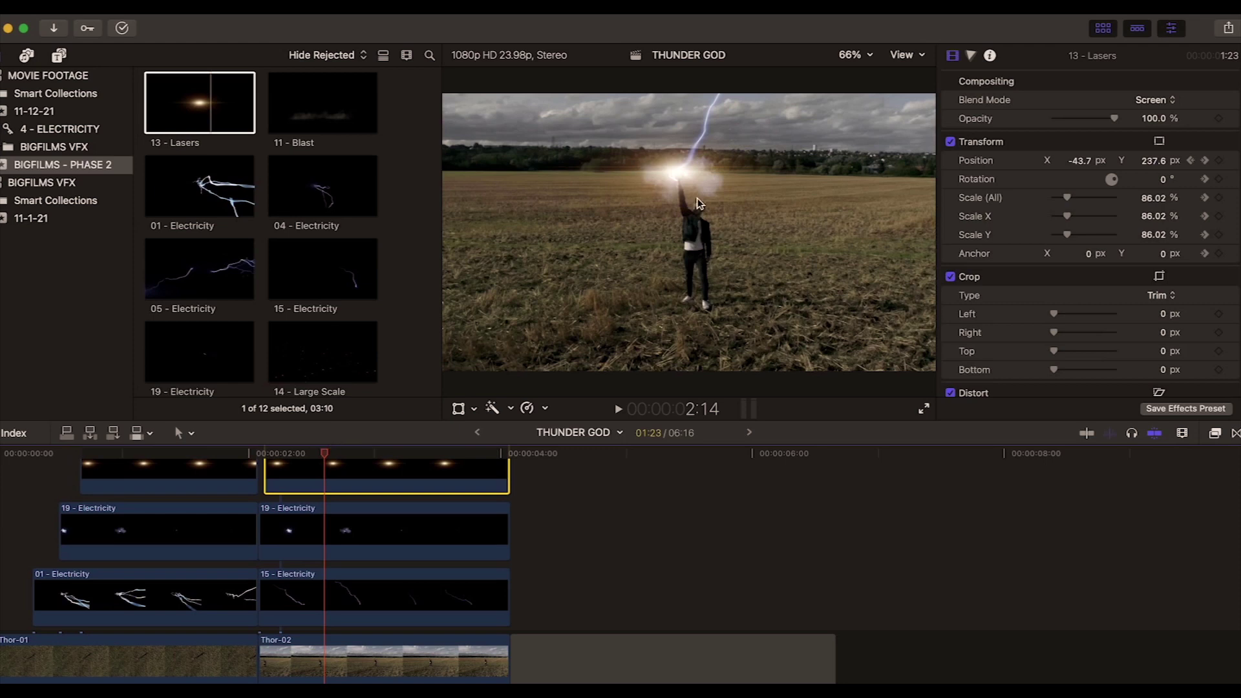
# - Add the 11 - Blast clip above the second 13 - Lasers, starting with it, and trim its end to the end of Thor-02
pyautogui.scroll(3, 505, 546)
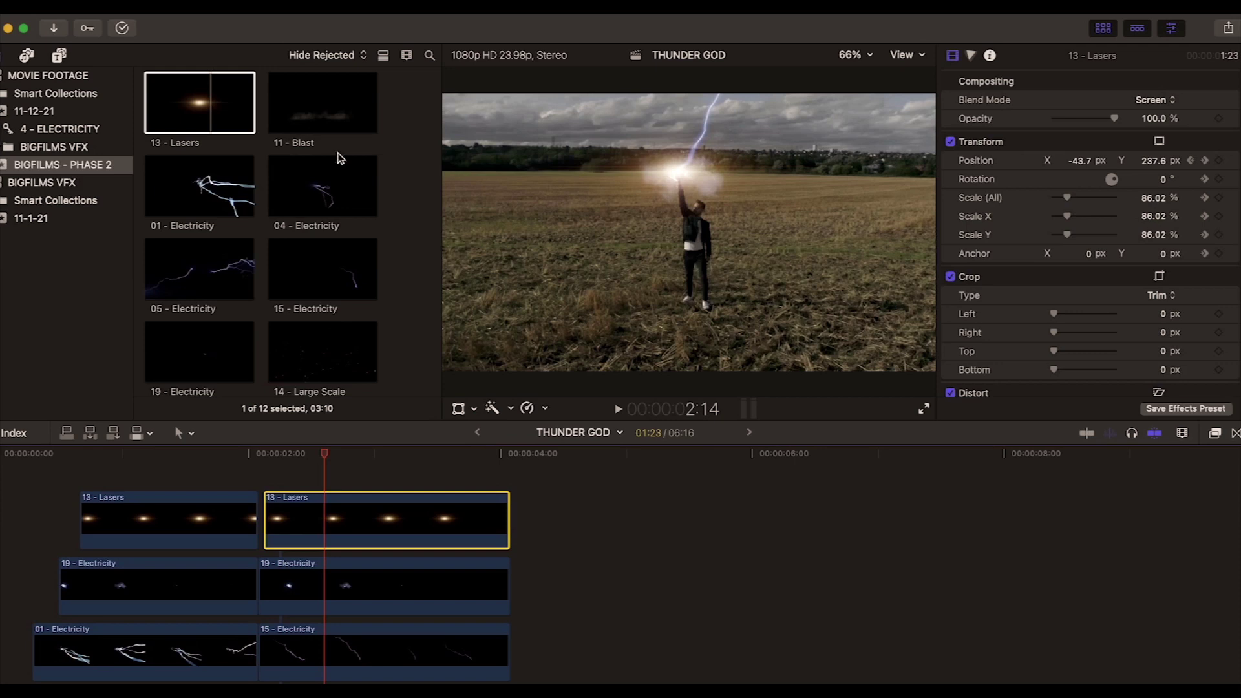
pyautogui.click(337, 124)
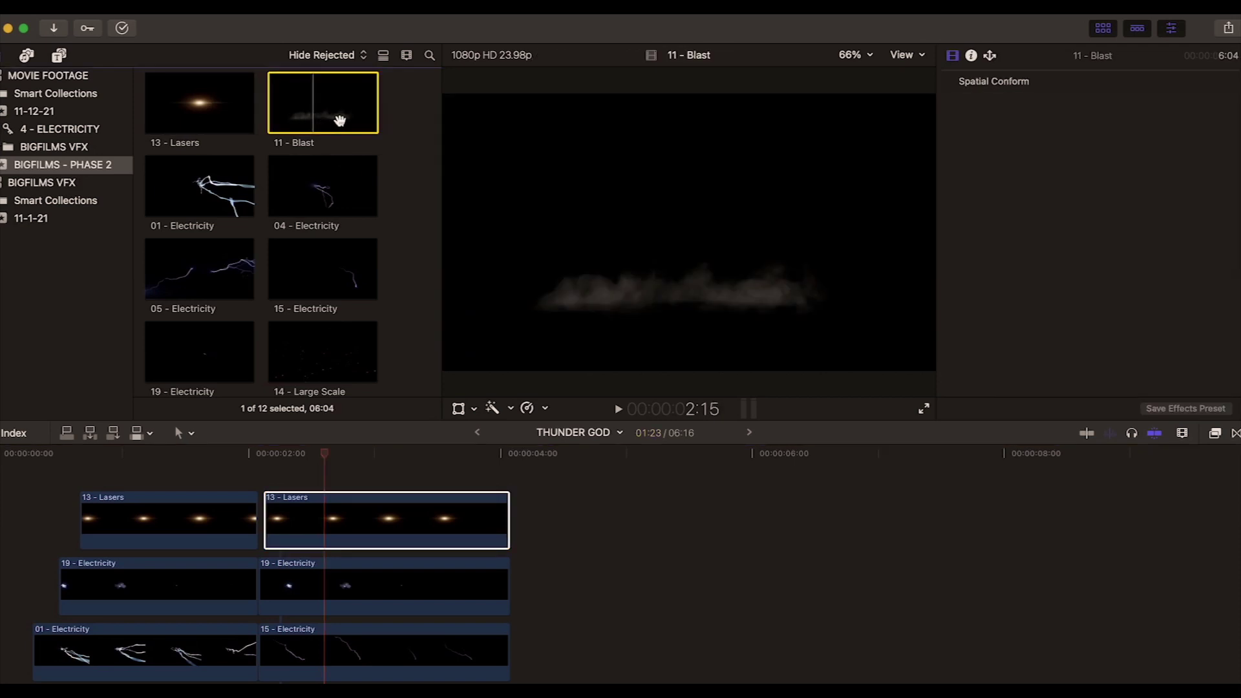
pyautogui.moveTo(339, 120); pyautogui.dragTo(272, 471)
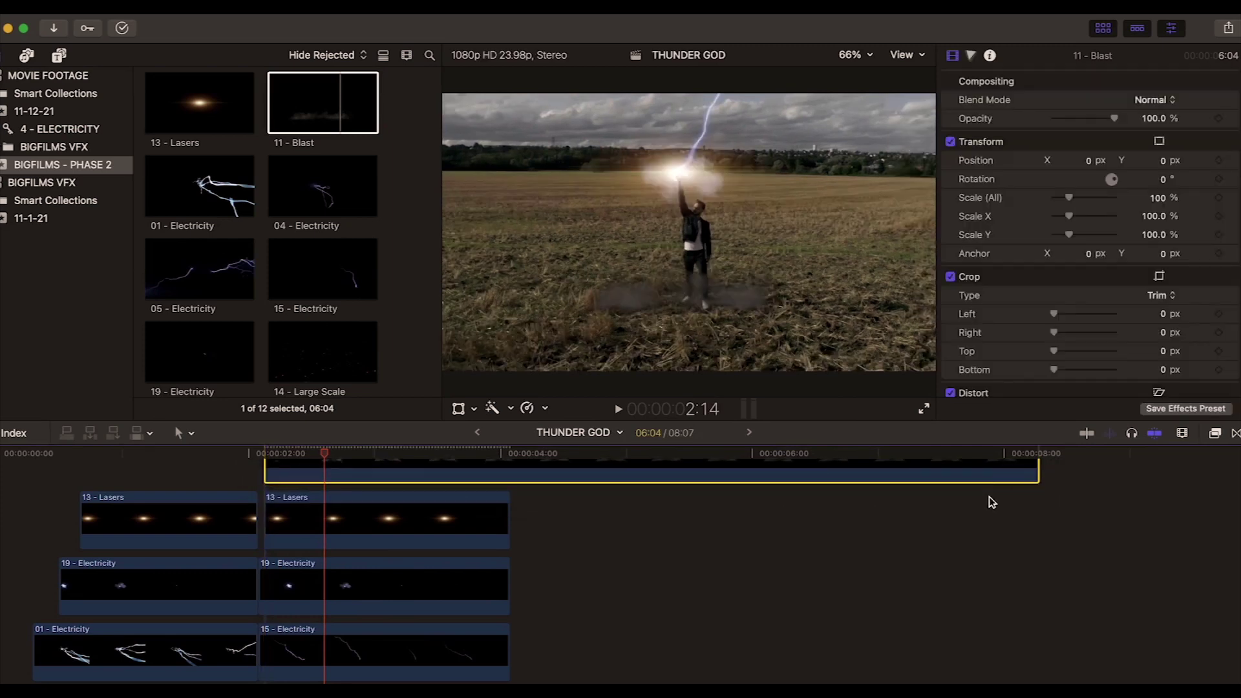
pyautogui.moveTo(1040, 479); pyautogui.dragTo(510, 497)
# - Scale the 11 - Blast clip to about 107.85% and position its dust around the man's feet at X about 93.4 px, Y about -6.0 px
pyautogui.click(340, 453)
pyautogui.moveTo(343, 455); pyautogui.dragTo(385, 455)
pyautogui.click(396, 475)
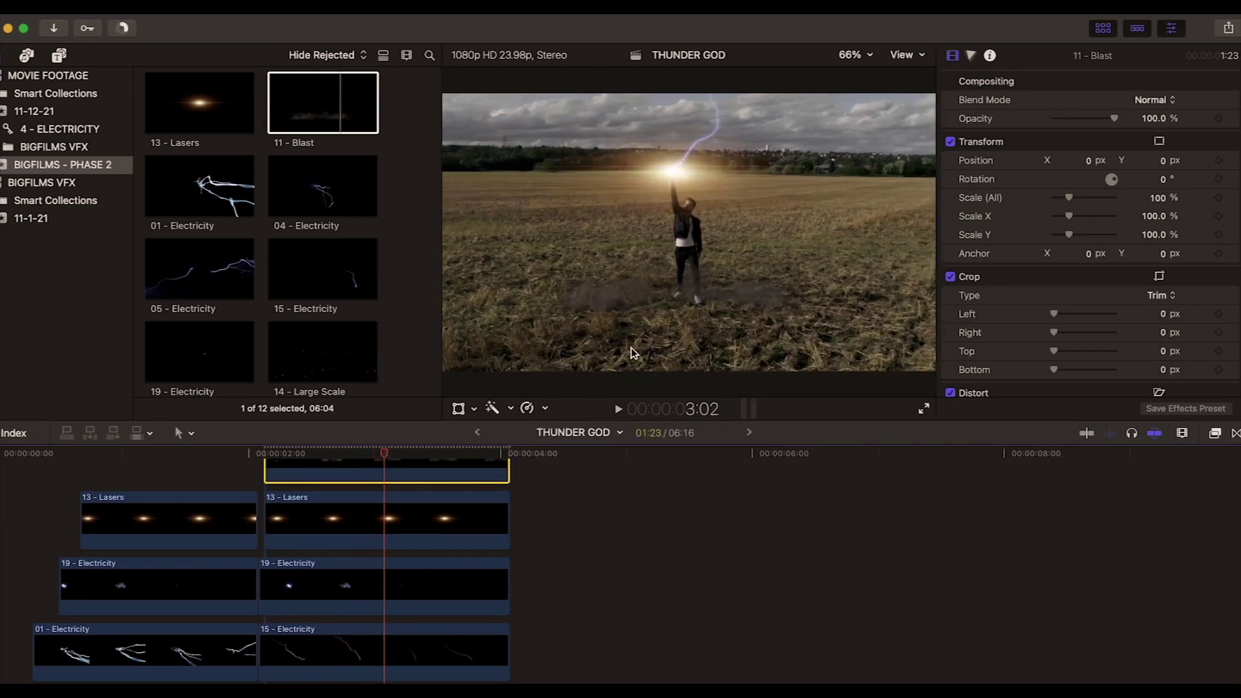
pyautogui.click(459, 409)
pyautogui.moveTo(634, 321); pyautogui.dragTo(643, 330)
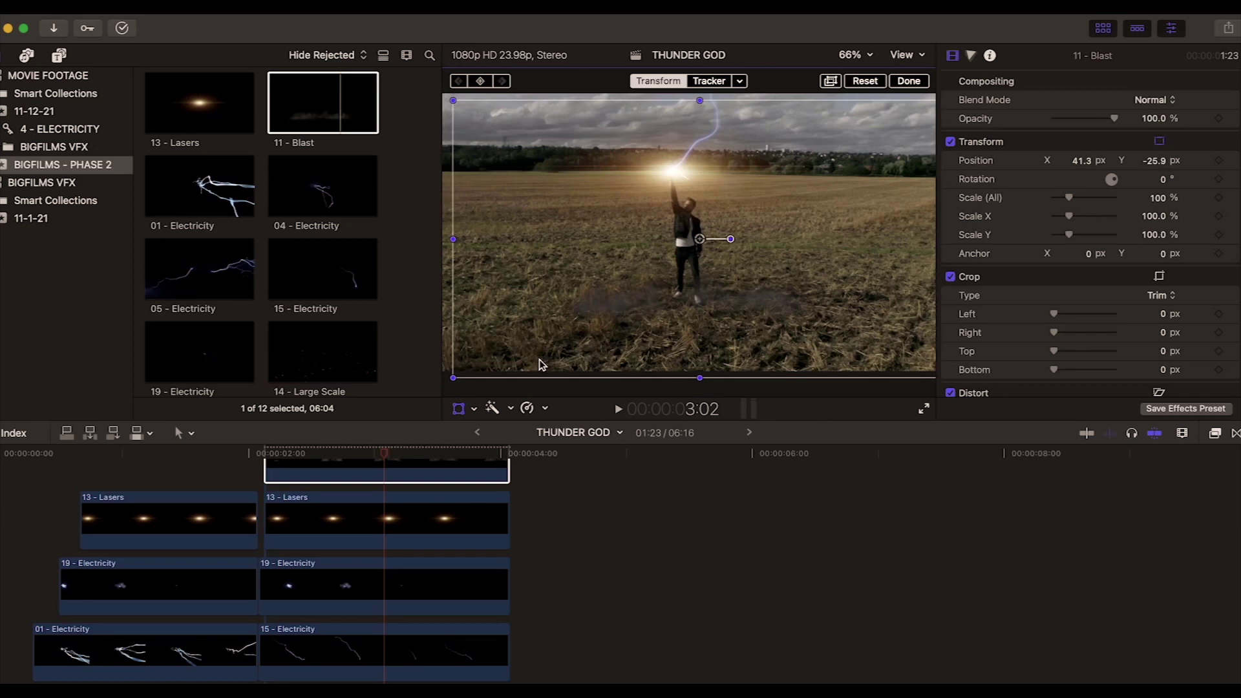
pyautogui.moveTo(457, 382); pyautogui.dragTo(434, 382)
pyautogui.moveTo(600, 348); pyautogui.dragTo(616, 349)
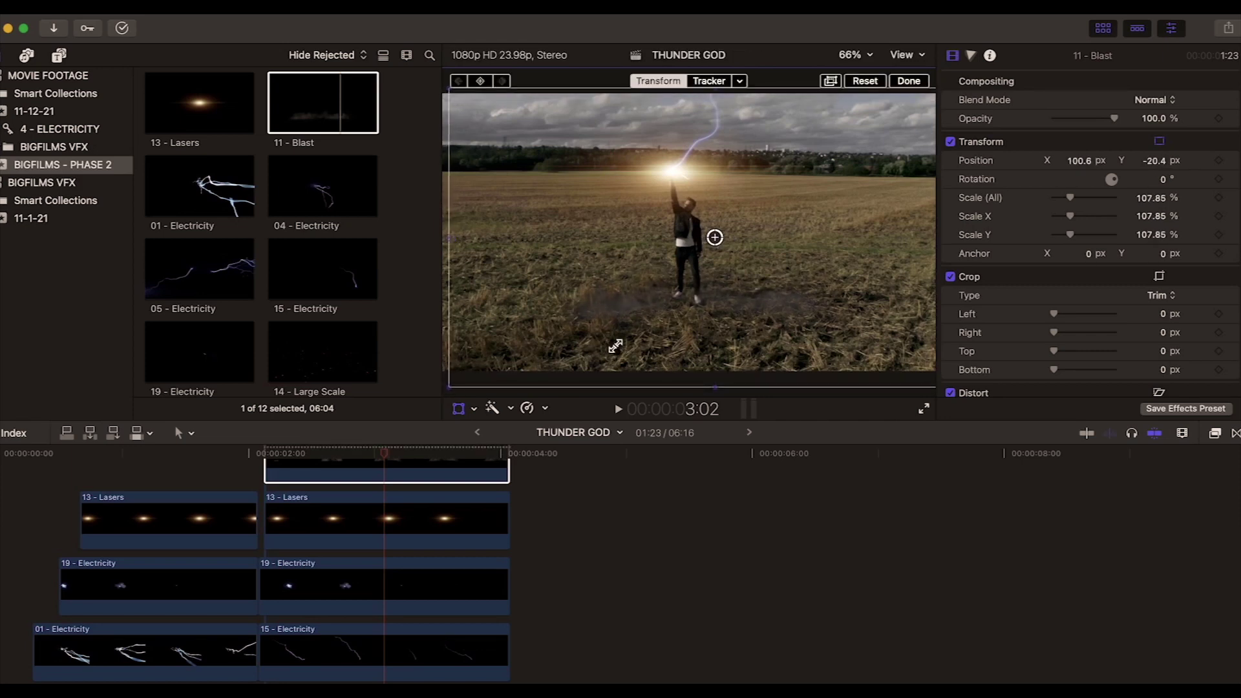
pyautogui.click(378, 461)
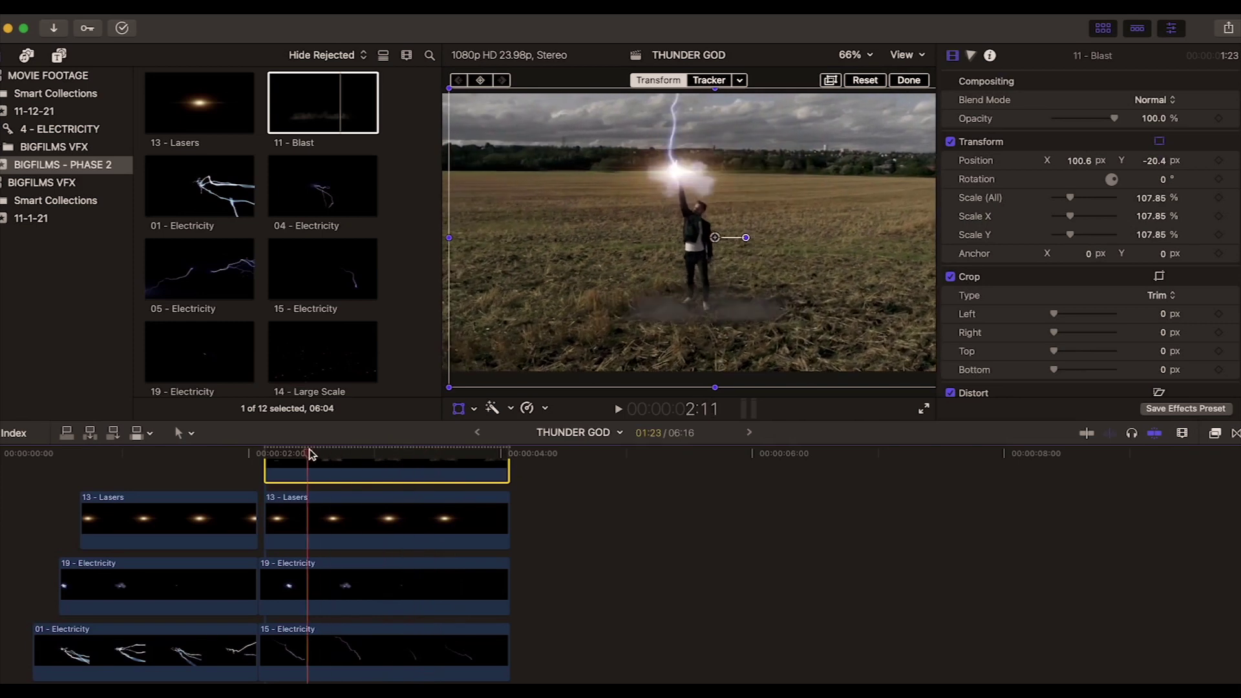
pyautogui.moveTo(674, 347); pyautogui.dragTo(670, 336)
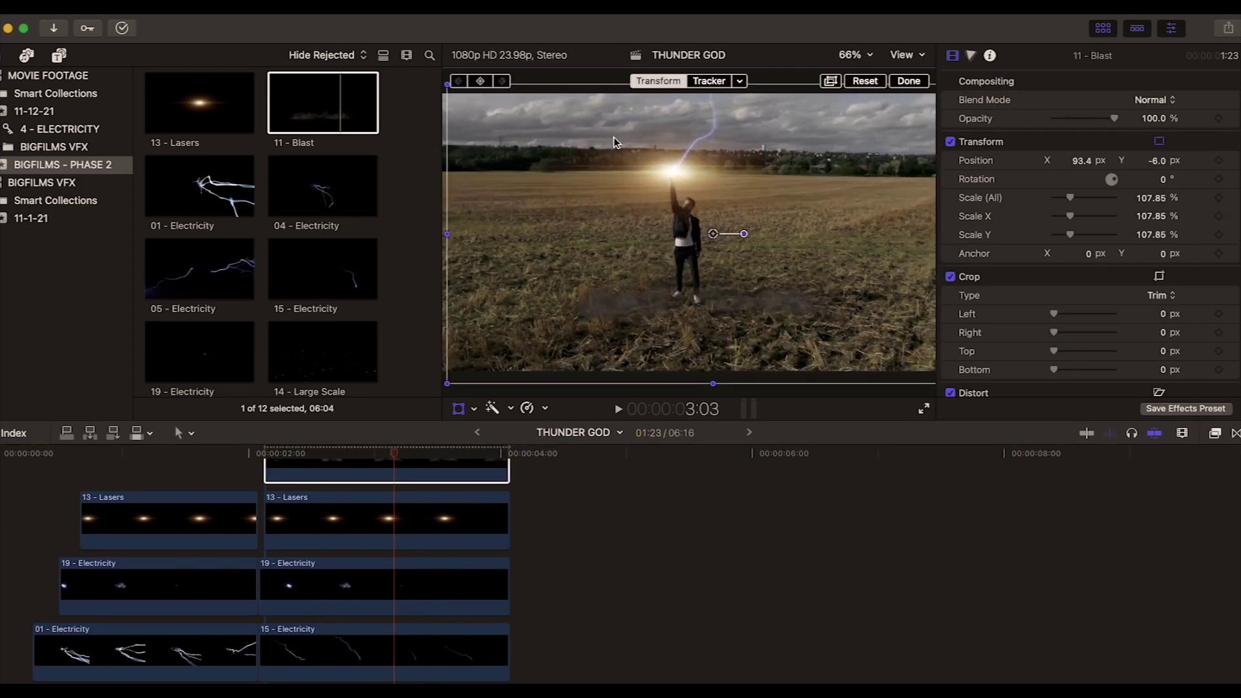
# - Set the 11 - Blast clip's blend mode to Screen and fine-tune its position to X about 62.3 px, Y about -2.9 px at 2:15
pyautogui.click(1164, 105)
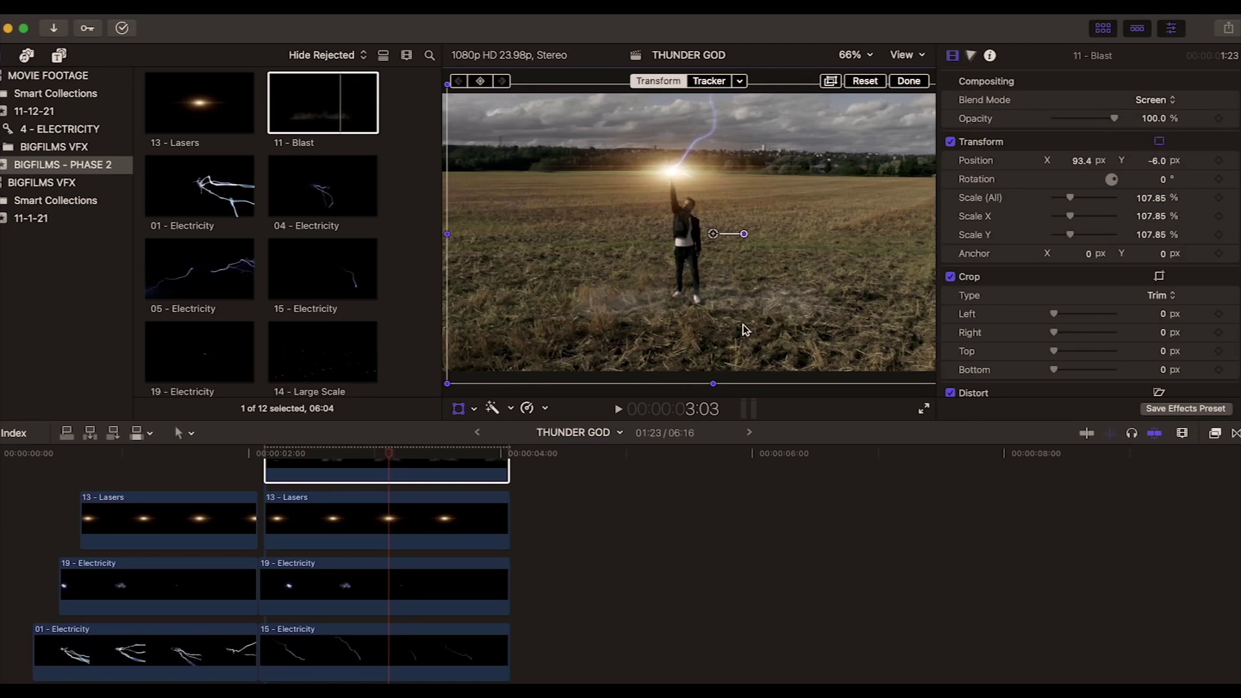
pyautogui.click(920, 82)
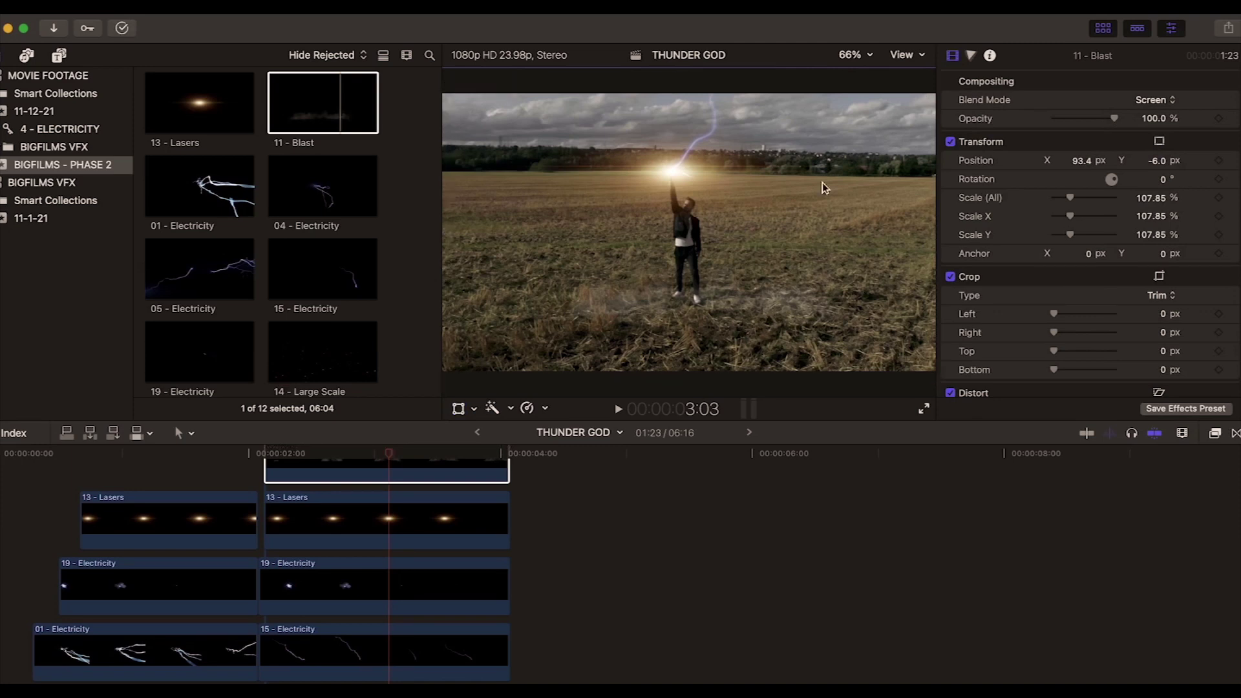
pyautogui.moveTo(381, 453); pyautogui.dragTo(328, 446)
pyautogui.click(458, 409)
pyautogui.moveTo(714, 233); pyautogui.dragTo(705, 233)
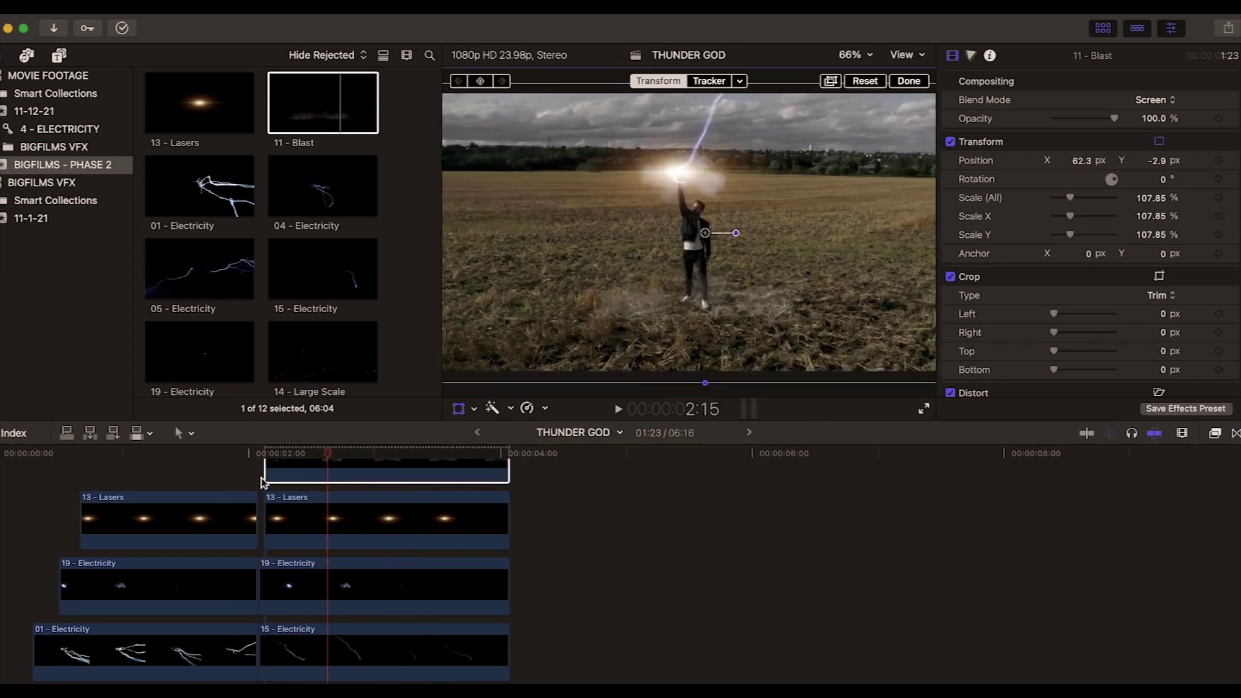
pyautogui.click(910, 81)
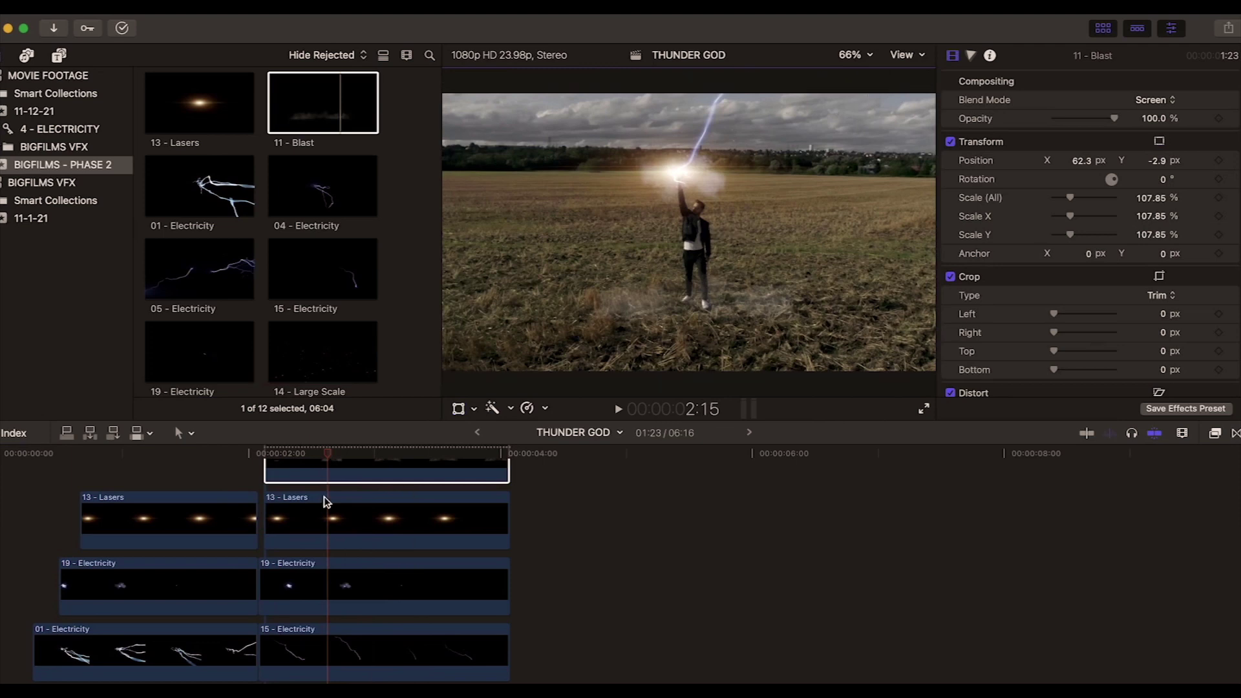
# - Add the 04 - Electricity clip above 11 - Blast, spanning the length of the Thor-02 shot
pyautogui.click(325, 457)
pyautogui.moveTo(316, 458); pyautogui.dragTo(363, 445)
pyautogui.scroll(3, 339, 533)
pyautogui.hscroll(1, 310, 527)
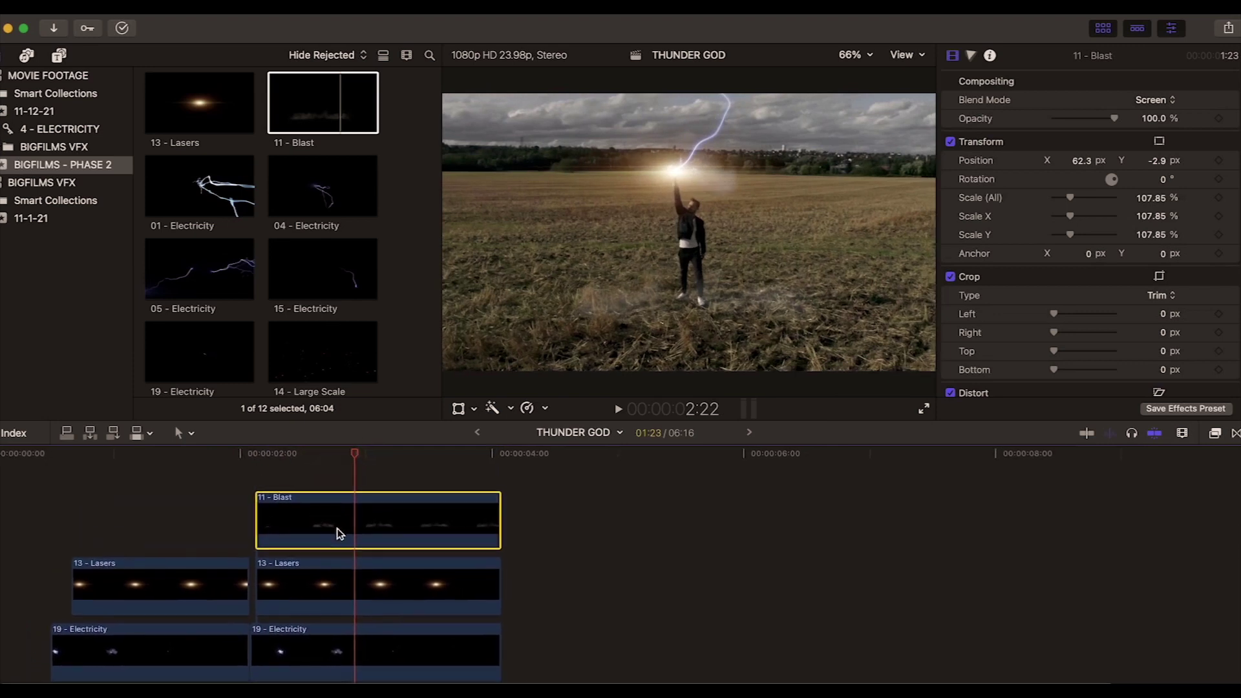
pyautogui.click(320, 194)
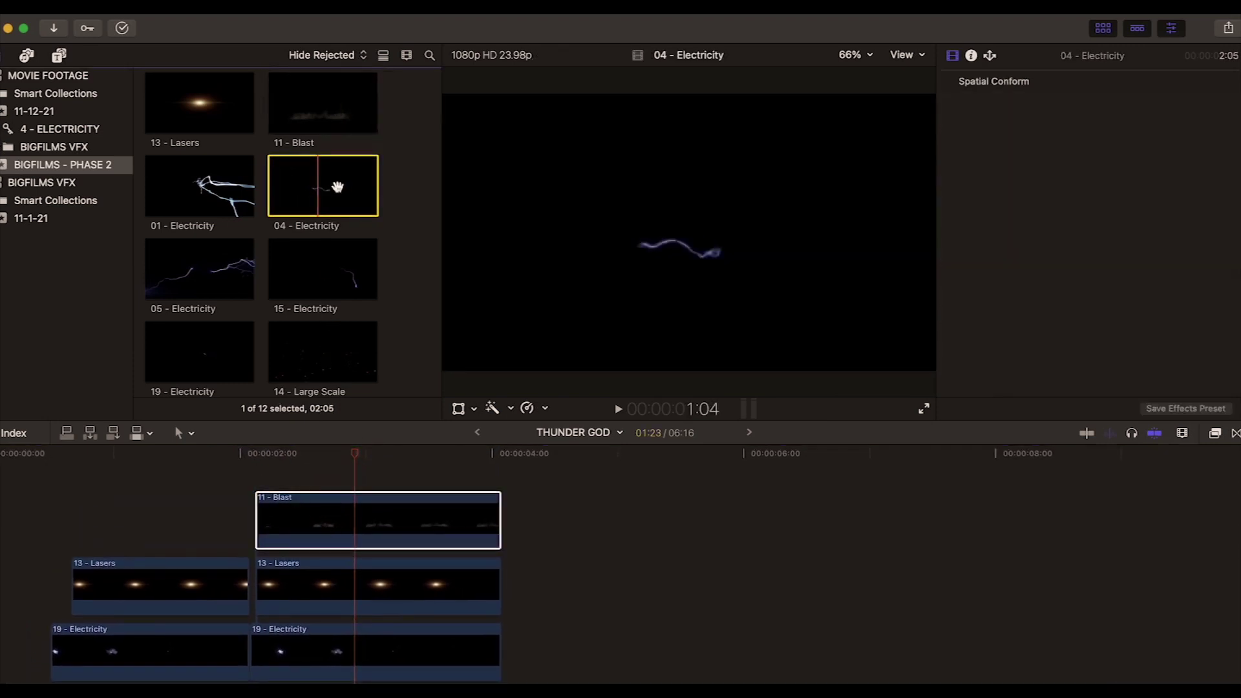
pyautogui.moveTo(330, 275); pyautogui.dragTo(499, 476)
# - Scale the 04 - Electricity clip to about 79.07% and position it over the man's body at X about 1.8 px, Y about 15.3 px
pyautogui.moveTo(354, 456); pyautogui.dragTo(382, 442)
pyautogui.click(395, 472)
pyautogui.click(458, 409)
pyautogui.moveTo(602, 343); pyautogui.dragTo(604, 339)
pyautogui.moveTo(445, 367); pyautogui.dragTo(483, 348)
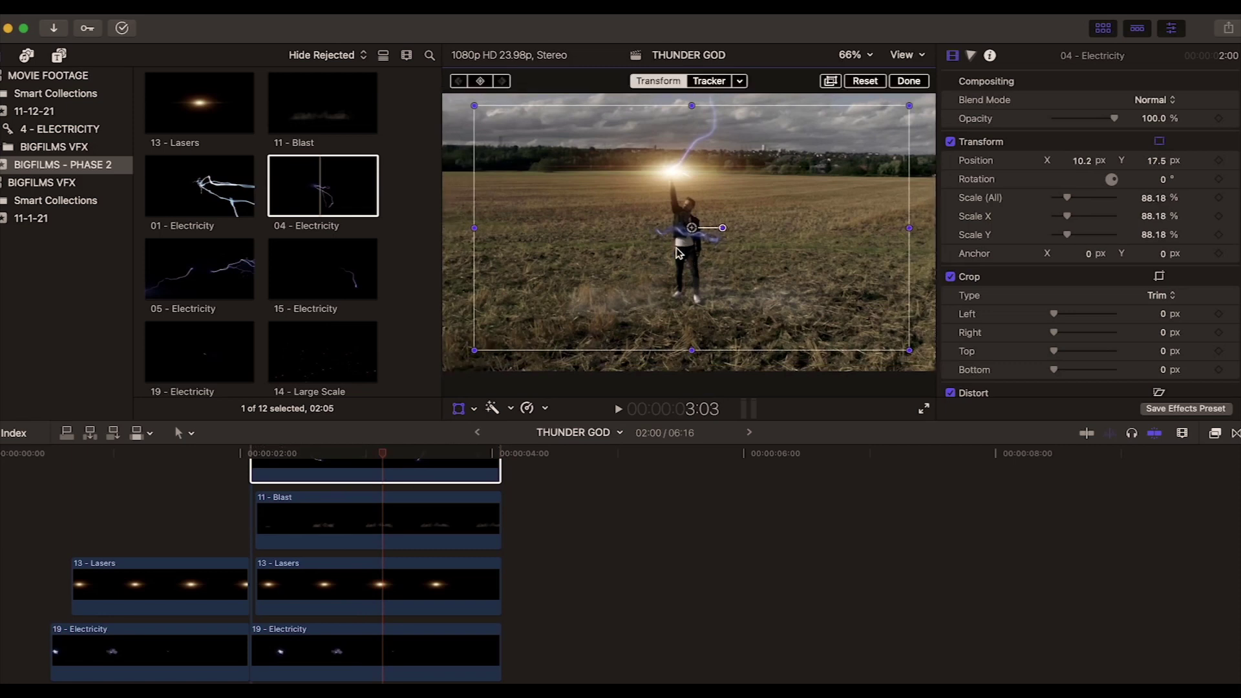
pyautogui.moveTo(475, 349); pyautogui.dragTo(498, 337)
pyautogui.moveTo(574, 329); pyautogui.dragTo(569, 328)
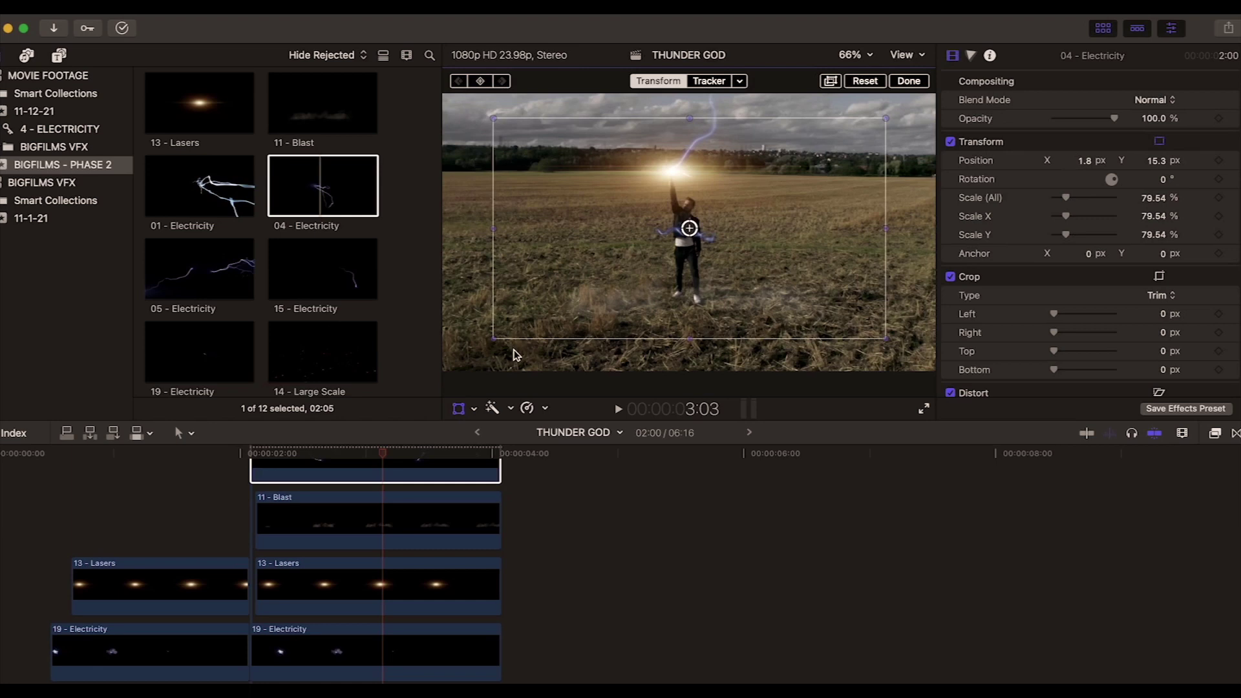
pyautogui.moveTo(494, 338); pyautogui.dragTo(496, 337)
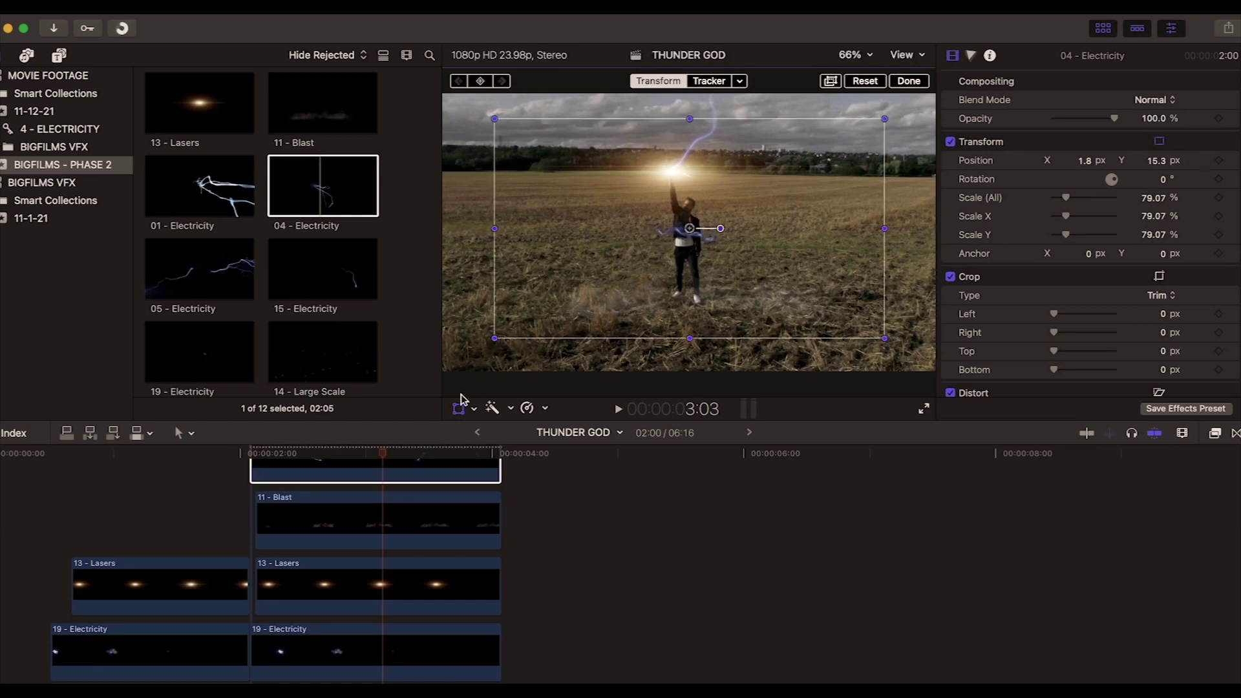
# - Move the 04 - Electricity clip to X about -26.4 px, Y about 5.7 px at 3:09 and set its blend mode to Screen
pyautogui.moveTo(385, 456); pyautogui.dragTo(419, 455)
pyautogui.moveTo(676, 315); pyautogui.dragTo(670, 319)
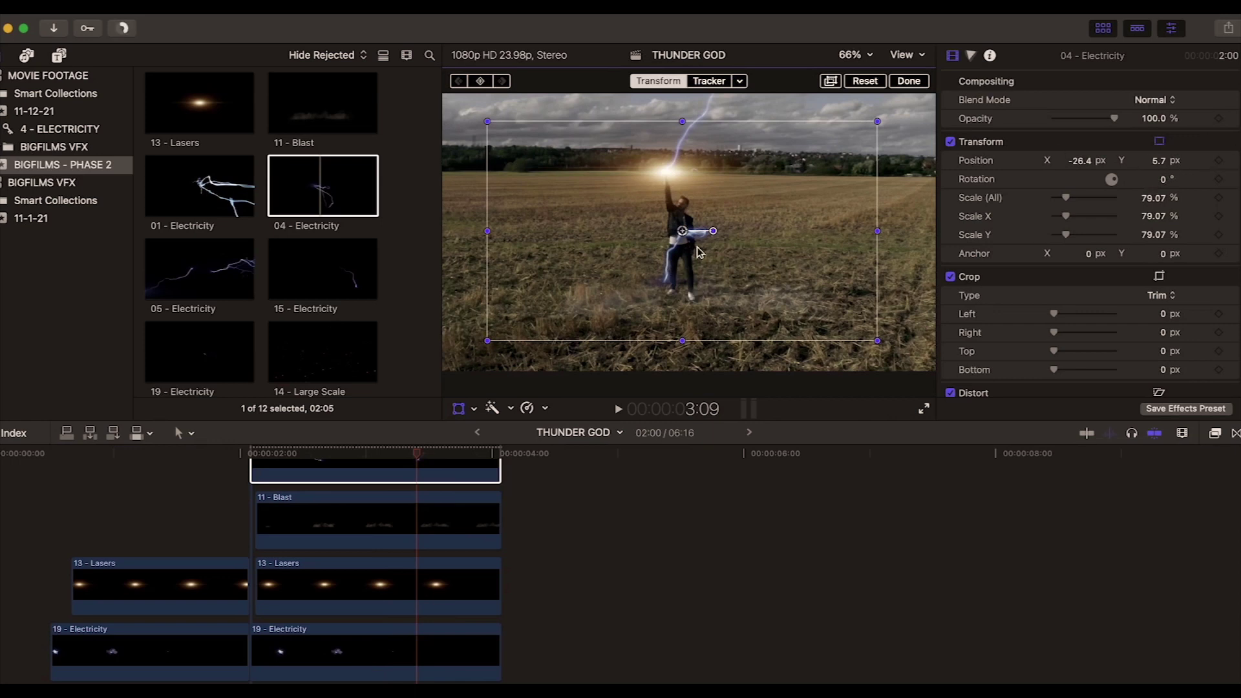
pyautogui.click(1155, 100)
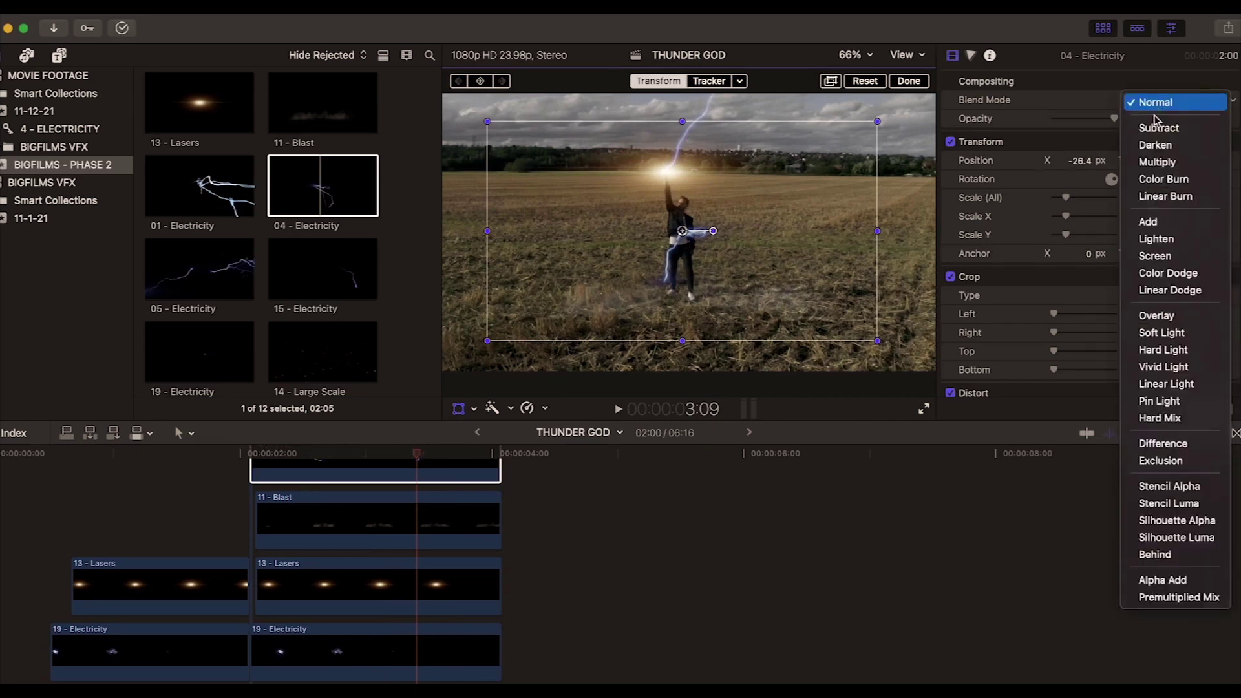
pyautogui.click(1152, 258)
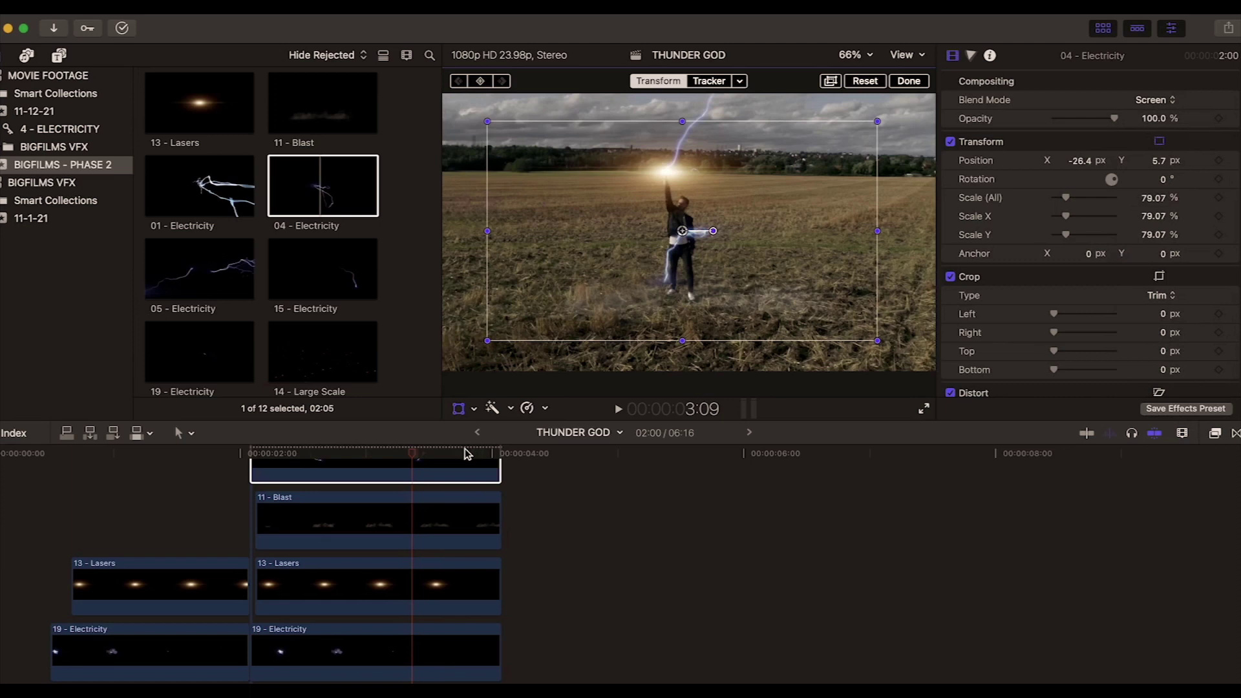
# - Fine-tune the 04 - Electricity clip's position to X about -18.5 px, Y about 10.1 px at 2:13 and check it along the shot
pyautogui.moveTo(413, 457); pyautogui.dragTo(310, 453)
pyautogui.moveTo(780, 260); pyautogui.dragTo(790, 265)
pyautogui.click(908, 82)
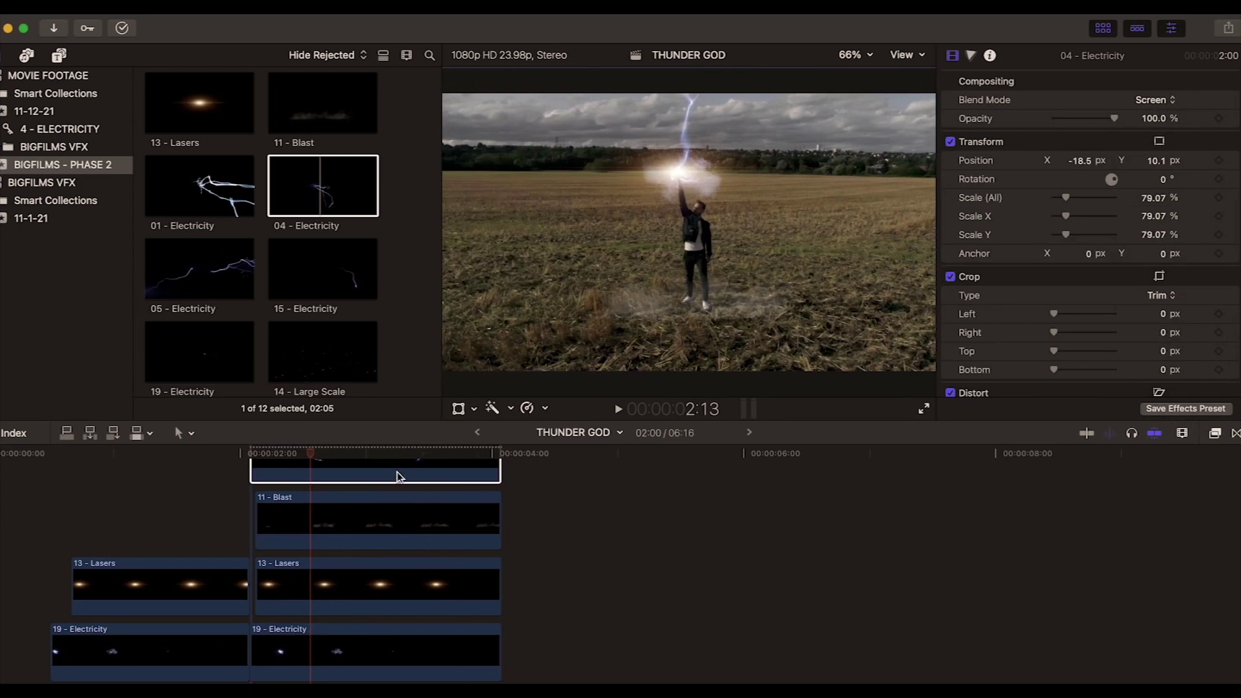
pyautogui.moveTo(310, 455); pyautogui.dragTo(426, 454)
pyautogui.scroll(2, 458, 515)
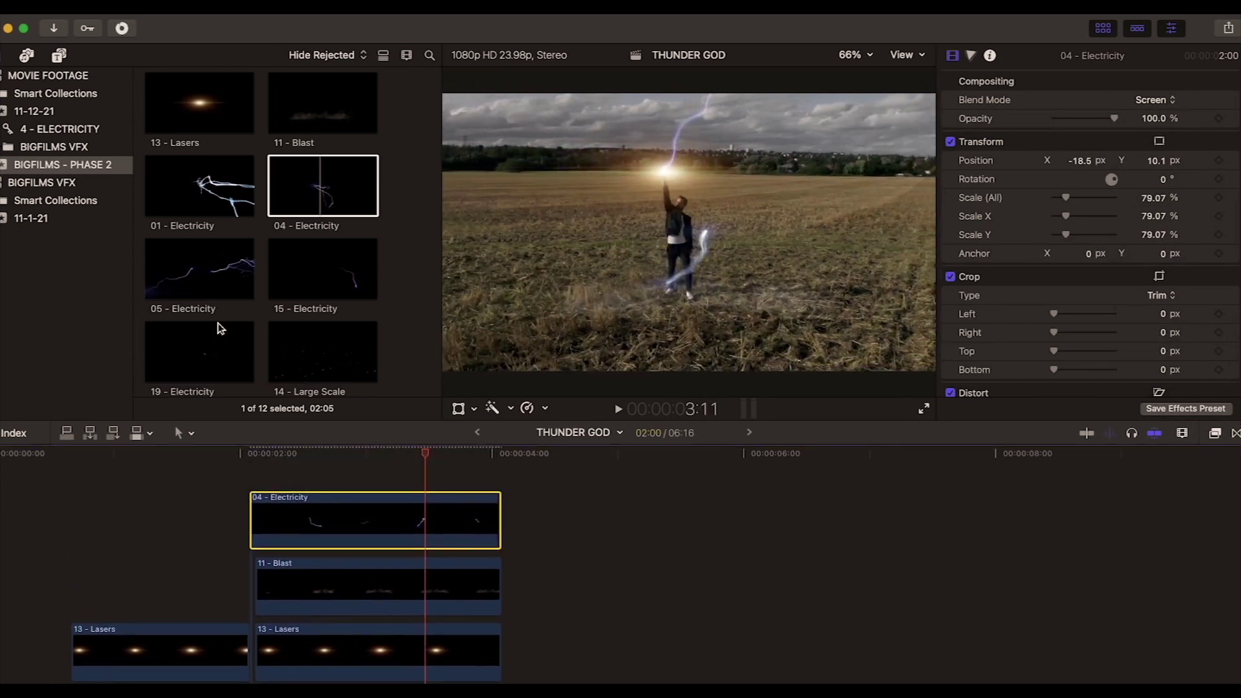
# - Add the 05 - Electricity clip above 04 - Electricity and trim it to the length of the Thor-02 shot
pyautogui.moveTo(217, 277); pyautogui.dragTo(251, 461)
pyautogui.moveTo(1031, 471); pyautogui.dragTo(499, 471)
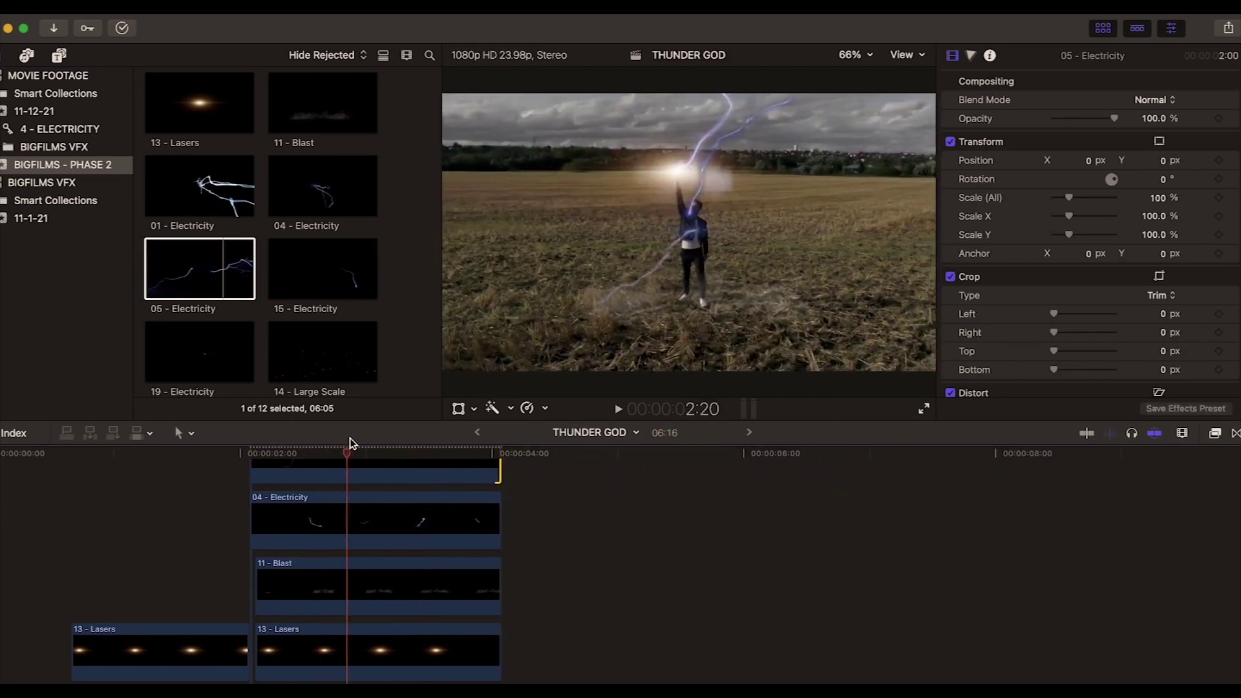
pyautogui.moveTo(369, 443); pyautogui.dragTo(339, 443)
# - Scale the 05 - Electricity clip to 140% and position it over the man at X about 64.4 px, Y about -36.5 px
pyautogui.click(362, 472)
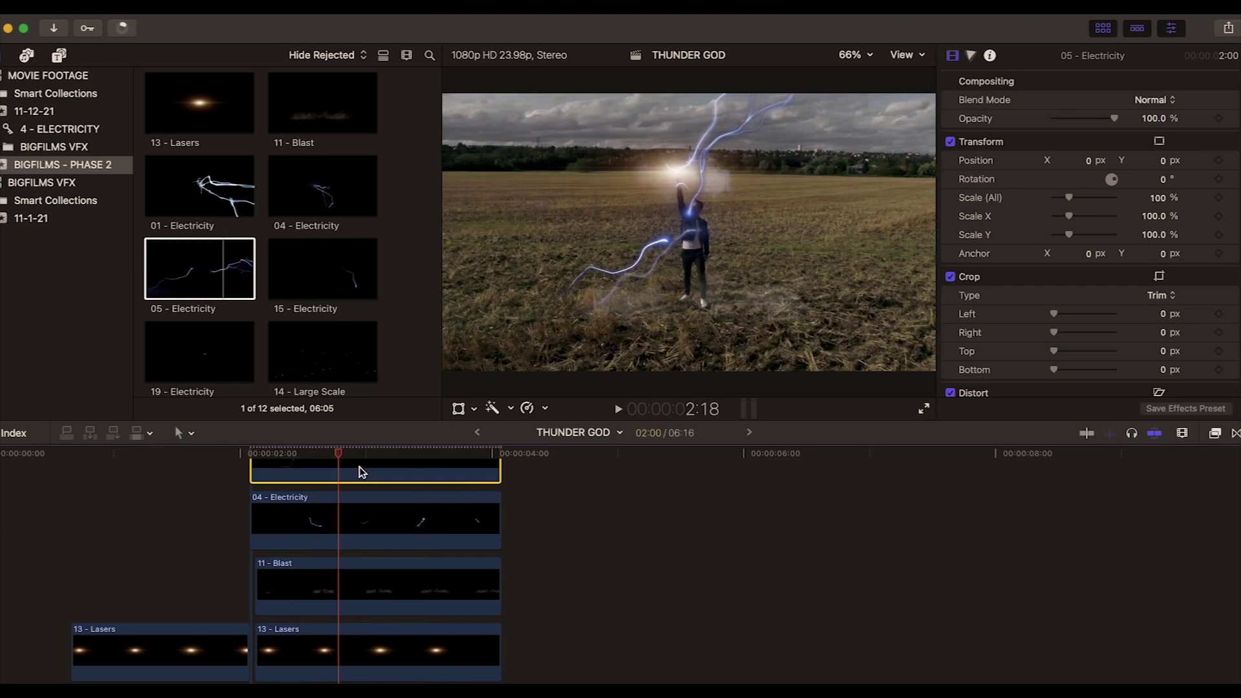
pyautogui.click(459, 409)
pyautogui.moveTo(577, 340); pyautogui.dragTo(588, 338)
pyautogui.moveTo(1071, 201); pyautogui.dragTo(1075, 201)
pyautogui.moveTo(869, 260); pyautogui.dragTo(867, 263)
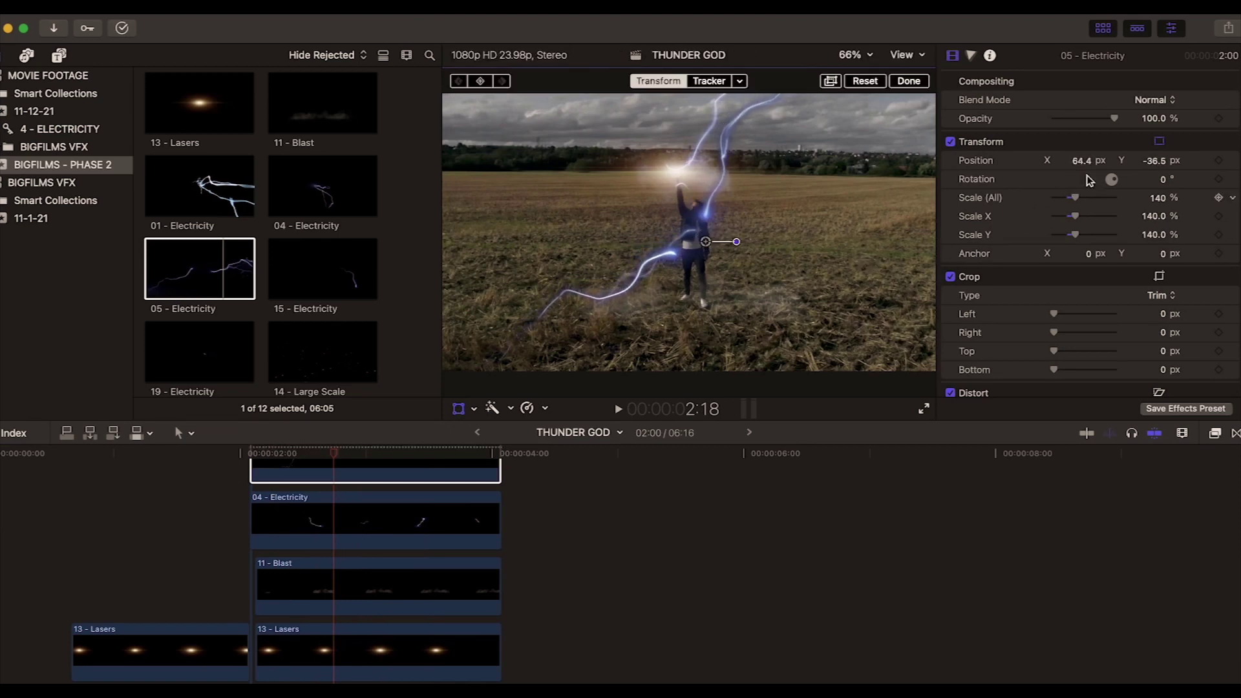
# - Set the 05 - Electricity clip's blend mode to Screen and check the composite around 2:15
pyautogui.click(1156, 104)
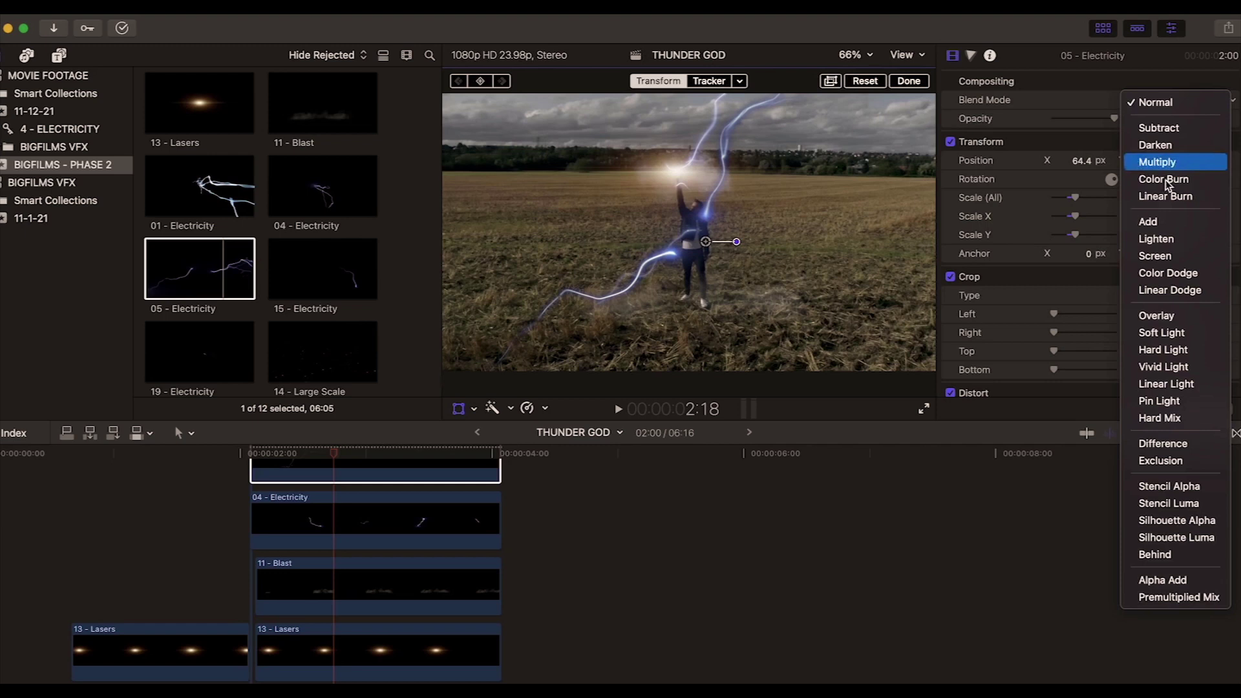
pyautogui.click(1159, 254)
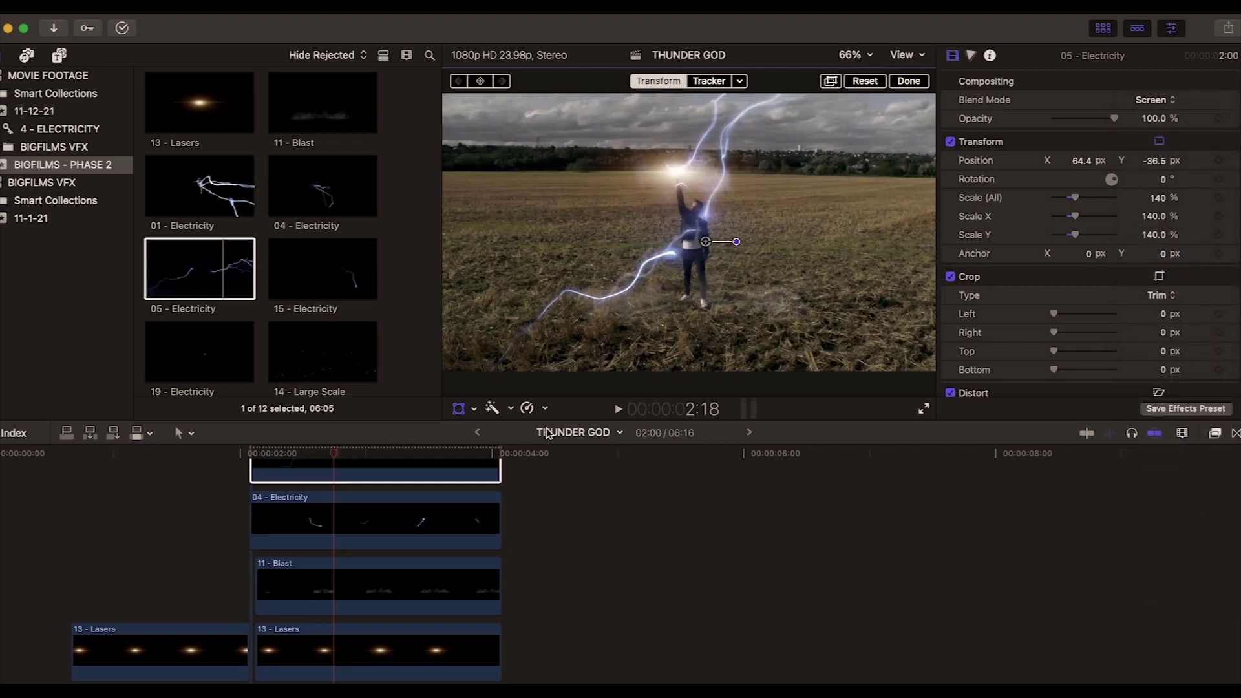
pyautogui.moveTo(334, 456)
pyautogui.mouseDown()
pyautogui.moveTo(443, 449)
pyautogui.moveTo(322, 454)
pyautogui.mouseUp()
pyautogui.scroll(3, 344, 478)
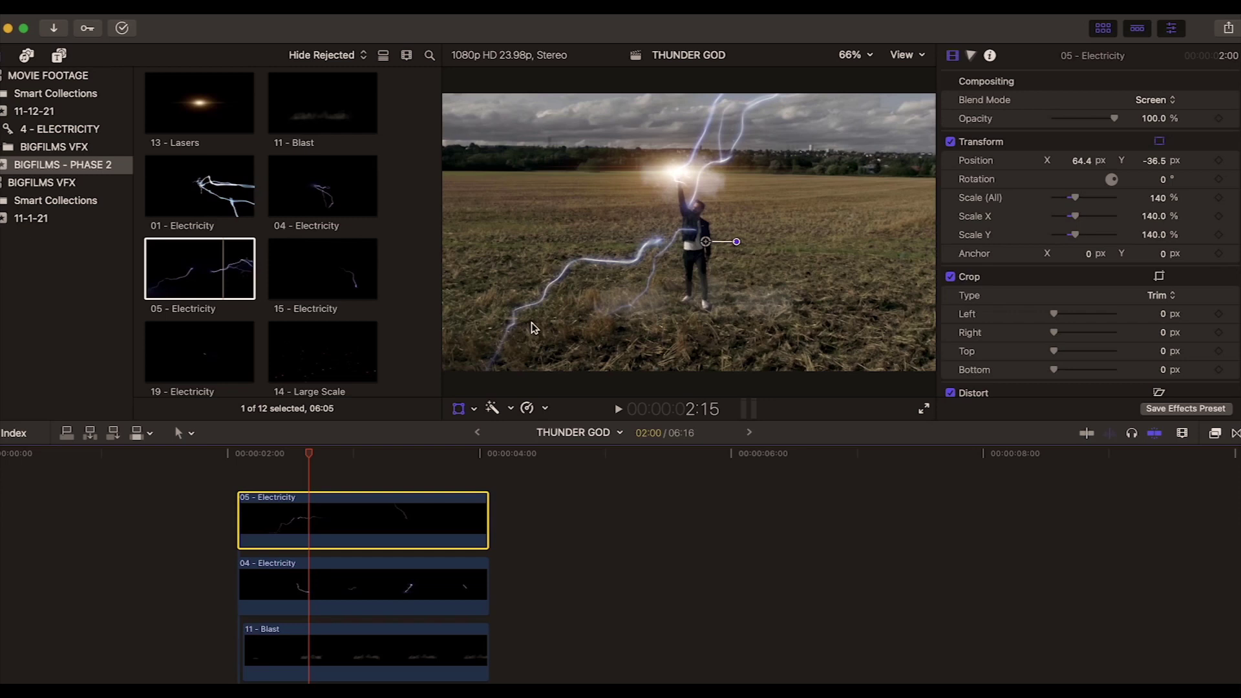
# - Preview the 15 - Large Scale clip, add it above 05 - Electricity, and trim it to the Thor-02 shot's length
pyautogui.click(199, 363)
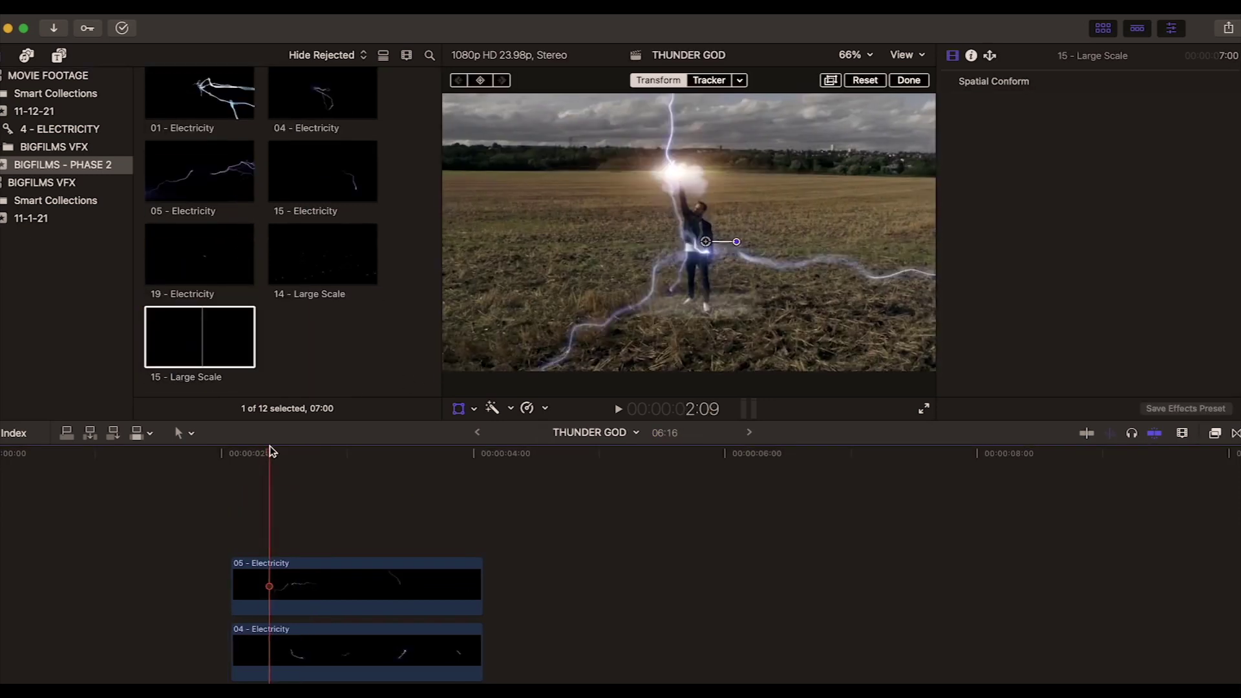
pyautogui.press('space')
pyautogui.click(222, 345)
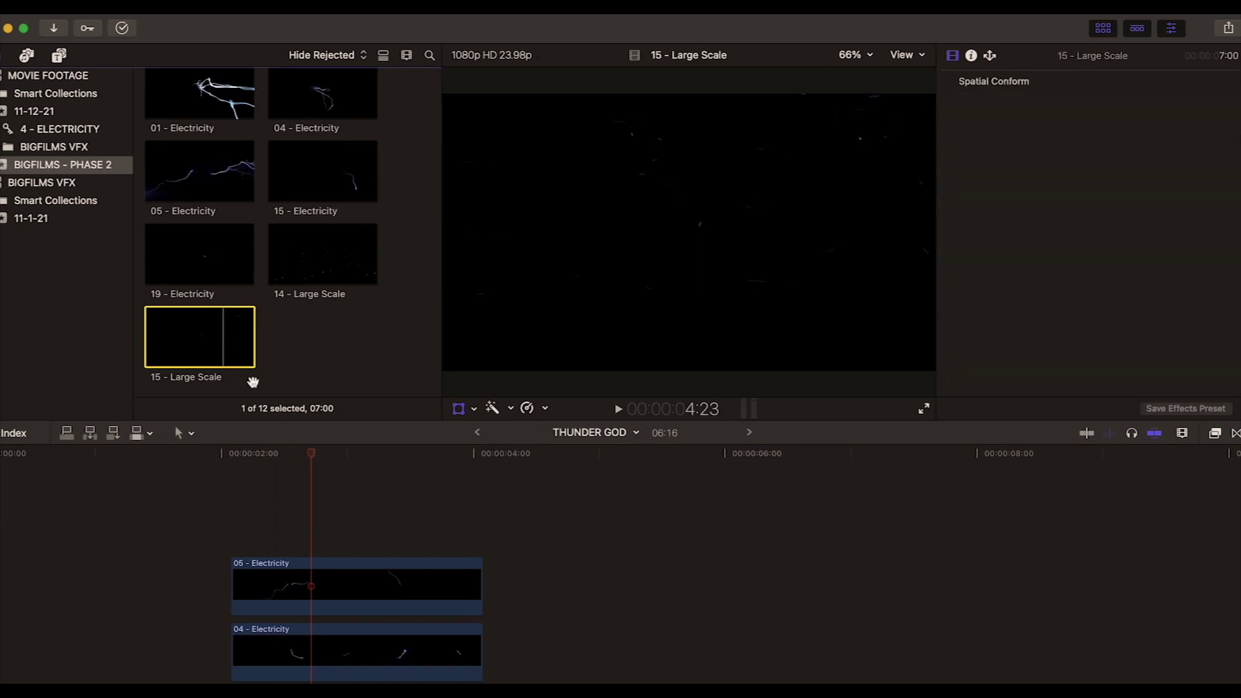
pyautogui.click(301, 453)
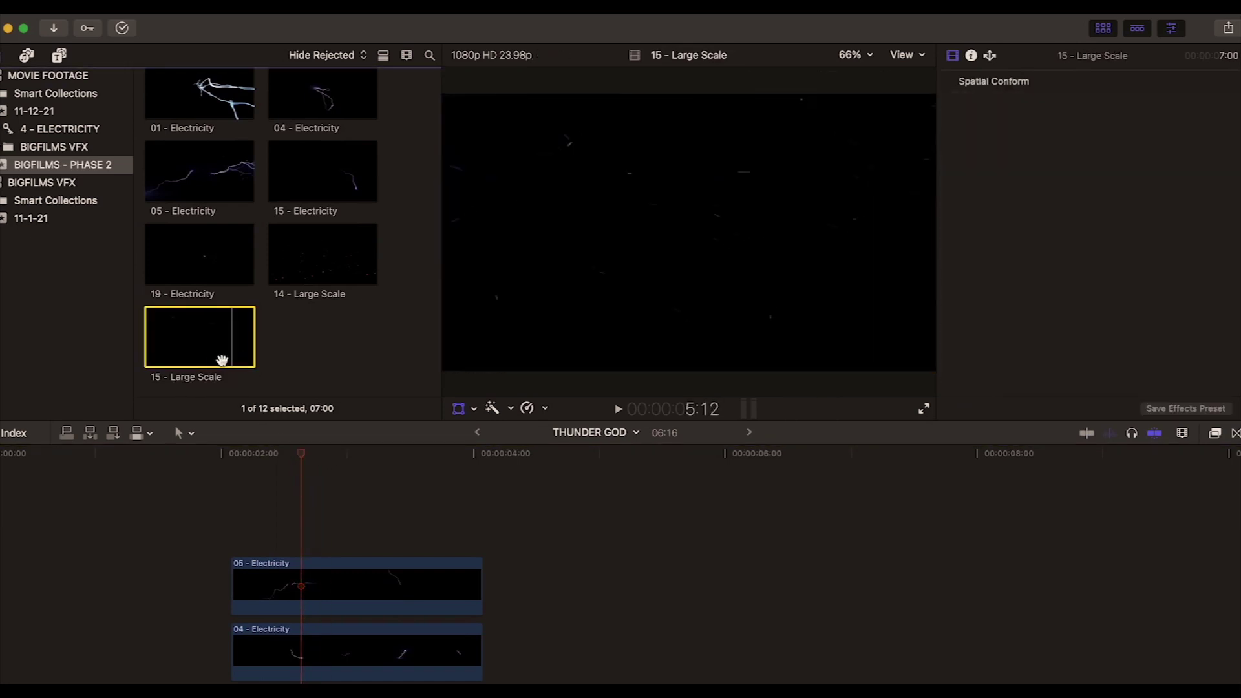
pyautogui.moveTo(220, 350); pyautogui.dragTo(237, 533)
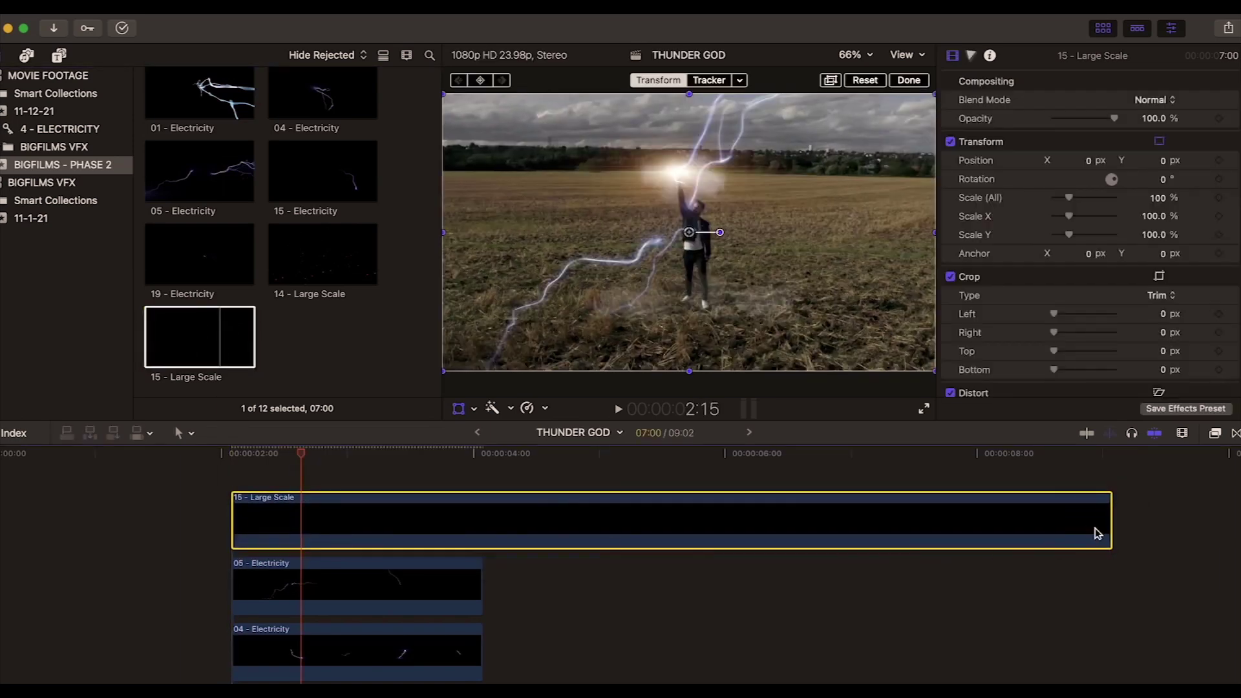
pyautogui.moveTo(1110, 526); pyautogui.dragTo(487, 563)
pyautogui.moveTo(302, 456); pyautogui.dragTo(419, 450)
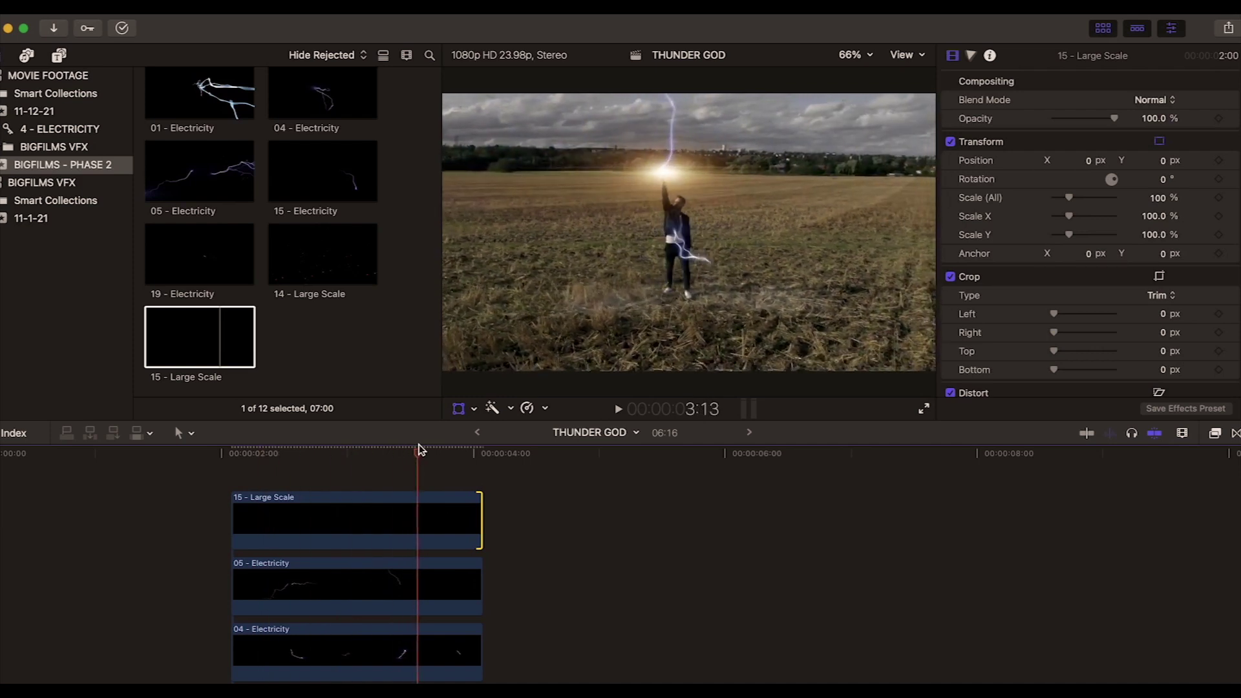
# - Add the 14 - Large Scale clip above 15 - Large Scale and trim it to the end of the Thor-02 shot
pyautogui.click(314, 279)
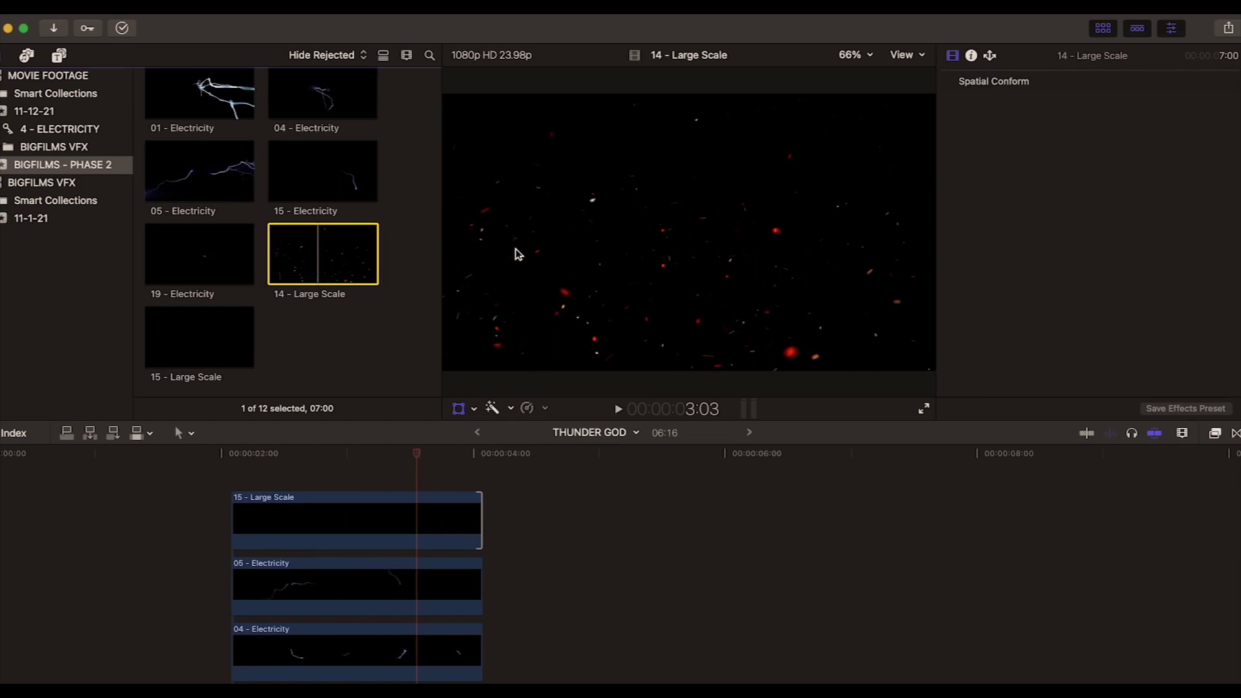
pyautogui.moveTo(293, 266); pyautogui.dragTo(234, 466)
pyautogui.hotkey('shift', 't')
pyautogui.moveTo(1116, 484); pyautogui.dragTo(481, 481)
pyautogui.moveTo(414, 457); pyautogui.dragTo(369, 433)
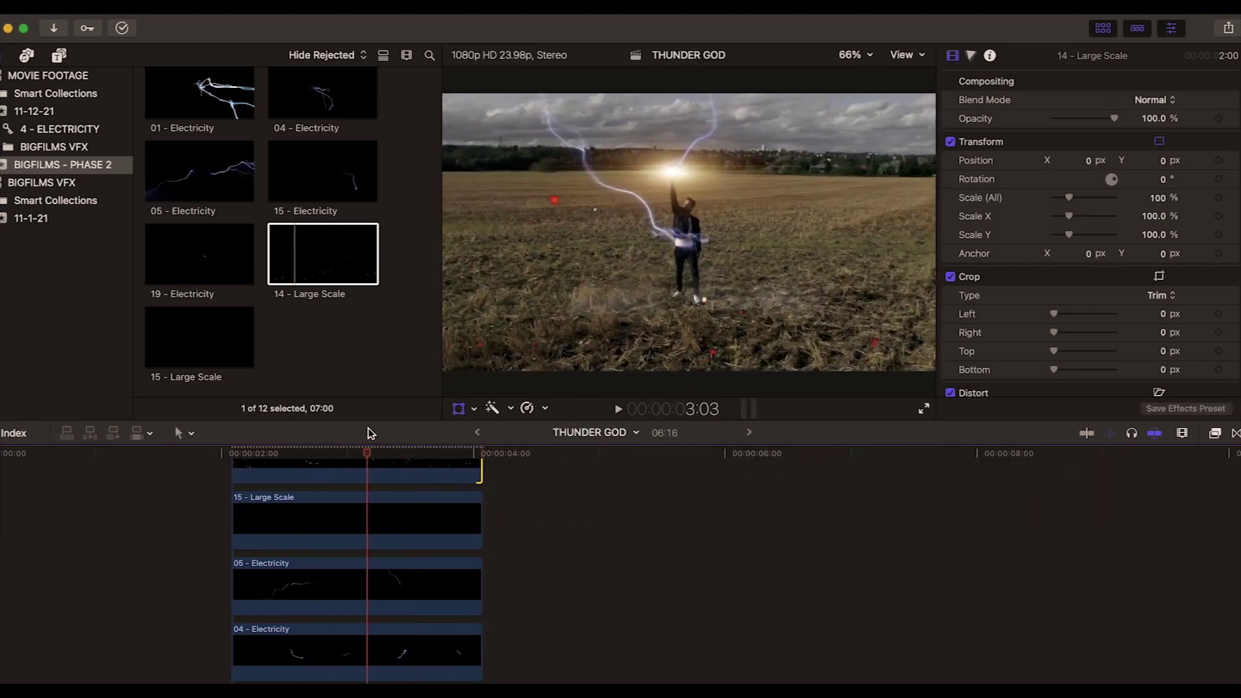
# - Set the 14 - Large Scale clip's blend mode to Screen, finish the transform and check the sparks around 2:13
pyautogui.click(383, 473)
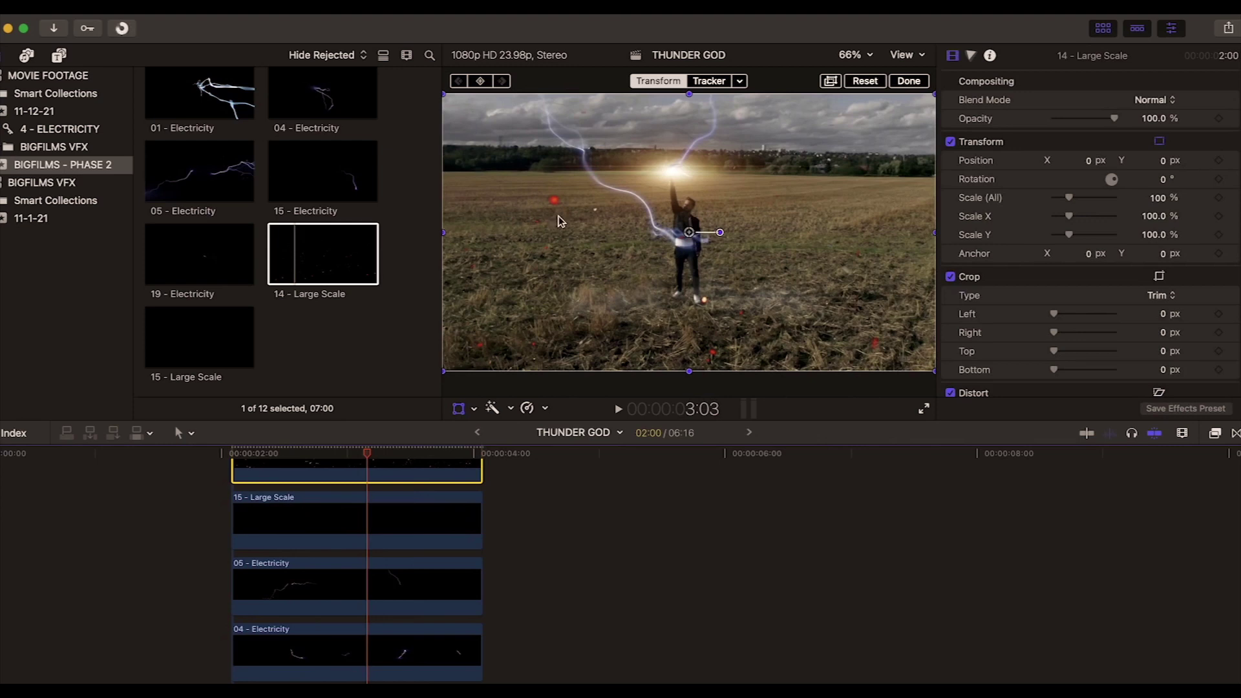
pyautogui.click(1154, 100)
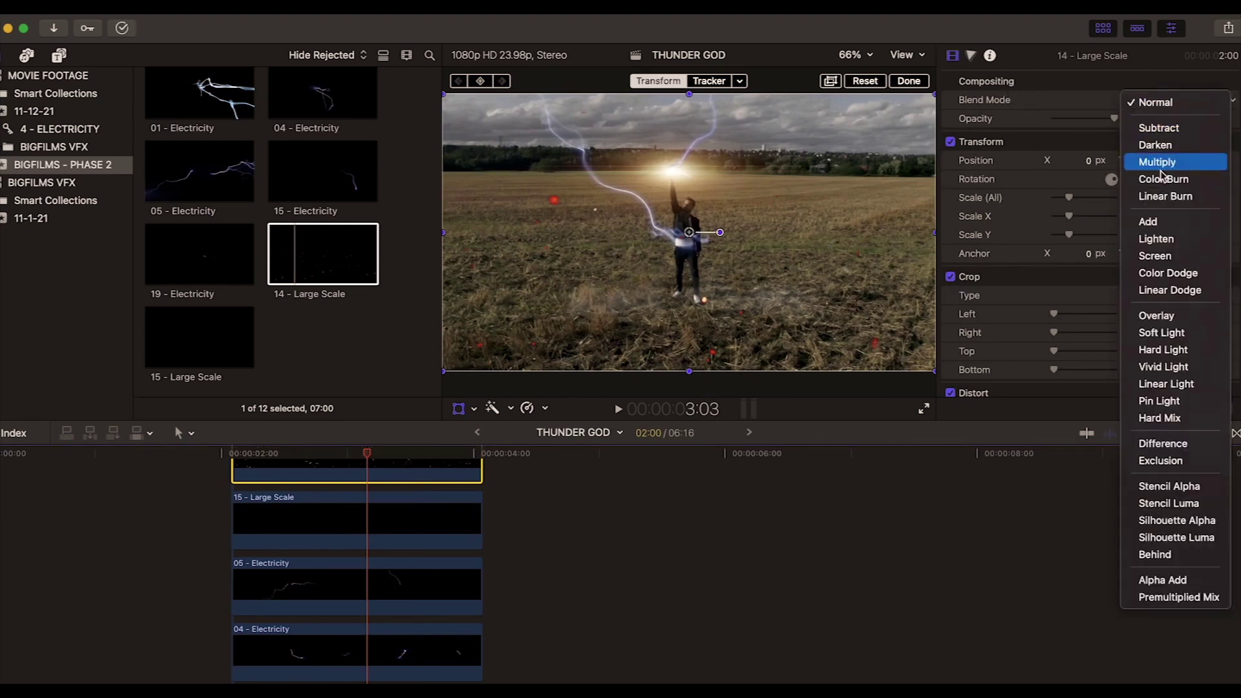
pyautogui.click(799, 282)
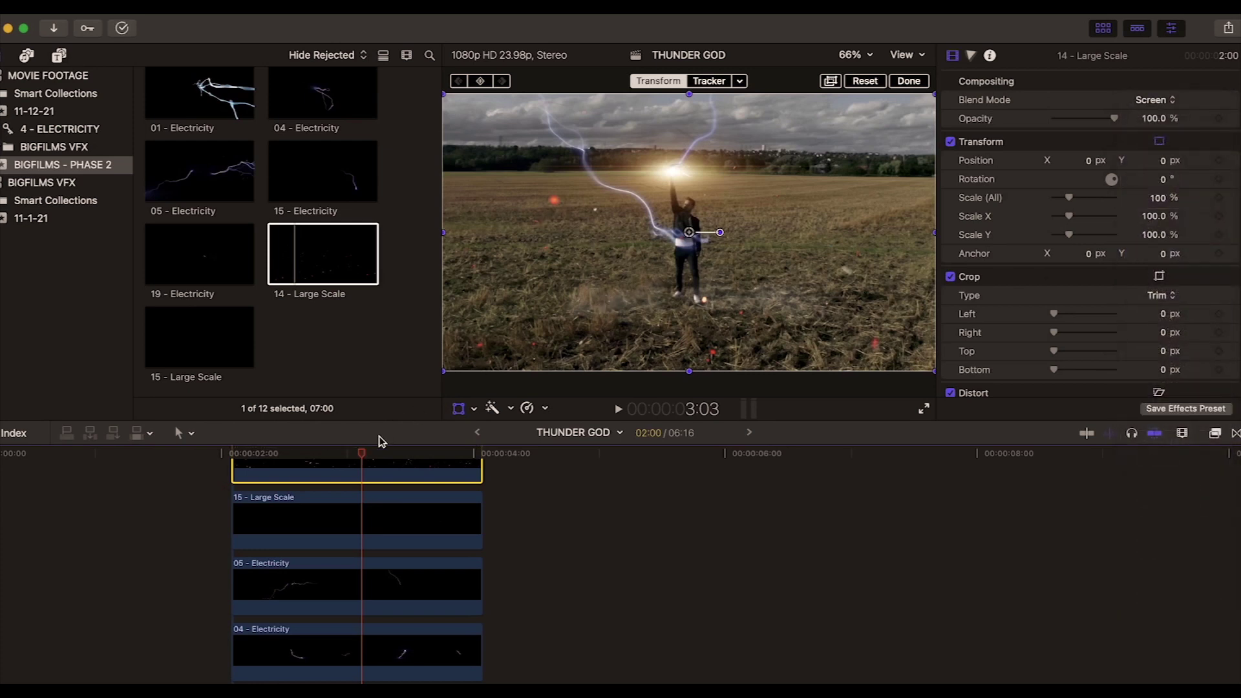
pyautogui.moveTo(363, 457); pyautogui.dragTo(307, 438)
pyautogui.click(908, 81)
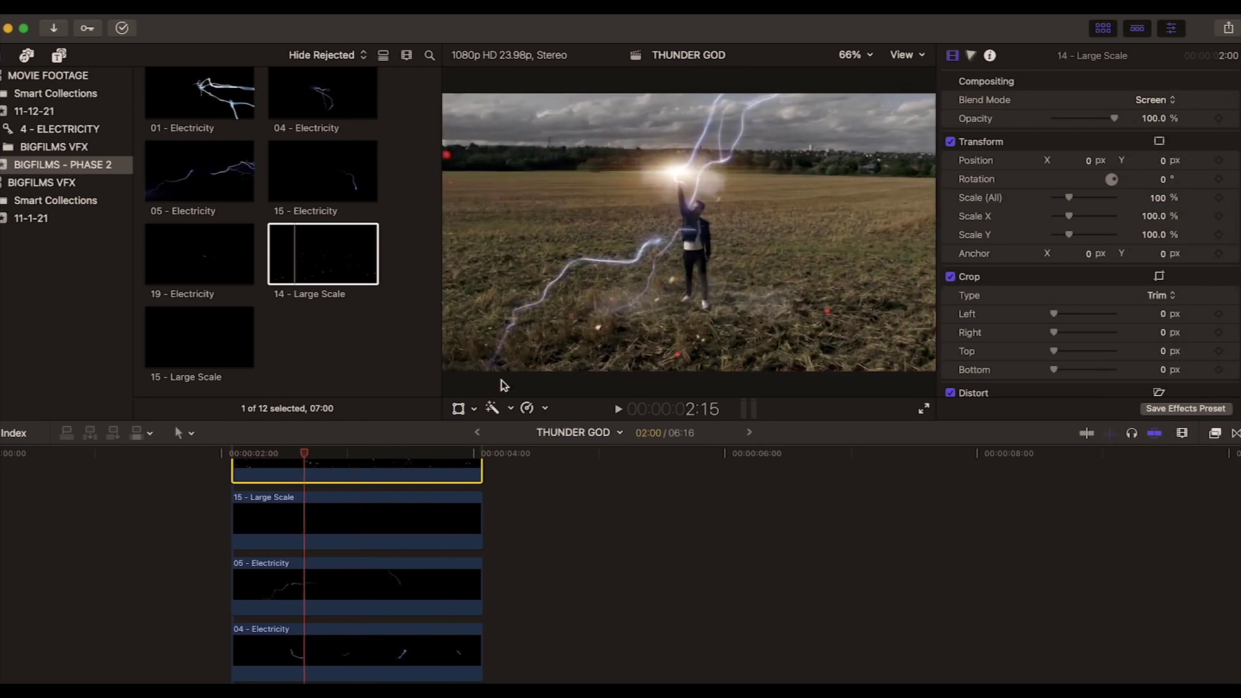
pyautogui.moveTo(304, 455)
pyautogui.mouseDown()
pyautogui.moveTo(439, 455)
pyautogui.moveTo(272, 455)
pyautogui.moveTo(296, 453)
pyautogui.mouseUp()
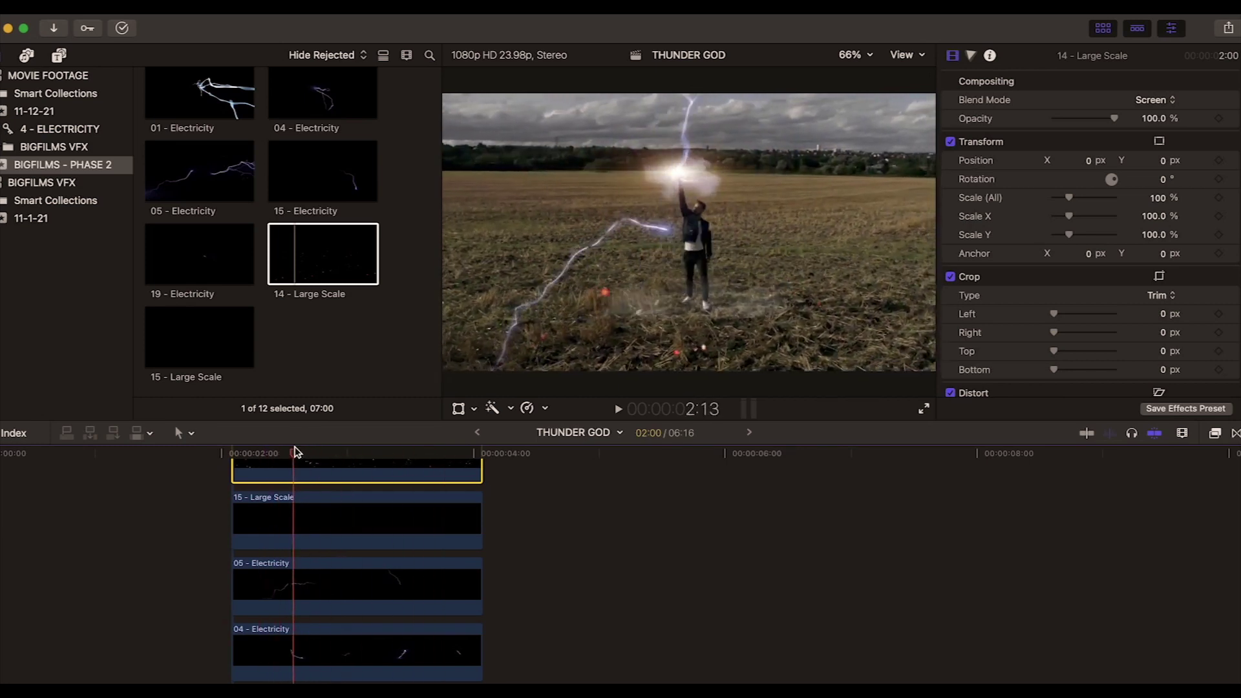
# - Review the stack of laser, blast, electricity and Large Scale clips layered over the Thor-02 shot
pyautogui.scroll(-10, 332, 499)
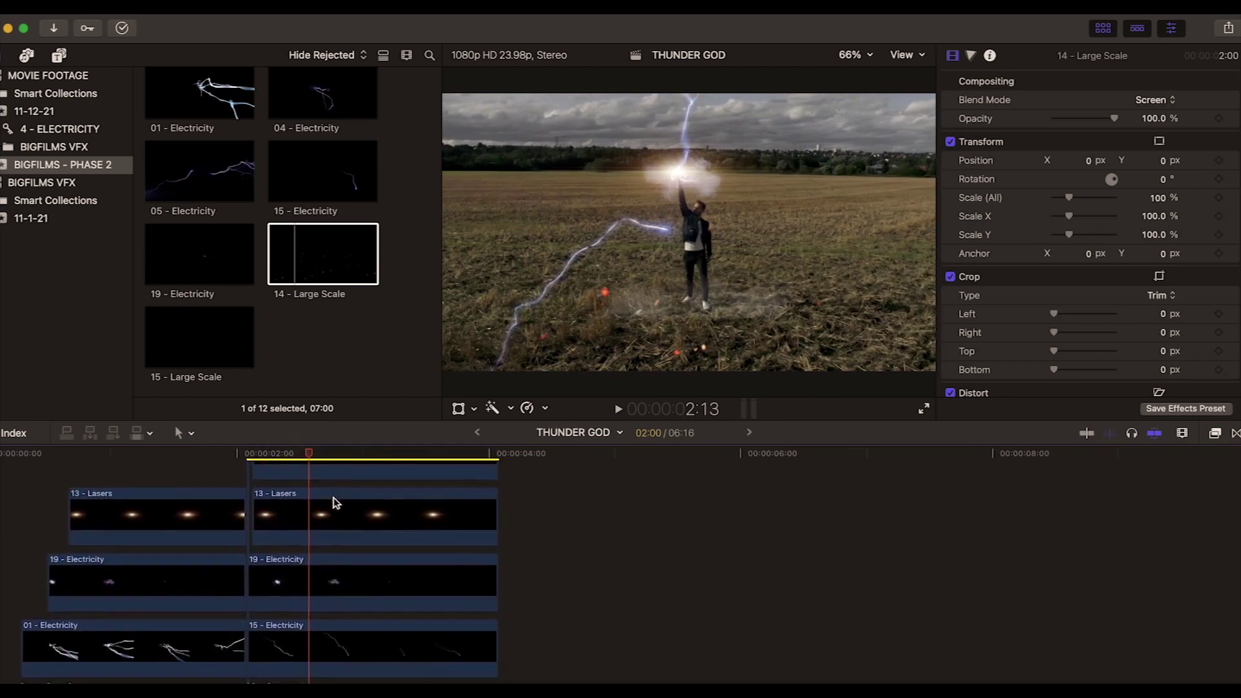
pyautogui.scroll(10, 335, 502)
pyautogui.hscroll(-2, 334, 502)
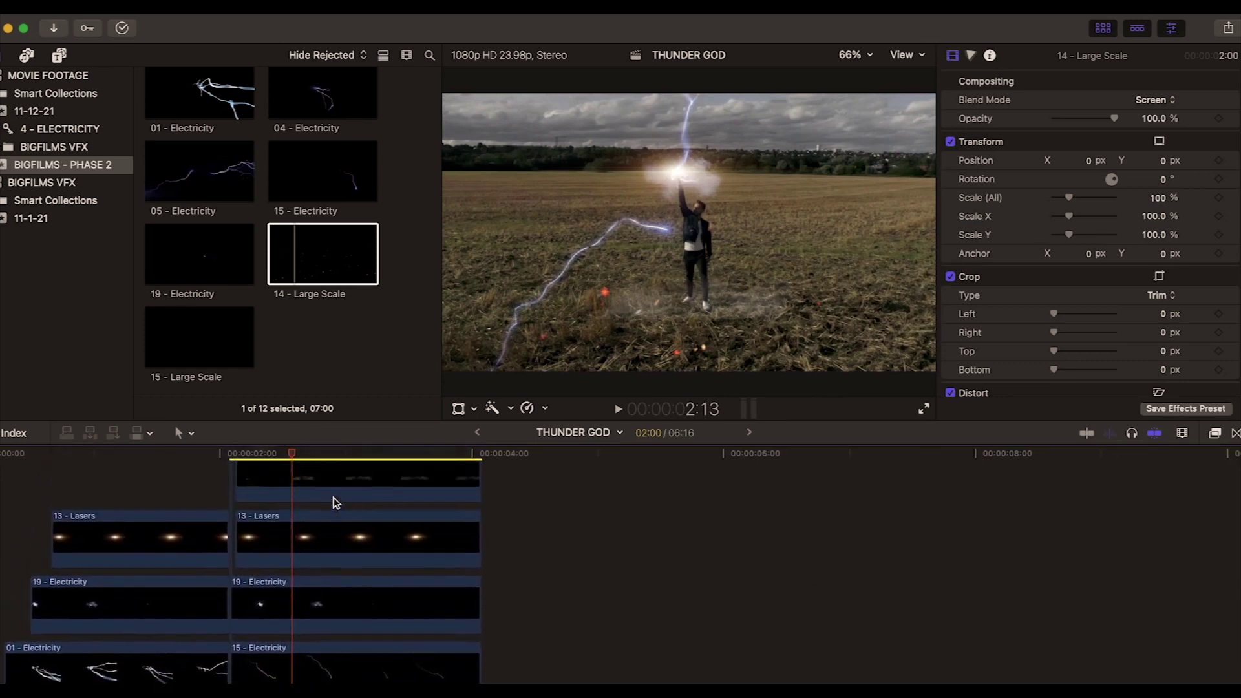
pyautogui.scroll(8, 335, 502)
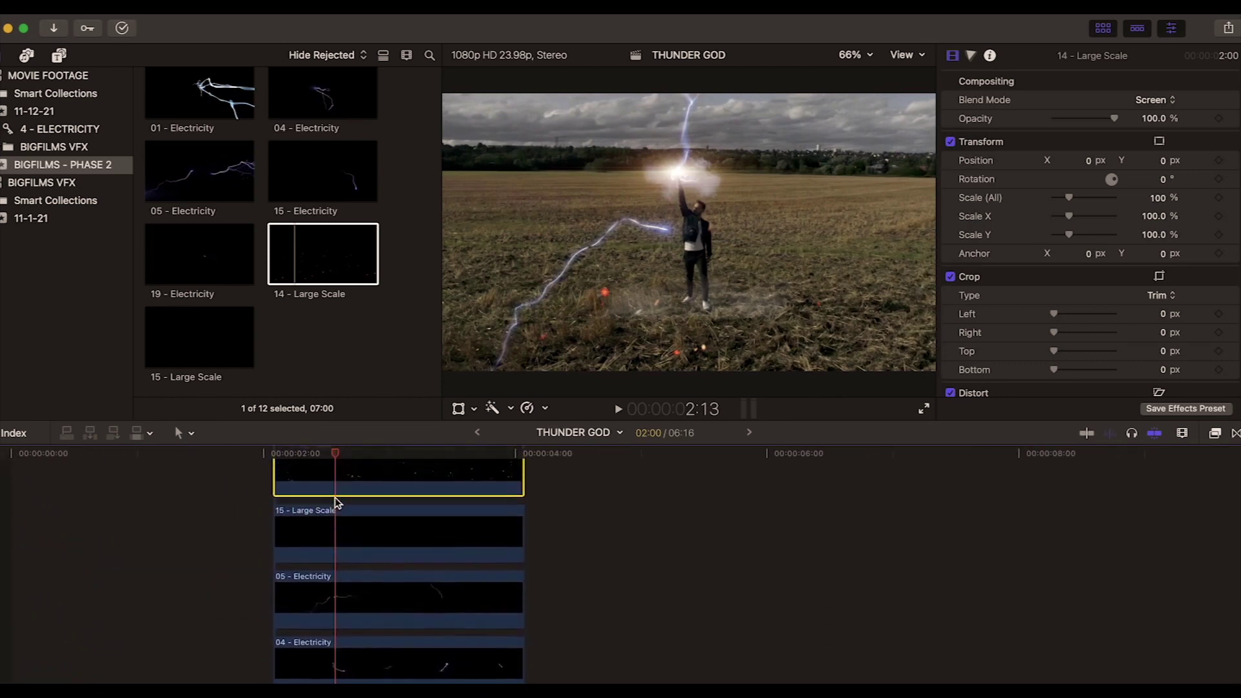
pyautogui.hscroll(1, 335, 502)
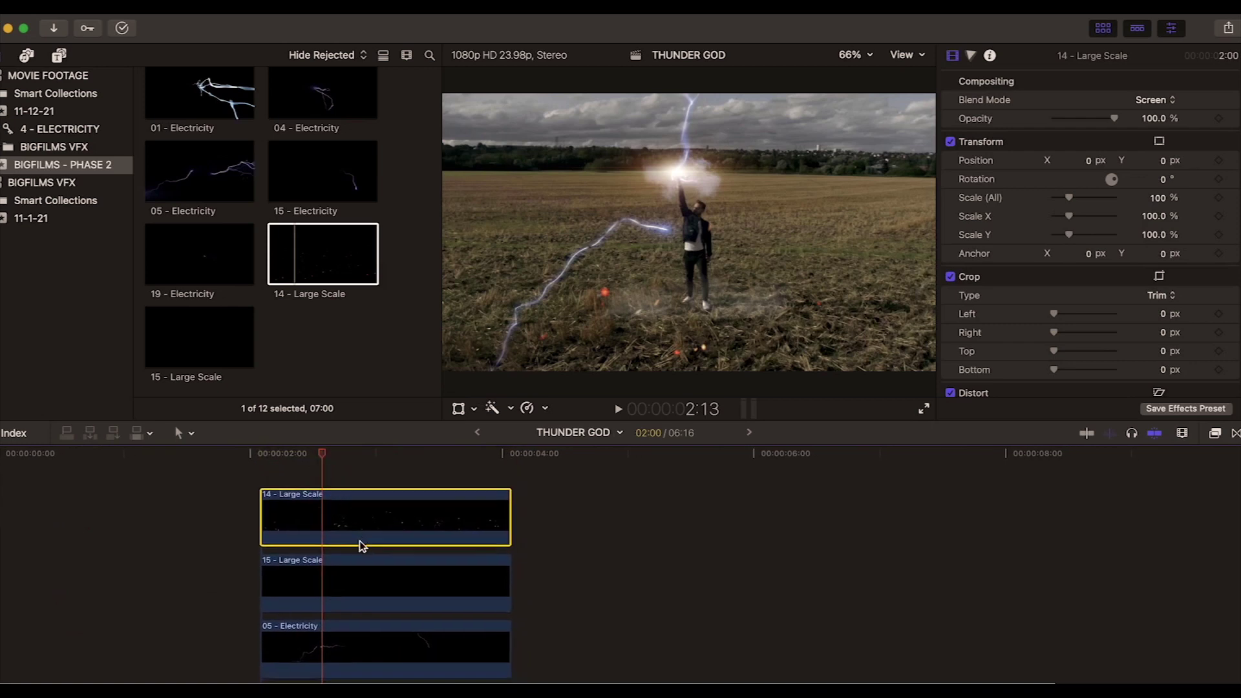
pyautogui.scroll(-8, 359, 540)
pyautogui.scroll(10, 359, 543)
pyautogui.hscroll(1, 360, 543)
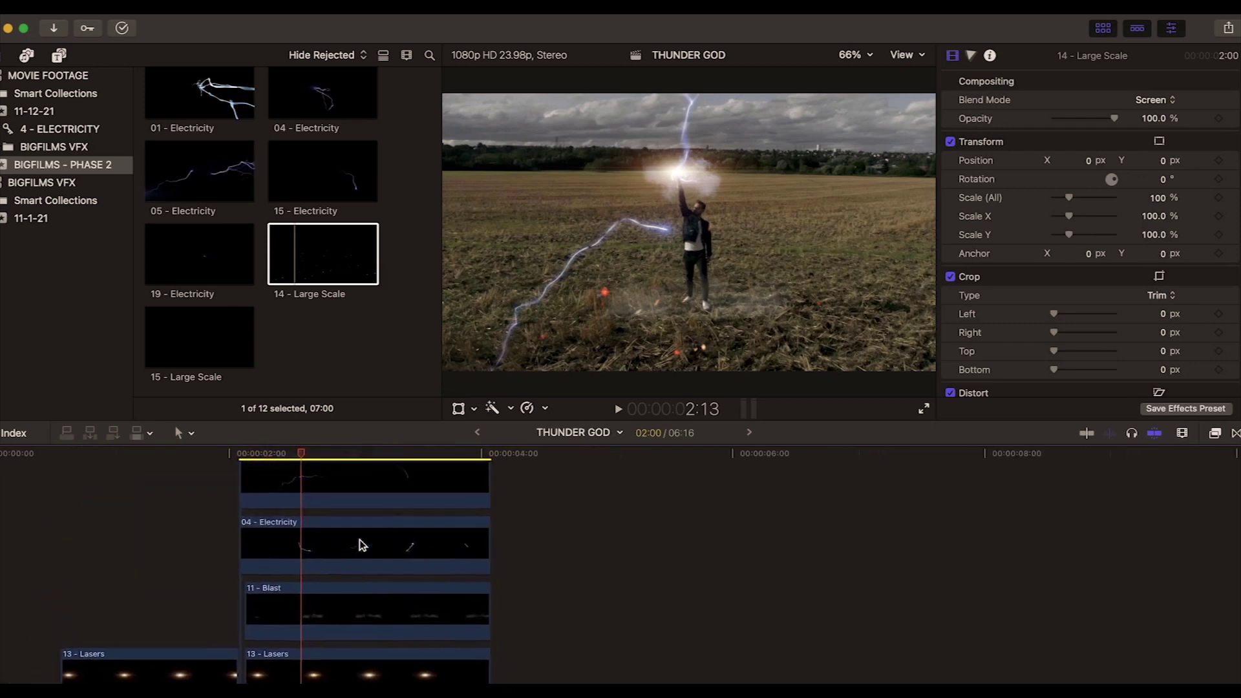